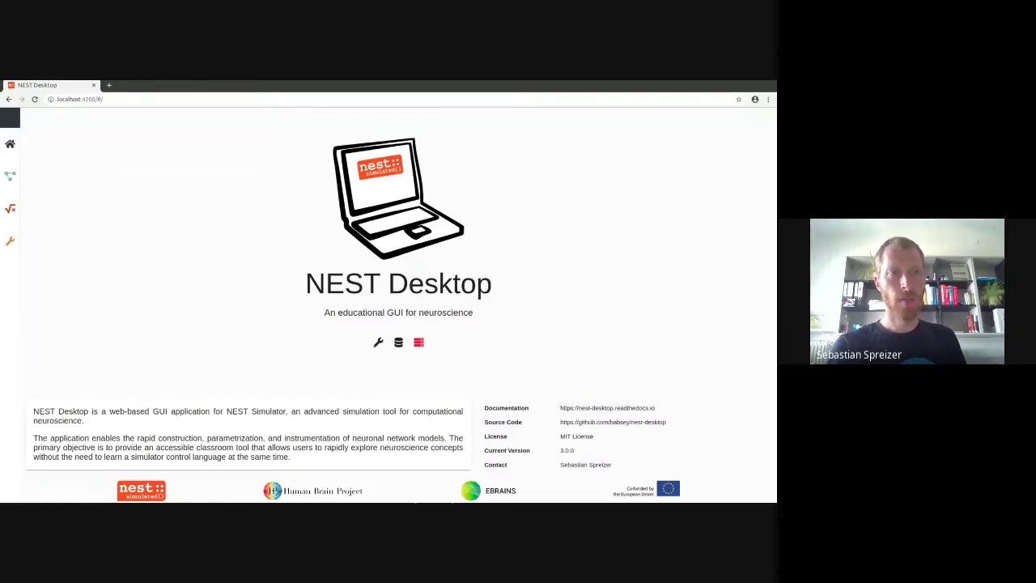
# Open the site ebrain.eu in a new browser tab
pyautogui.hotkey('ctrl', 't')
pyautogui.write('e')
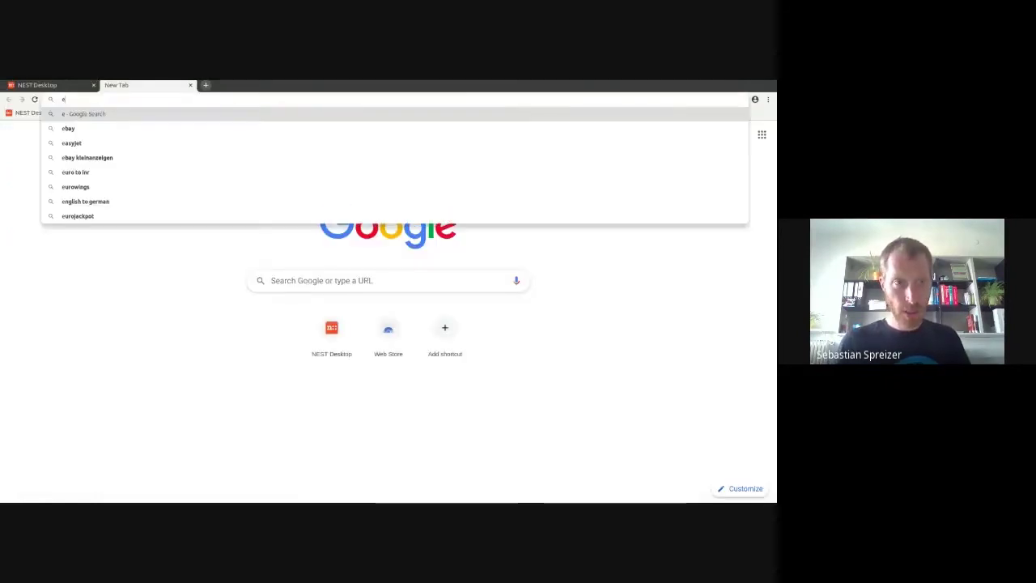
pyautogui.write('brains')
pyautogui.press('BackSpace')
pyautogui.press('BackSpace')
pyautogui.press('BackSpace')
pyautogui.press('BackSpace')
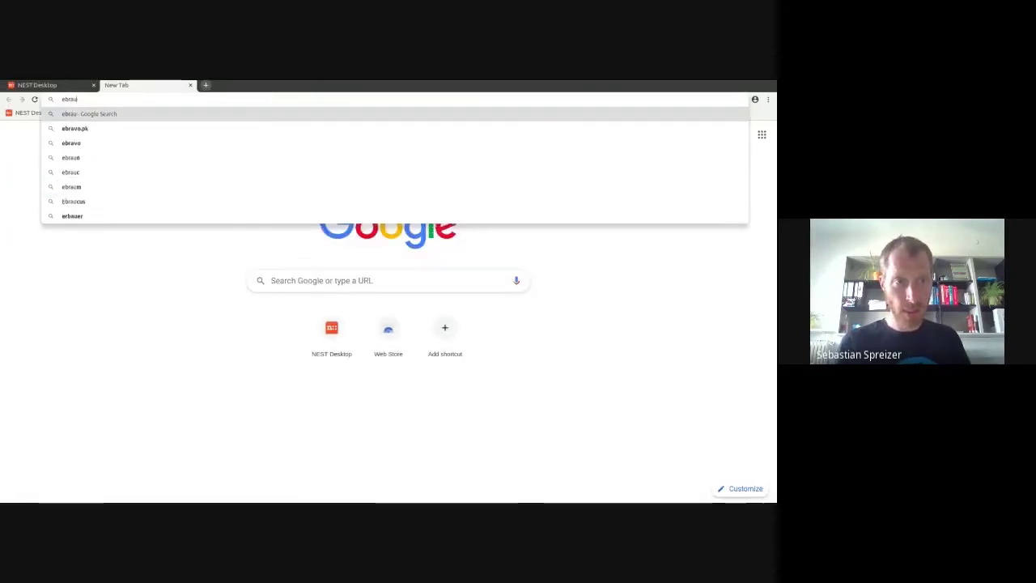
pyautogui.write('ain.e')
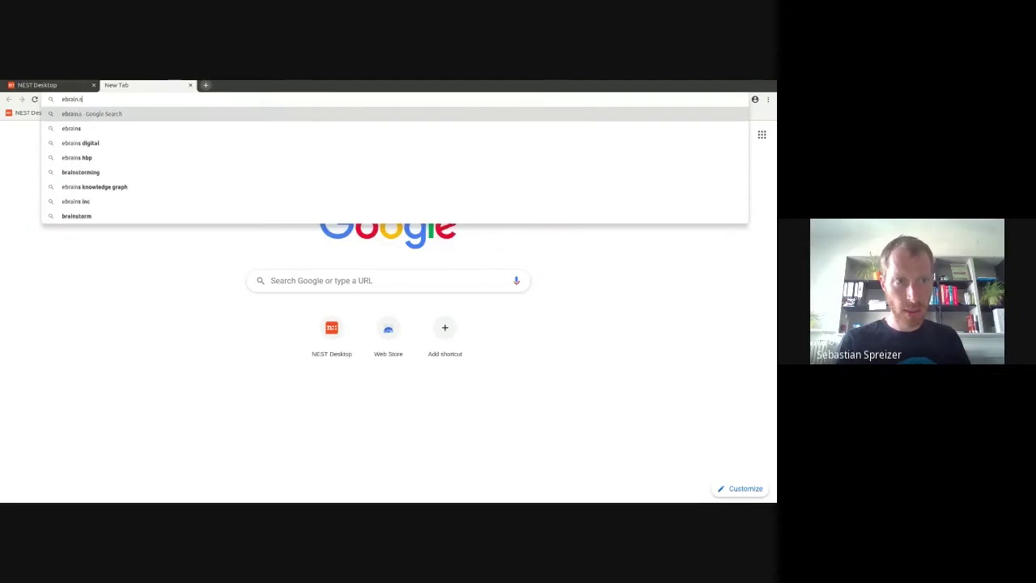
pyautogui.write('u')
pyautogui.press('Return')
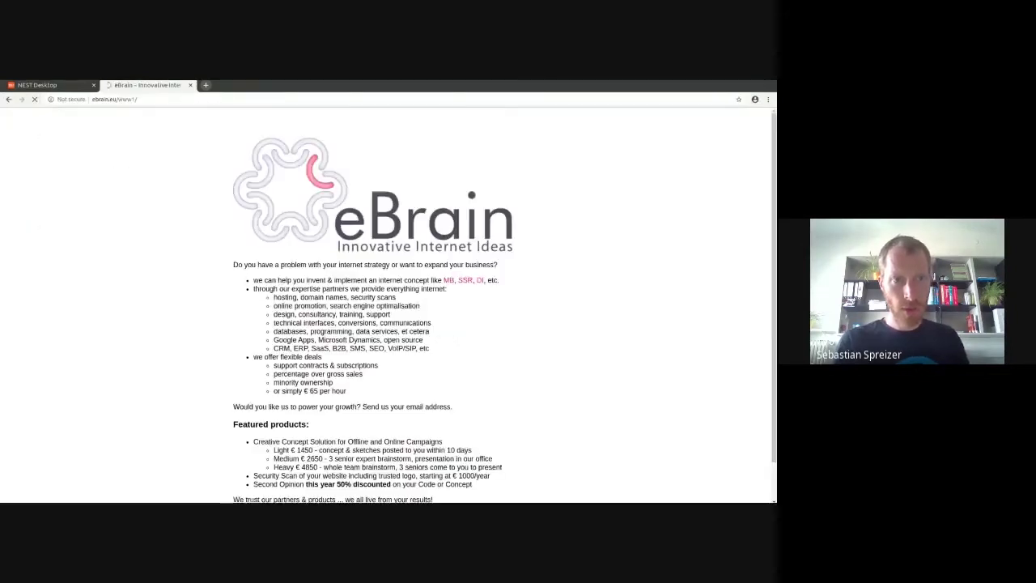
# Load the EBRAINS website at ebrains.eu in the same browser tab
pyautogui.hotkey('ctrl', 'l')
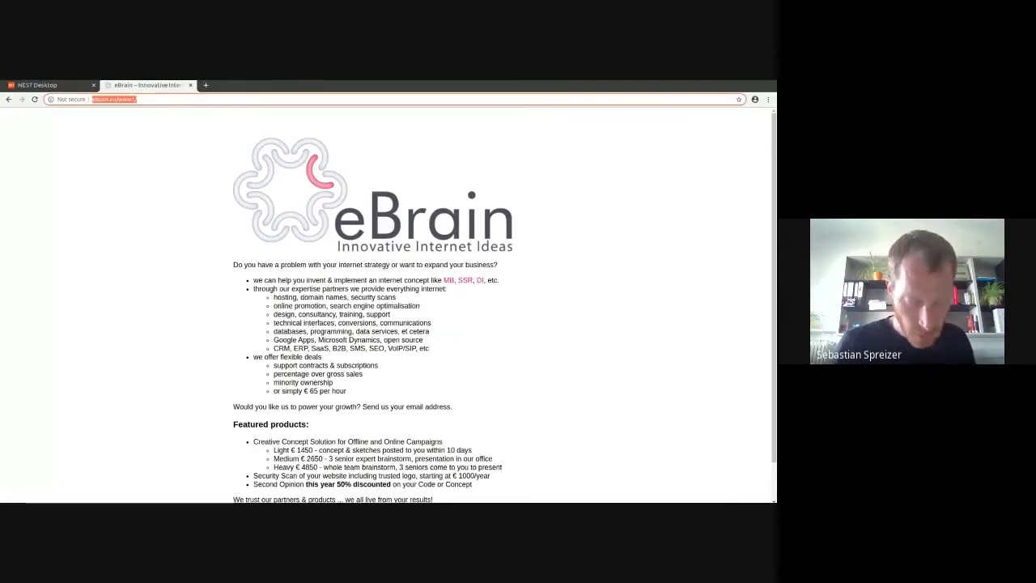
pyautogui.write('ebrains.a')
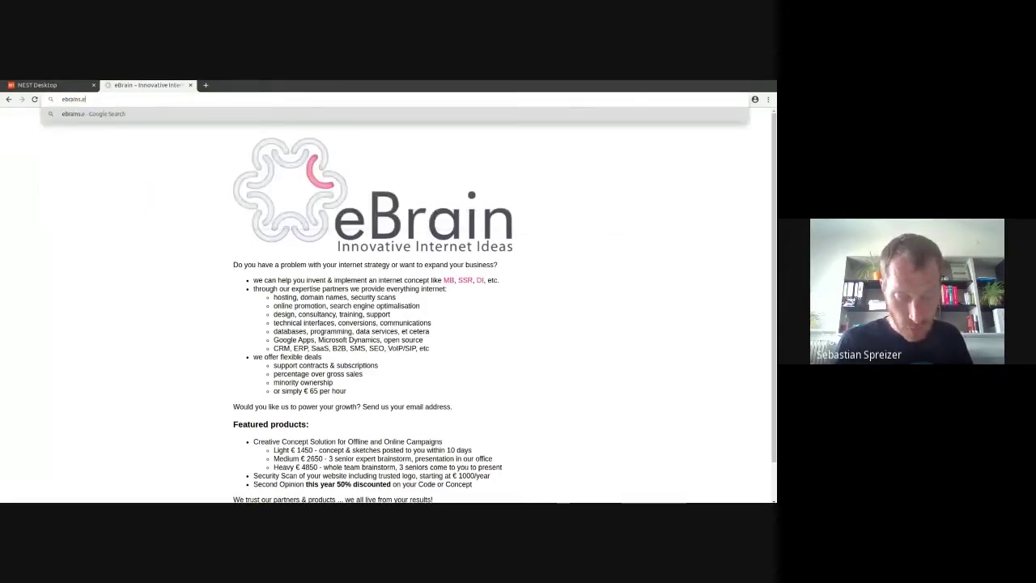
pyautogui.press('BackSpace')
pyautogui.write('eu')
pyautogui.press('Return')
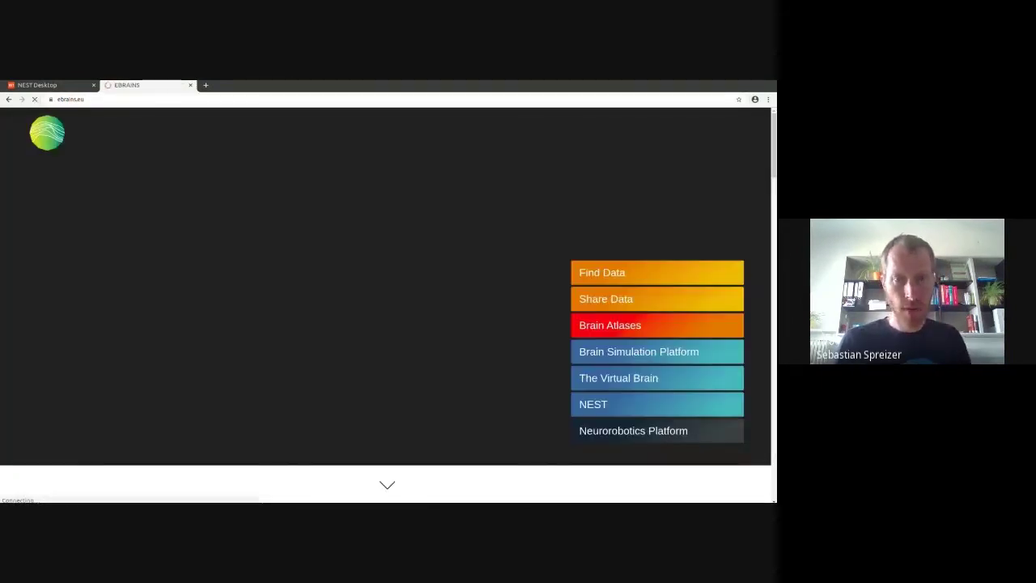
# From the EBRAINS NEST page, open the online NEST Desktop prototype and sign in with the saved account credentials
pyautogui.click(651, 403)
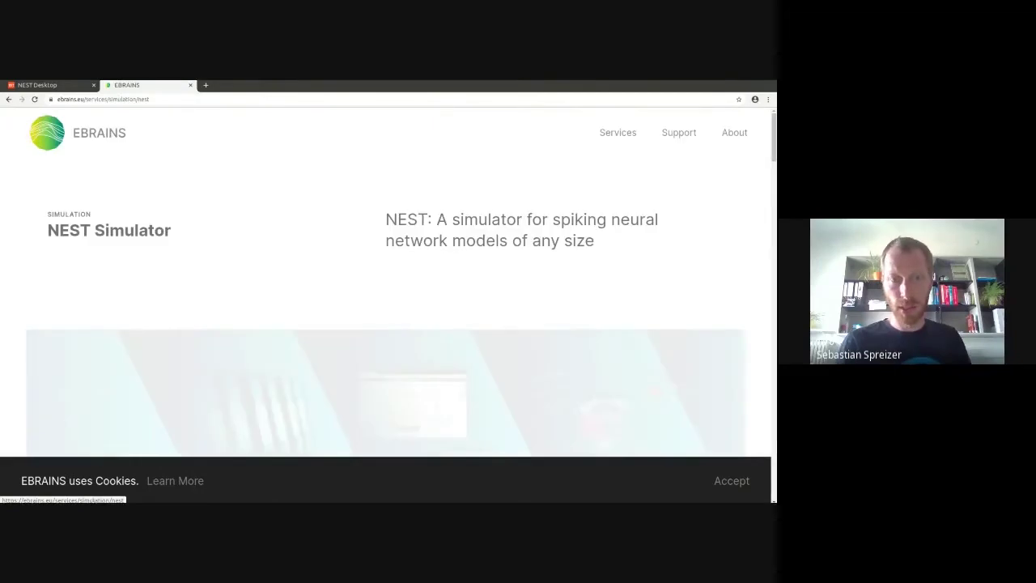
pyautogui.scroll(-7, 651, 404)
pyautogui.scroll(-10, 401, 269)
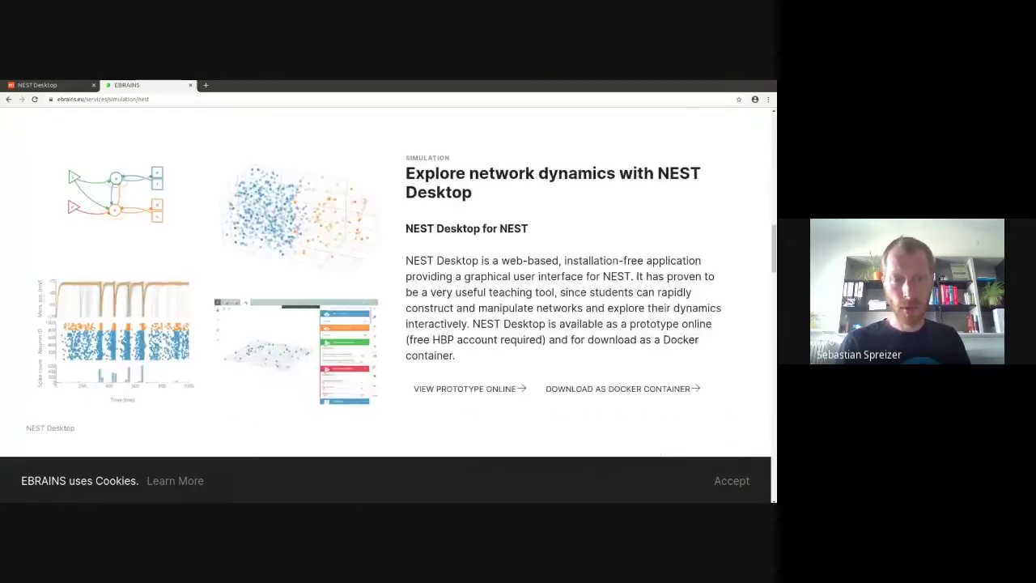
pyautogui.click(469, 341)
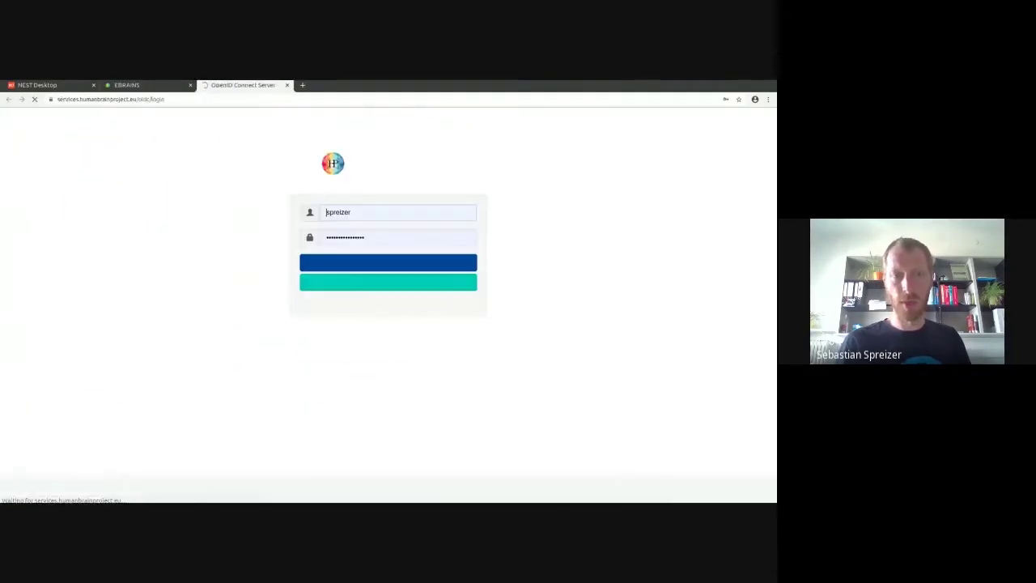
pyautogui.click(389, 263)
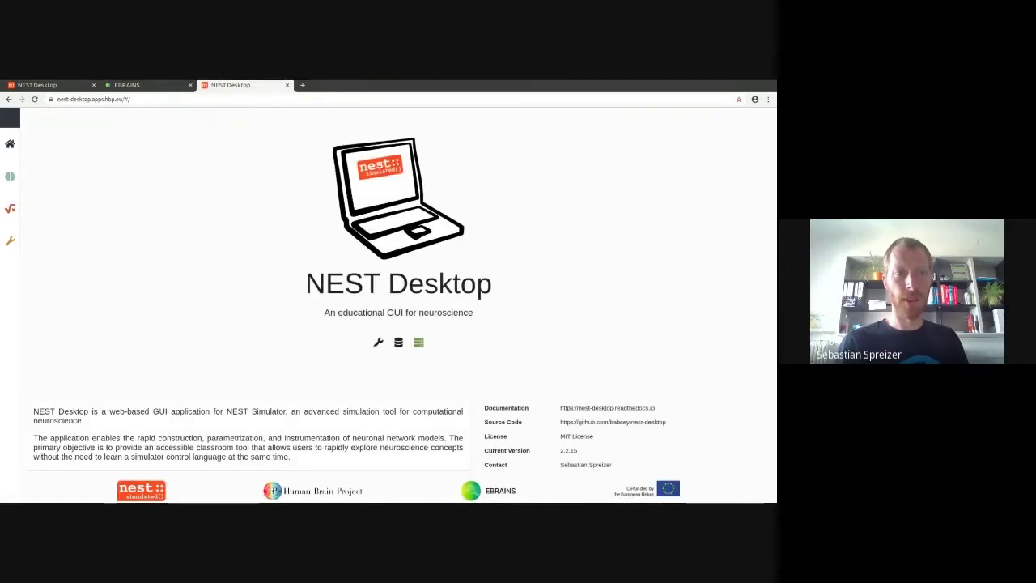
# Return to the local NEST Desktop instance at localhost:4200 and open its simulation page
pyautogui.click(42, 85)
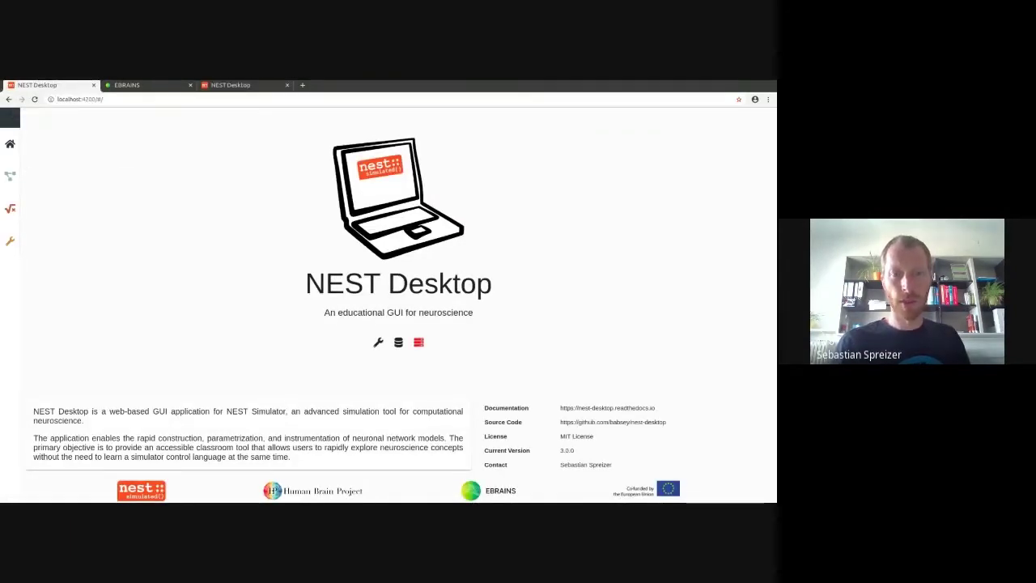
pyautogui.moveTo(63, 99); pyautogui.dragTo(105, 99)
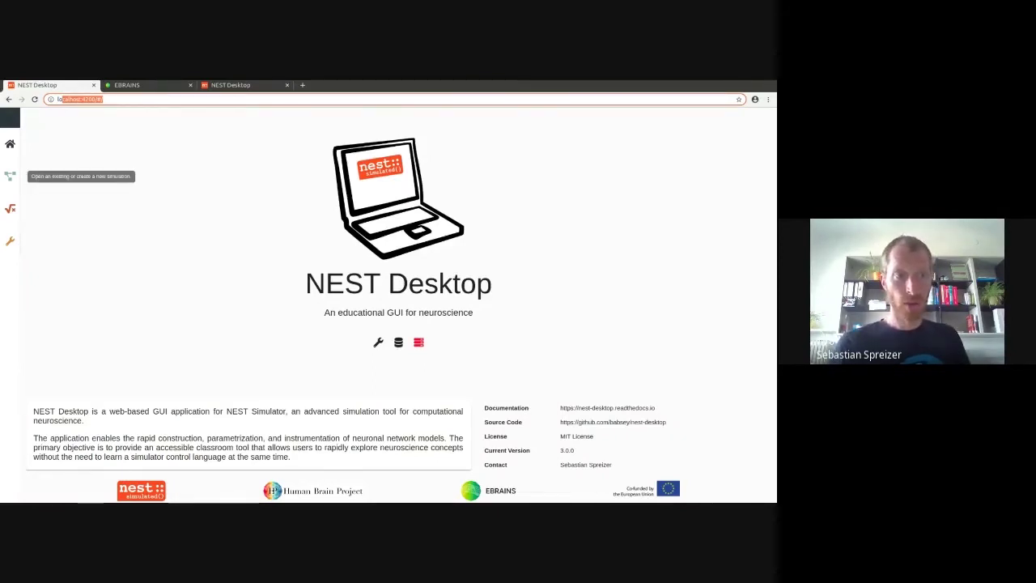
pyautogui.click(10, 175)
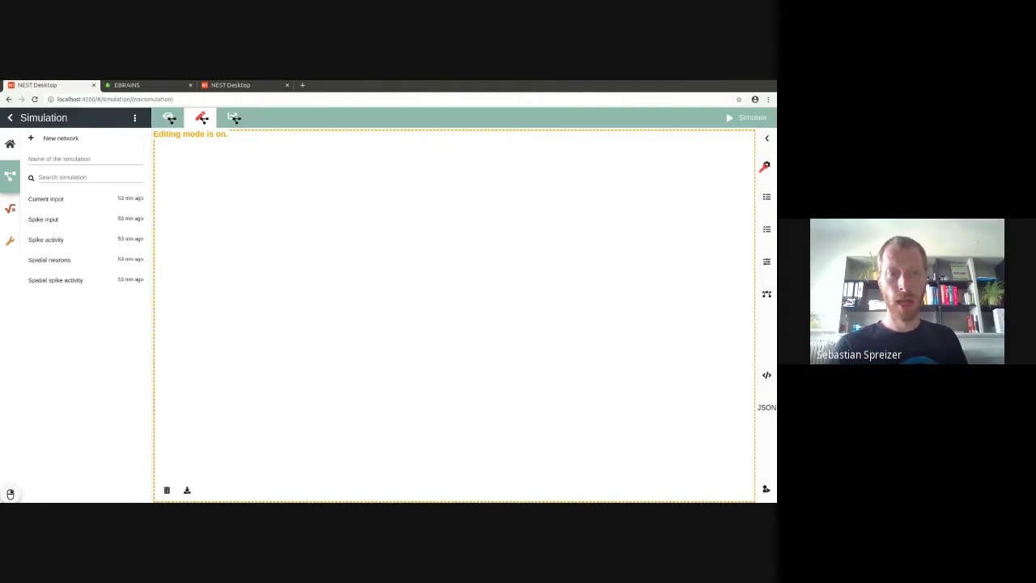
# Add an IAF psc alpha neuron node with leak reversal potential -22 mV, initial membrane potential -21 mV and population size 229
pyautogui.rightClick(230, 176)
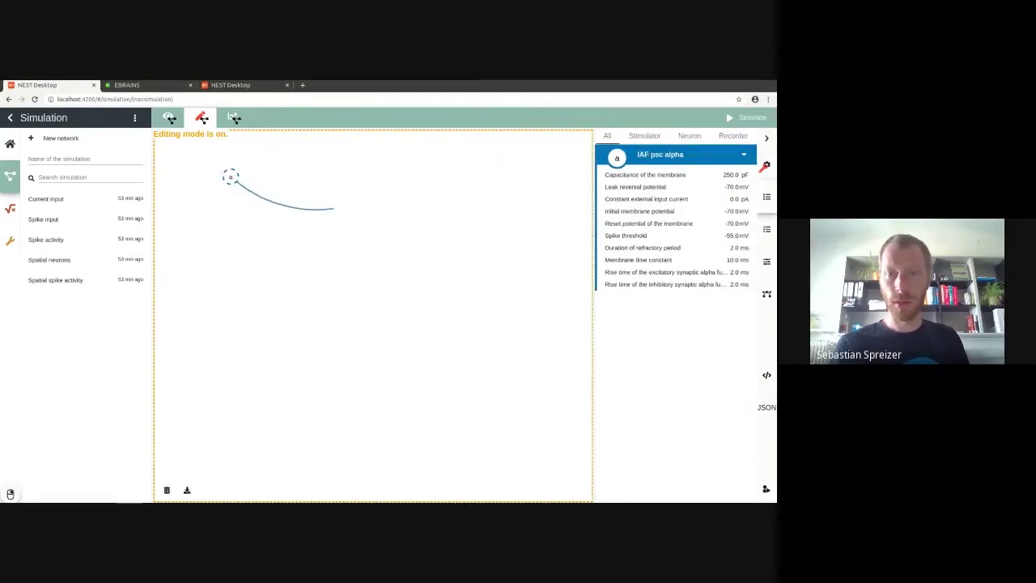
pyautogui.click(333, 208)
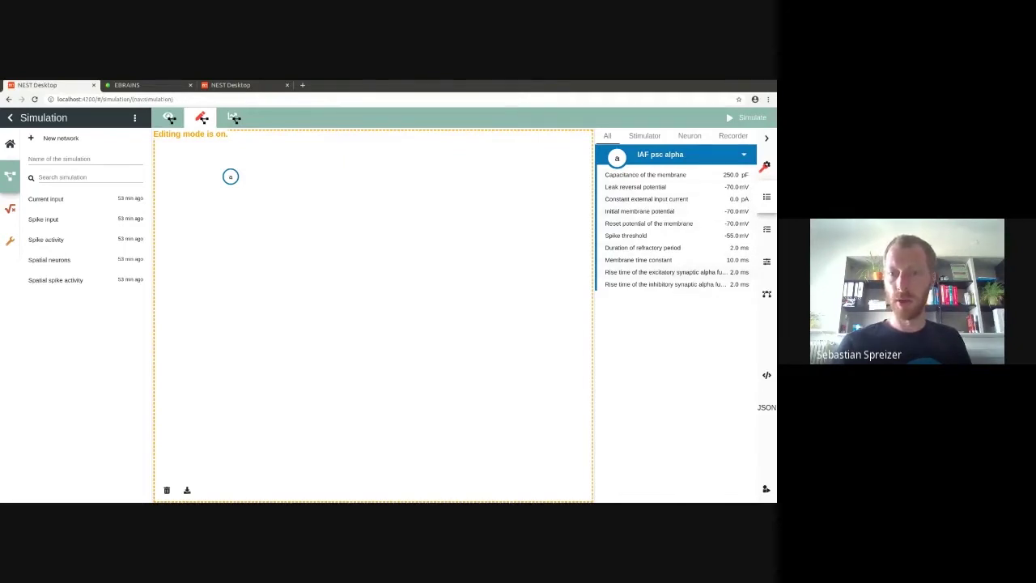
pyautogui.click(766, 262)
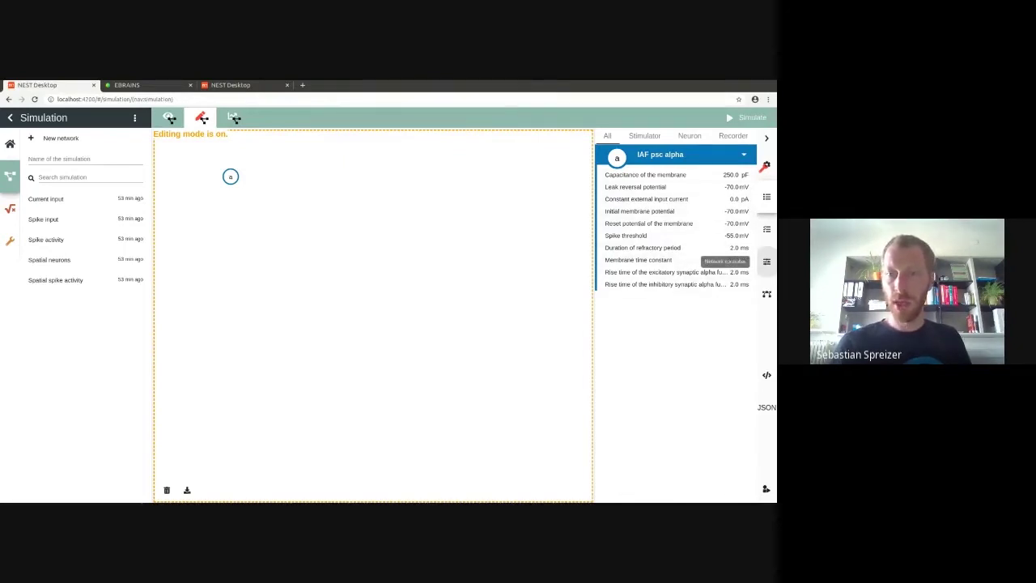
pyautogui.moveTo(622, 221); pyautogui.dragTo(651, 221)
pyautogui.moveTo(623, 261); pyautogui.dragTo(652, 261)
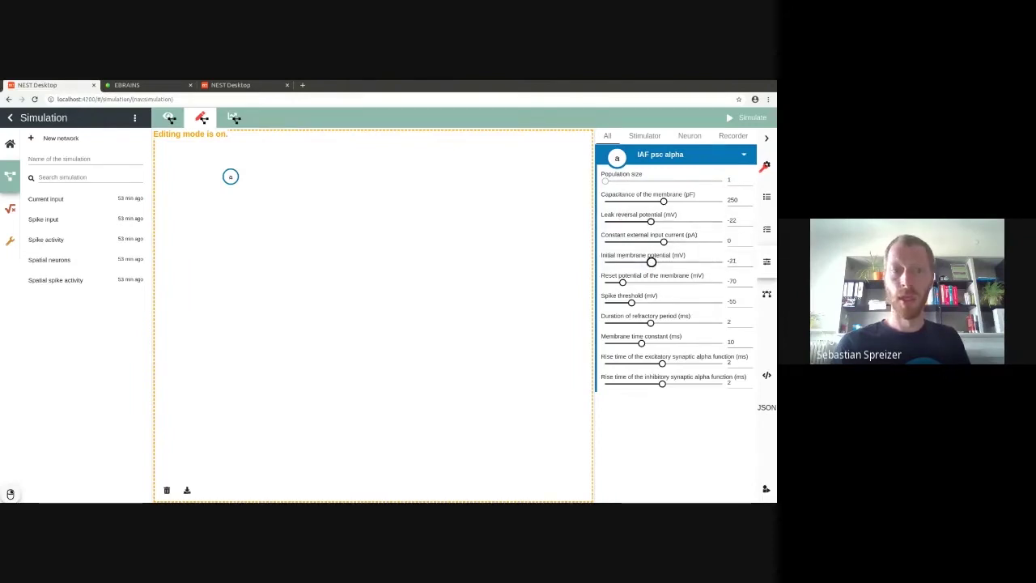
pyautogui.moveTo(604, 180); pyautogui.dragTo(632, 180)
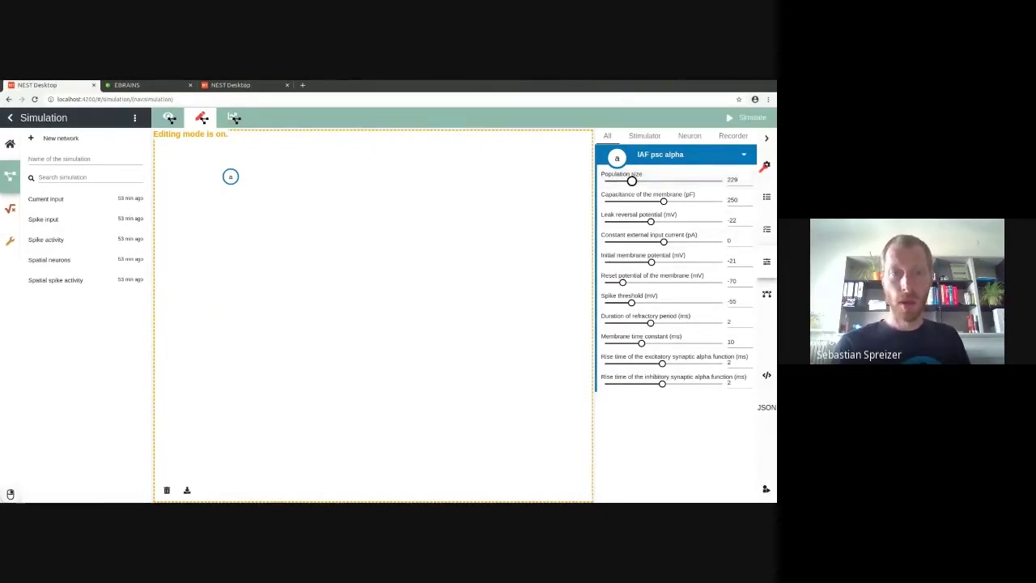
# Add a stimulator node beside neuron a and connect it to the neuron
pyautogui.rightClick(281, 179)
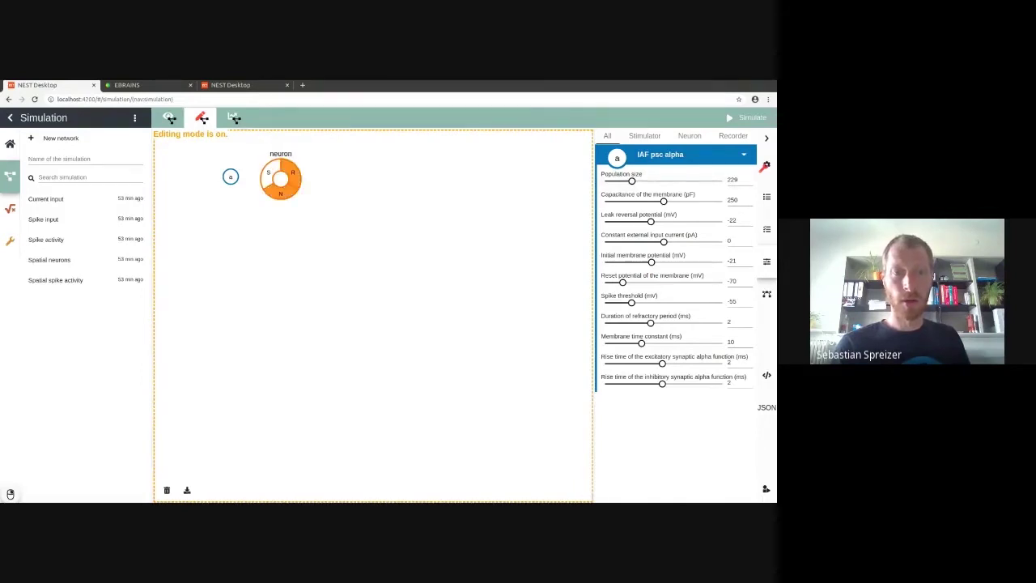
pyautogui.click(269, 173)
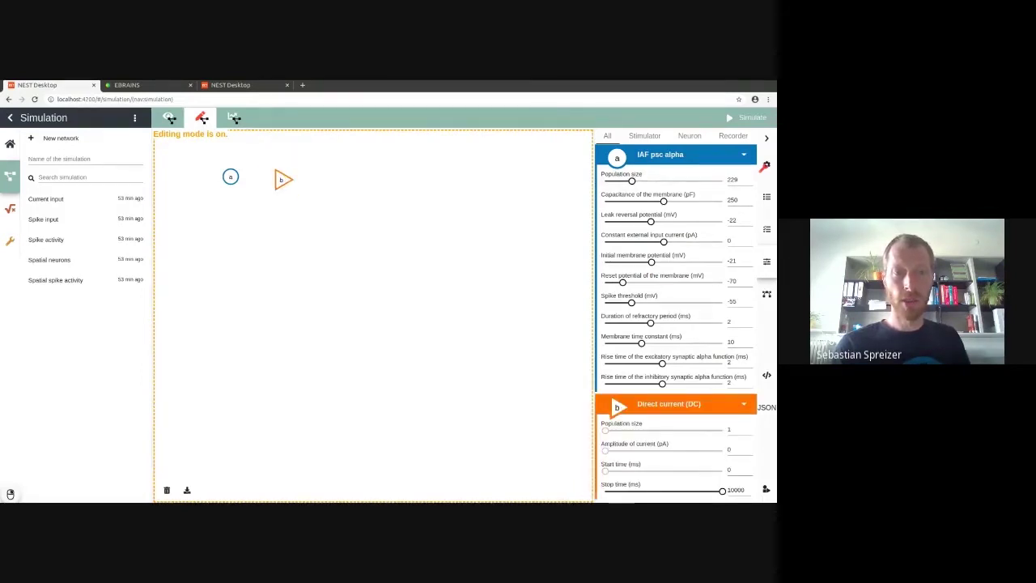
pyautogui.moveTo(282, 179); pyautogui.dragTo(231, 177)
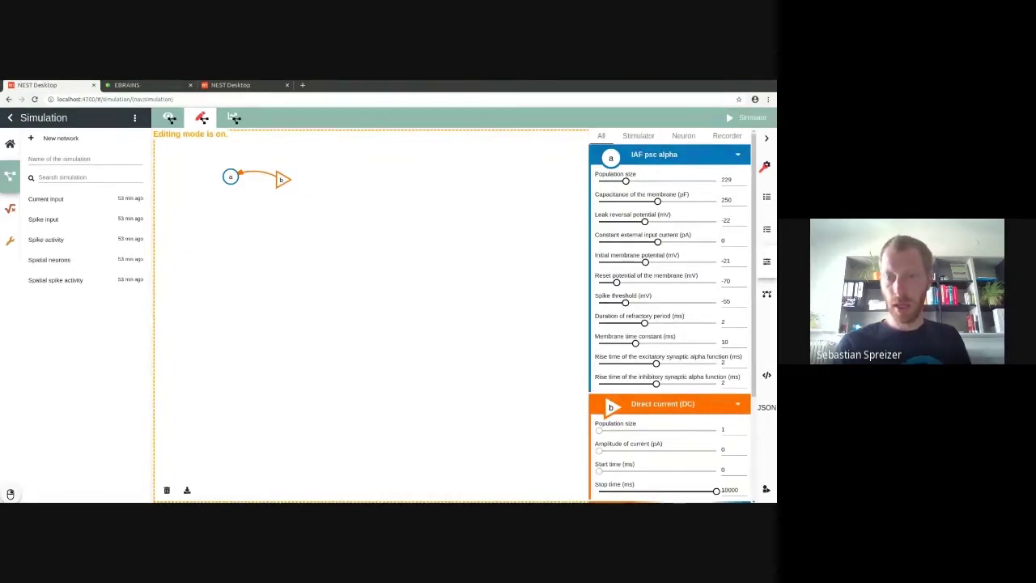
# Change stimulator b to a Poisson generator and set its mean firing rate to 3836 Hz
pyautogui.click(685, 404)
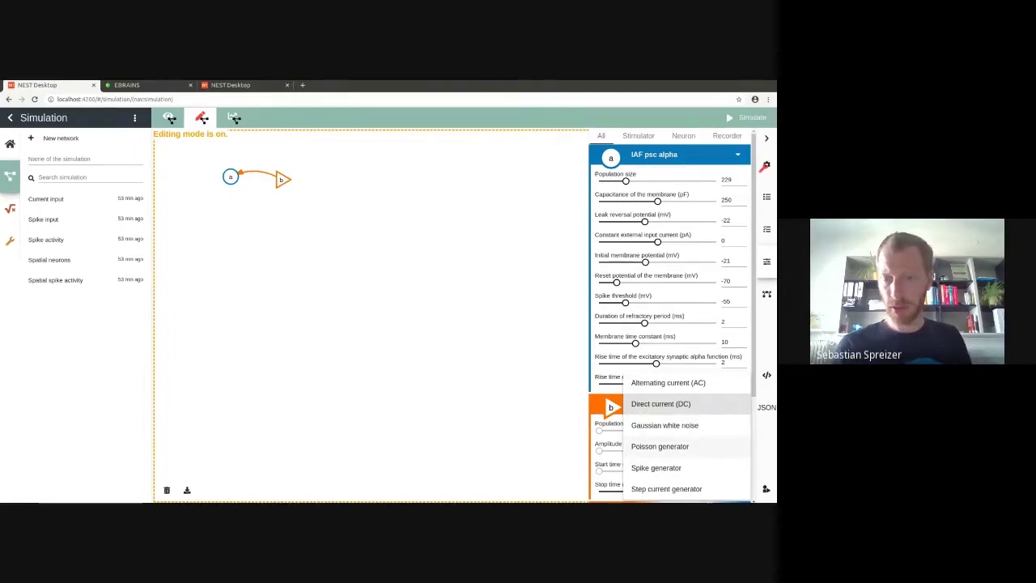
pyautogui.click(660, 446)
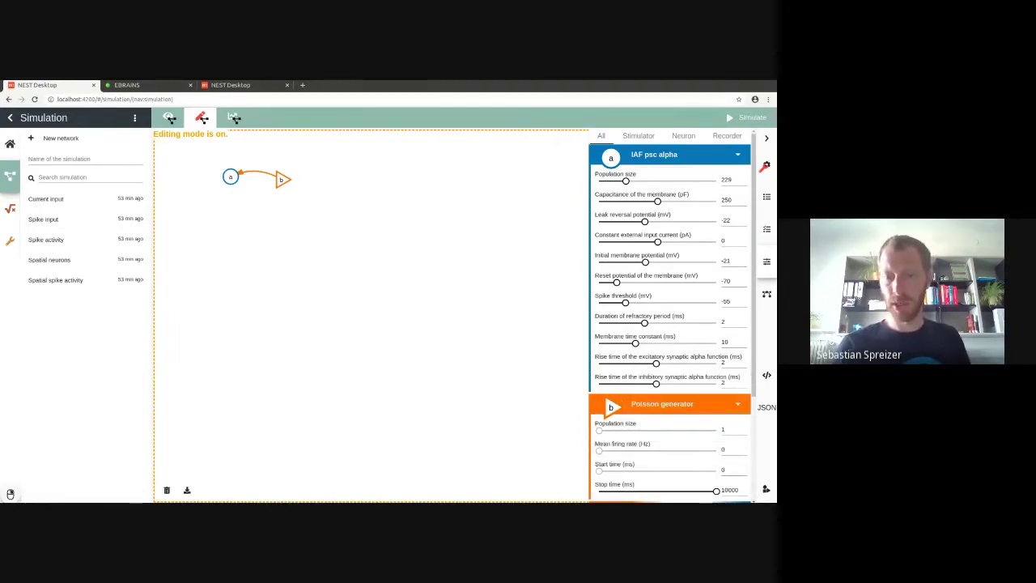
pyautogui.moveTo(598, 450); pyautogui.dragTo(644, 450)
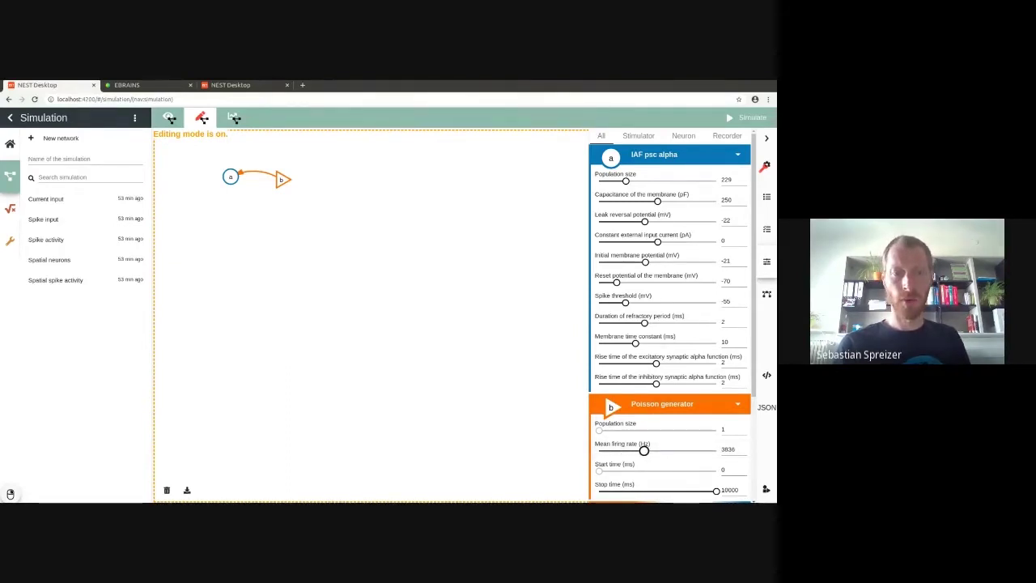
# Add a voltmeter node below neuron a and connect it to the neuron
pyautogui.click(215, 217)
pyautogui.click(228, 212)
pyautogui.click(216, 218)
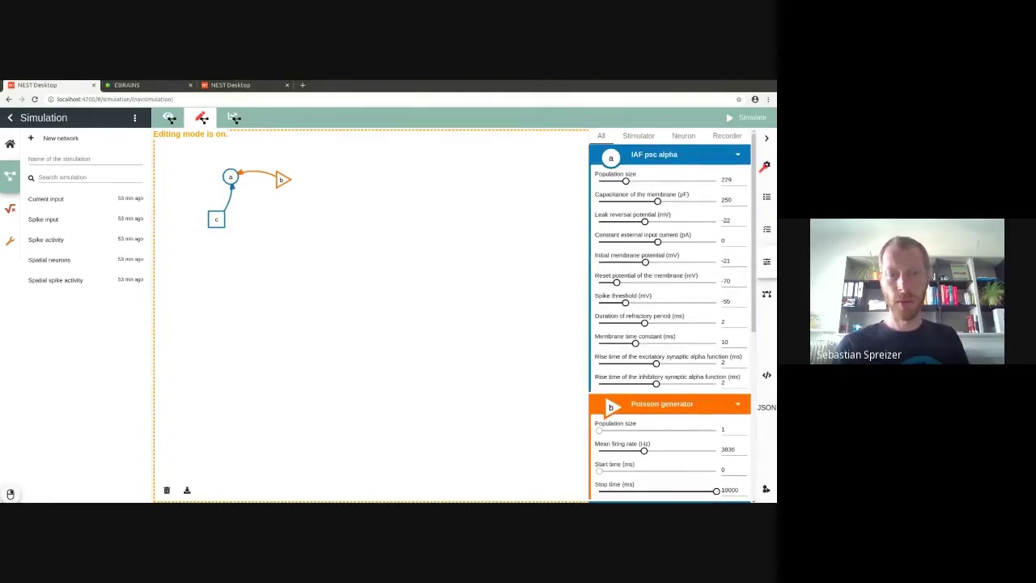
# Select the voltmeter node c and run the simulation
pyautogui.click(216, 219)
pyautogui.click(545, 181)
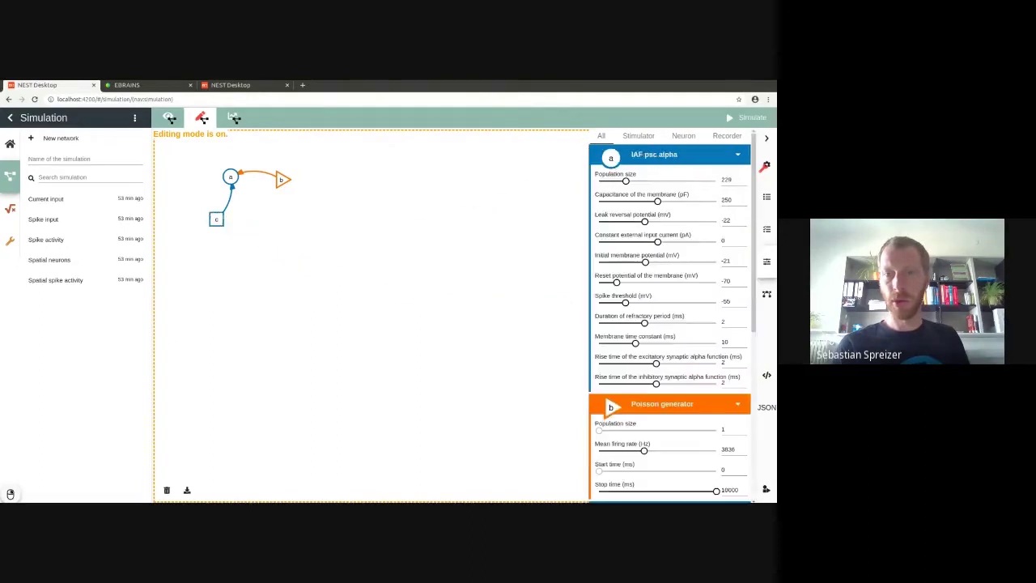
pyautogui.moveTo(216, 219); pyautogui.dragTo(590, 184)
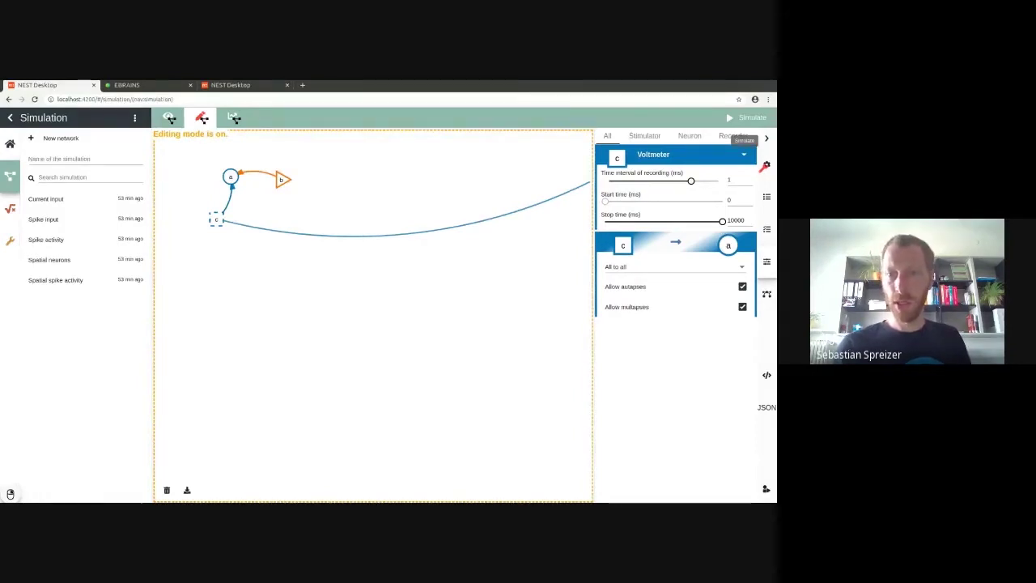
pyautogui.click(749, 117)
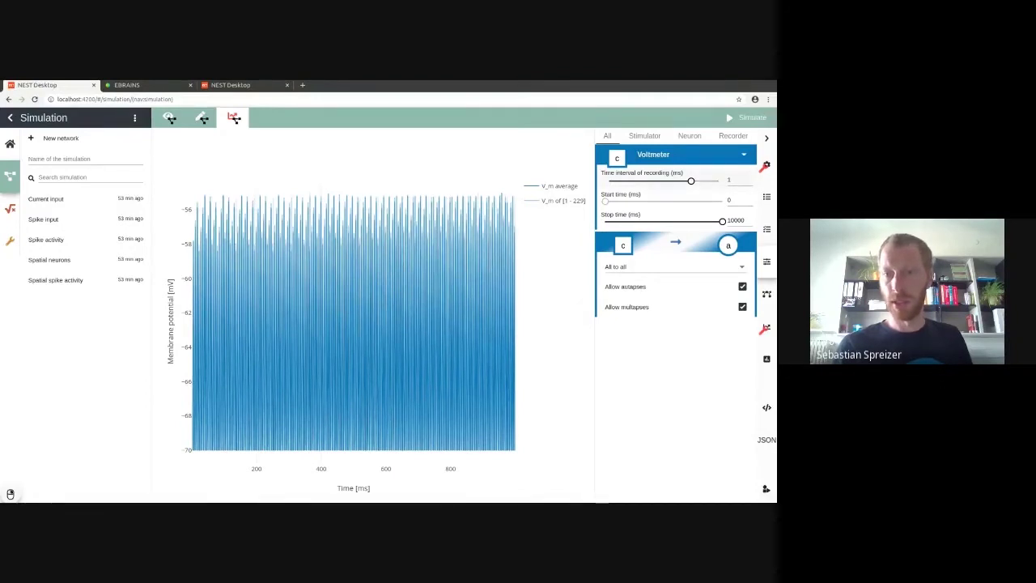
# Reset the parameters of the IAF psc alpha neuron to their defaults
pyautogui.rightClick(681, 157)
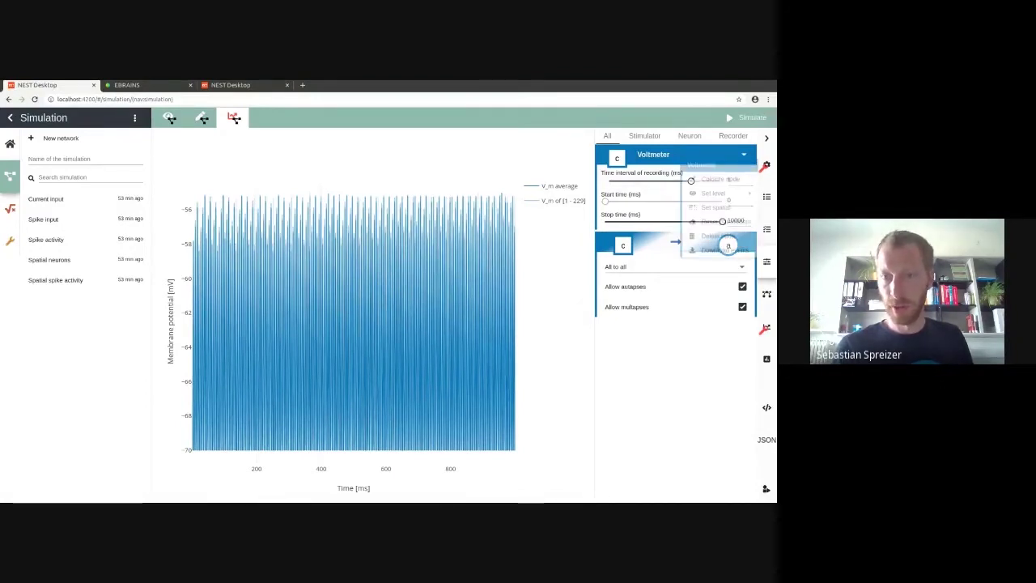
pyautogui.click(732, 231)
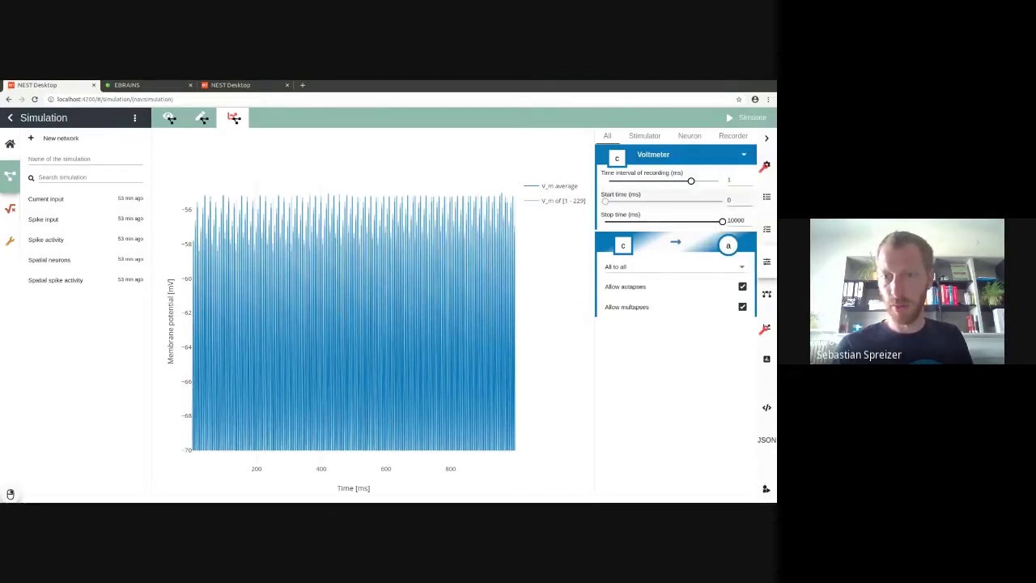
pyautogui.click(689, 136)
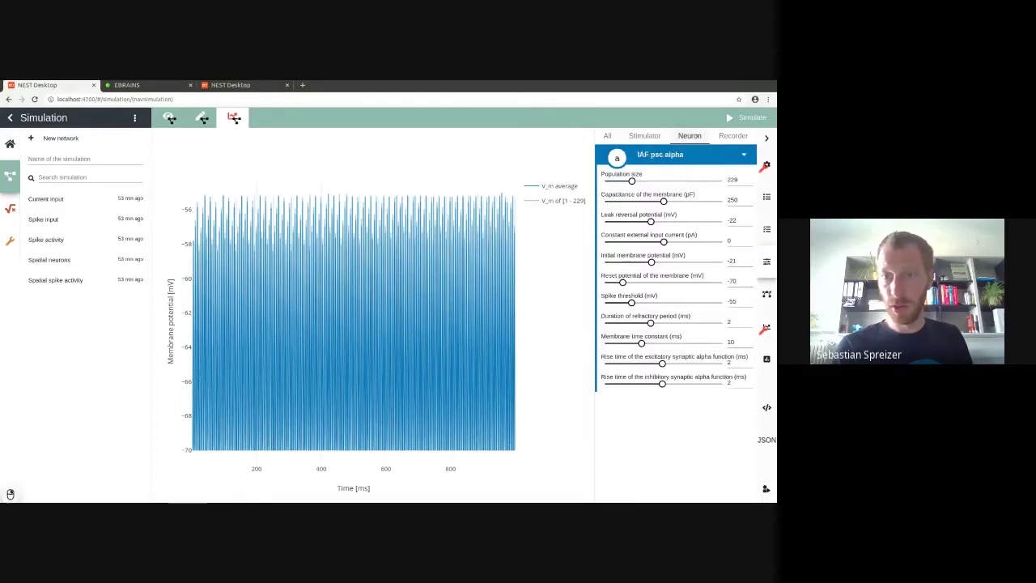
pyautogui.click(744, 153)
pyautogui.click(729, 220)
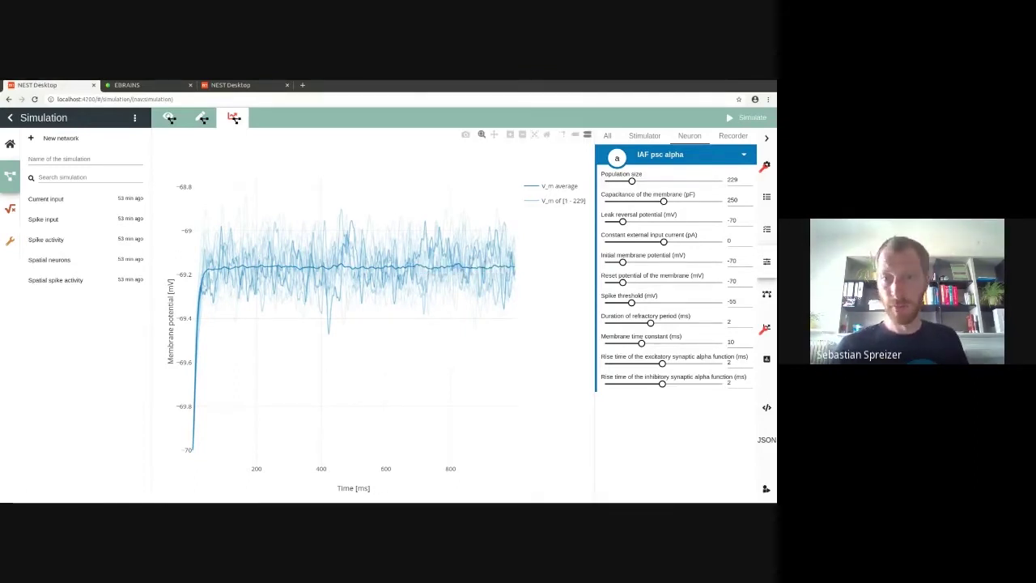
# Set the Poisson generator's mean firing rate to 0 Hz
pyautogui.click(644, 136)
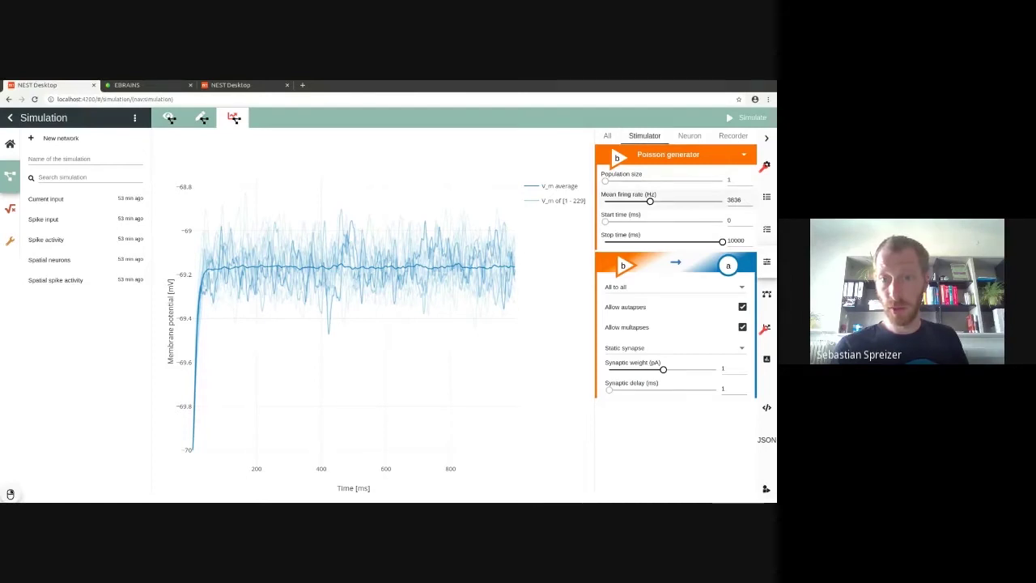
pyautogui.moveTo(650, 201); pyautogui.dragTo(607, 201)
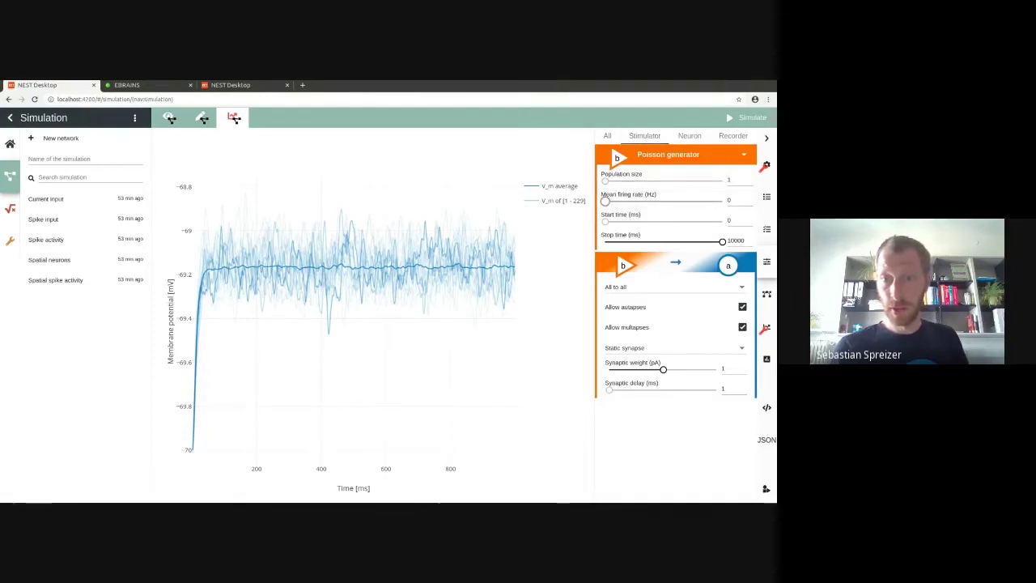
# Set the Poisson generator's mean firing rate to 10 Hz
pyautogui.click(728, 200)
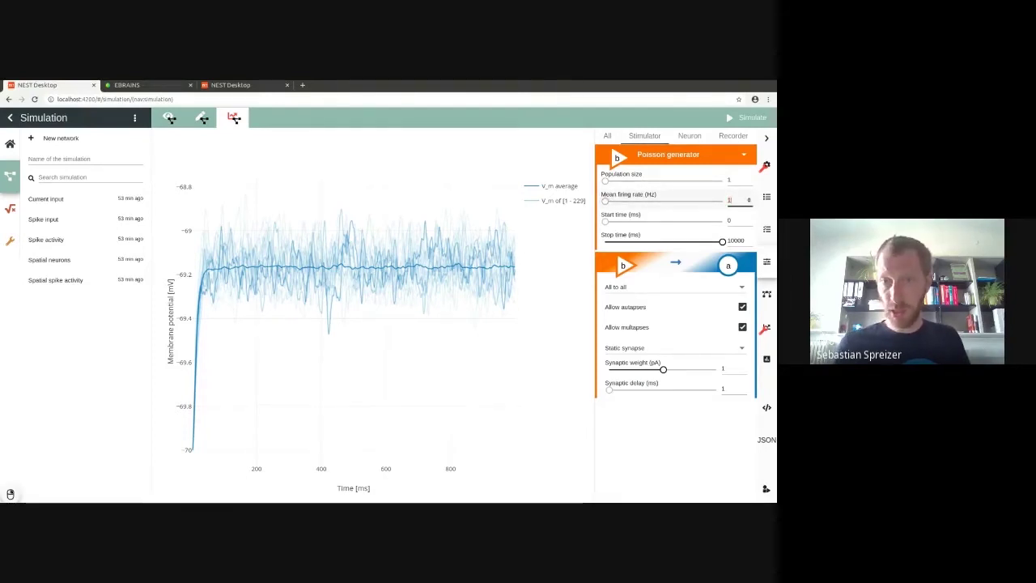
pyautogui.write('10')
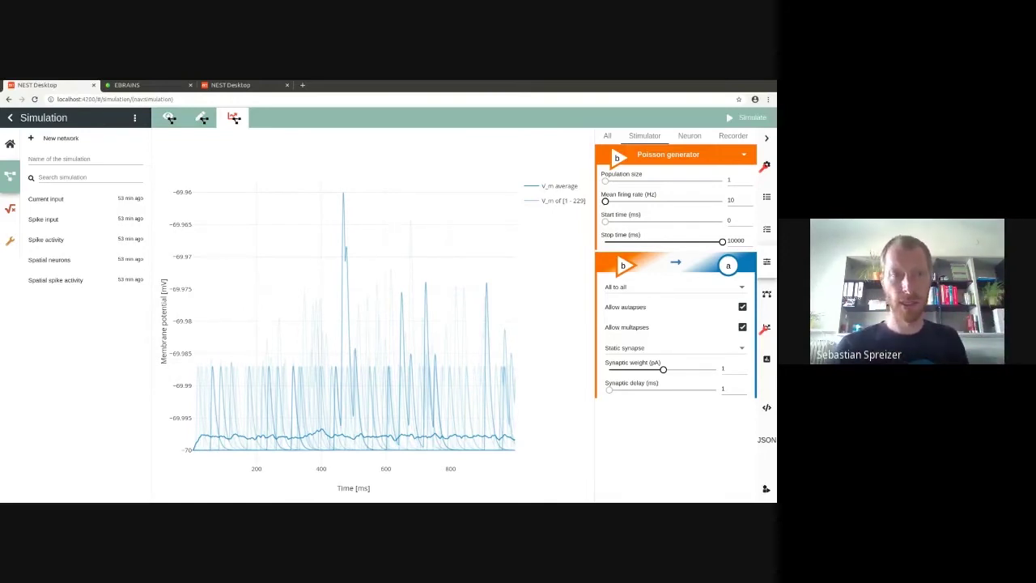
# Start a new network and add two neuron nodes, a and b, side by side in editing mode
pyautogui.click(95, 139)
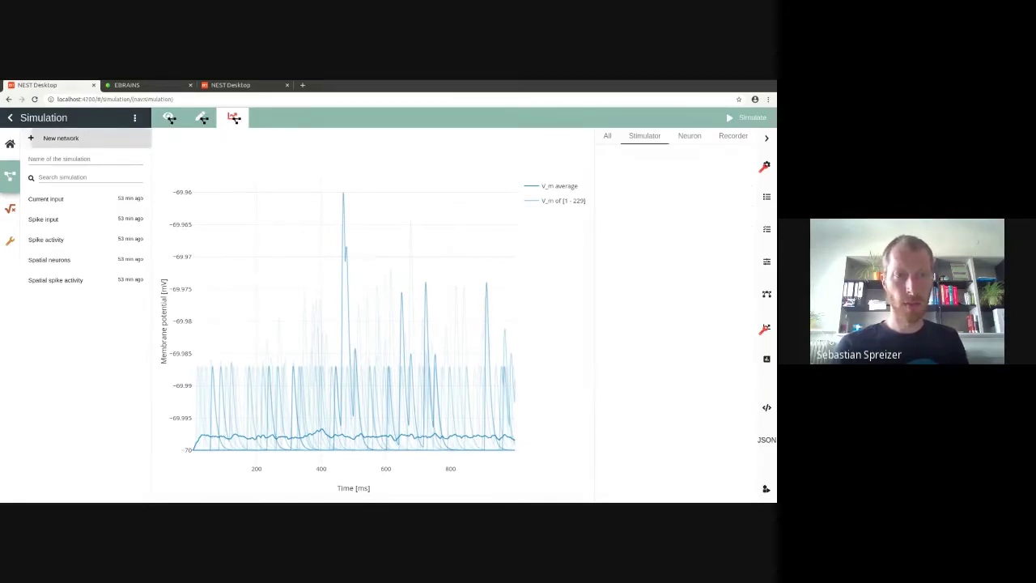
pyautogui.click(201, 118)
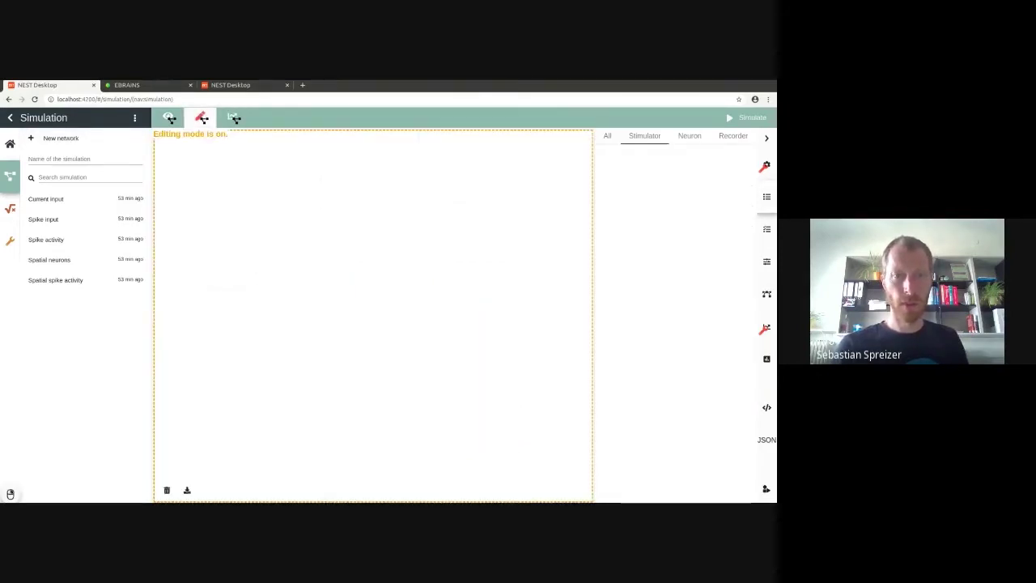
pyautogui.rightClick(252, 197)
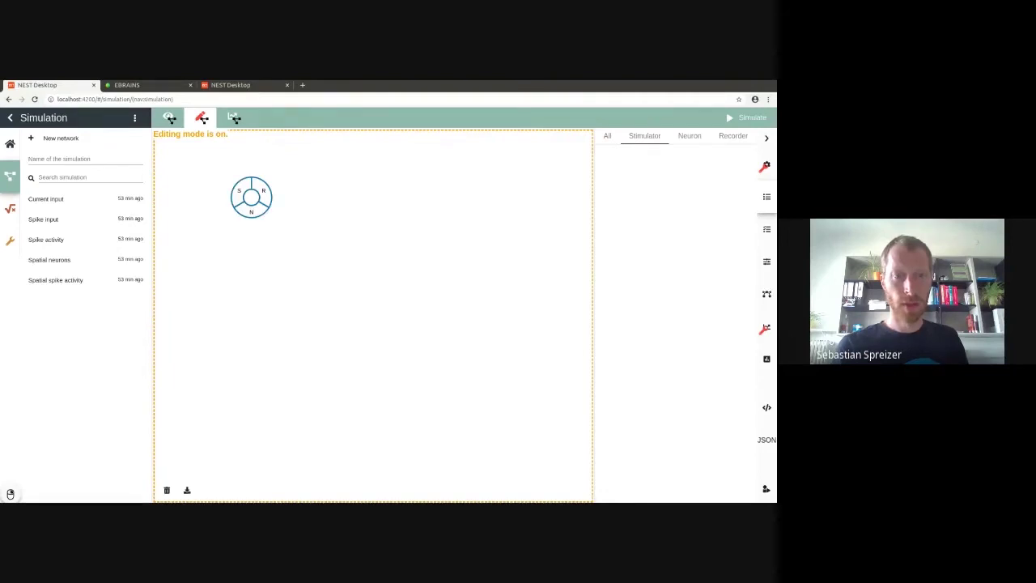
pyautogui.click(251, 211)
pyautogui.rightClick(304, 202)
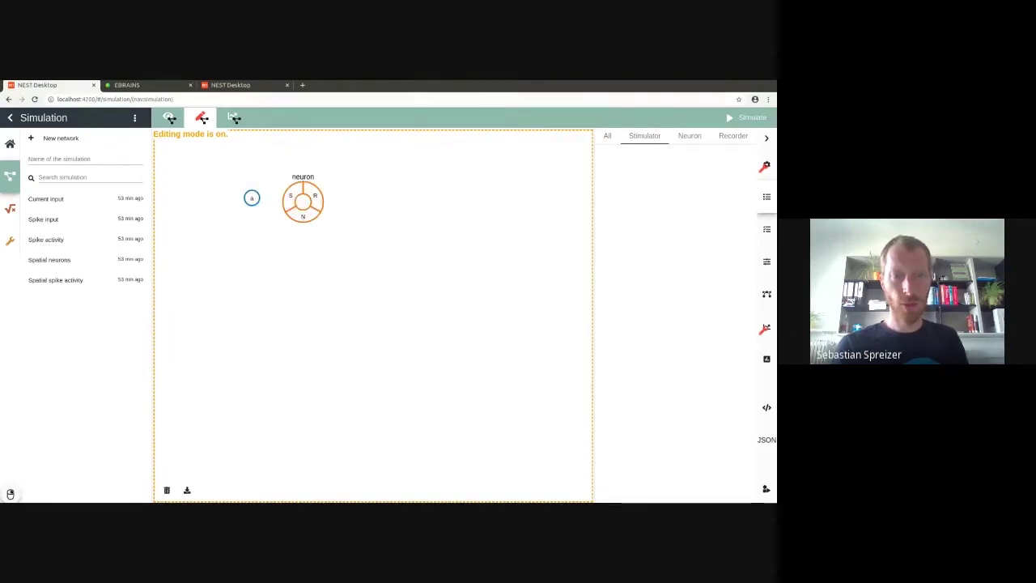
pyautogui.click(304, 216)
# Connect neuron a to itself and to neuron b
pyautogui.click(252, 197)
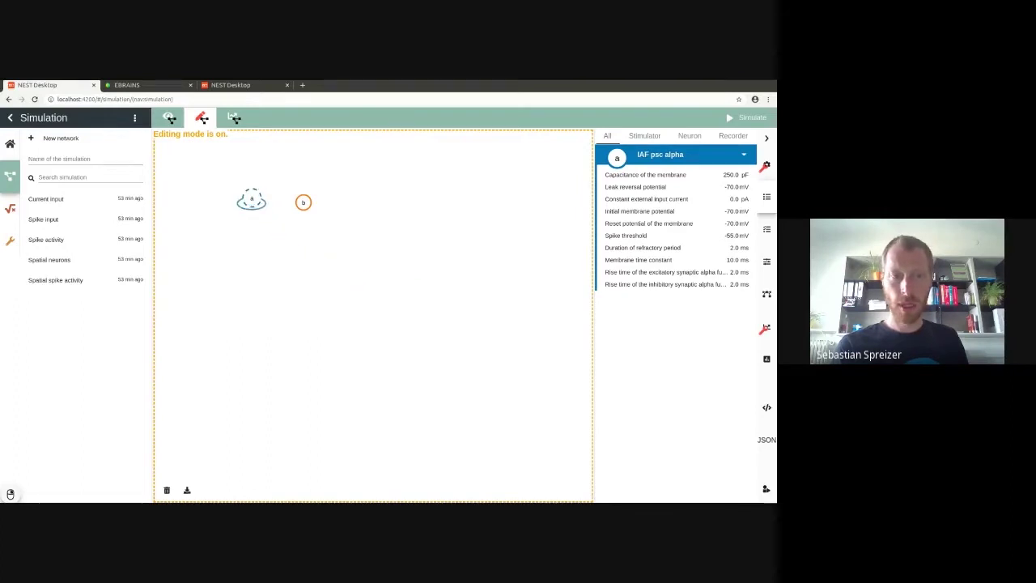
pyautogui.click(252, 198)
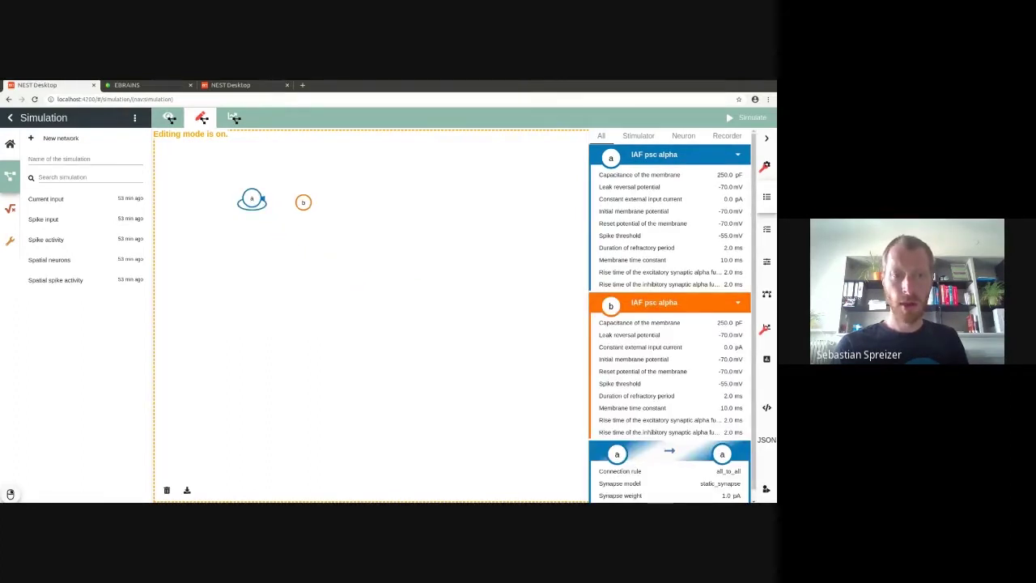
pyautogui.click(252, 199)
pyautogui.click(303, 202)
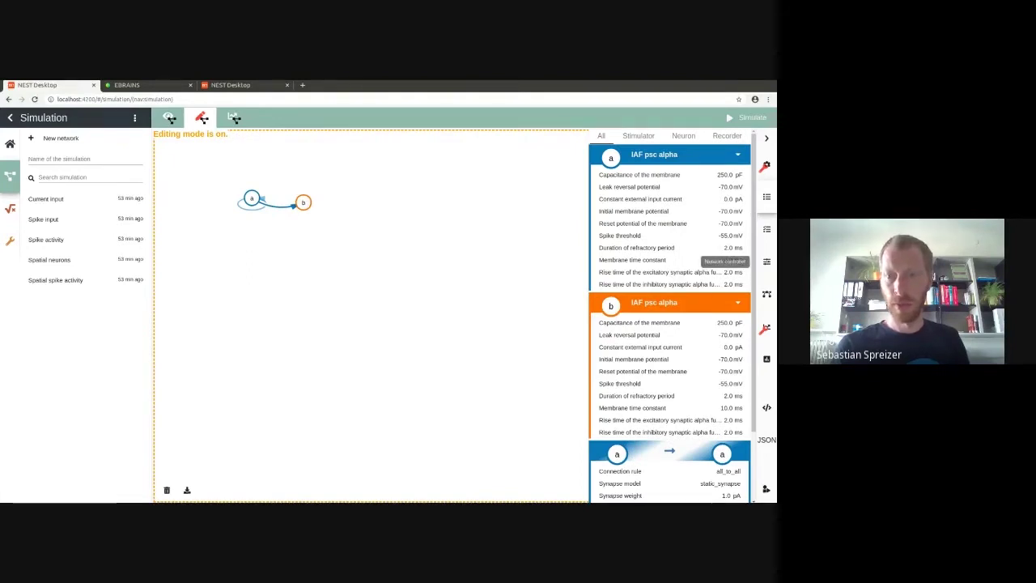
# Set the population size to 800 for neuron a and to 200 for neuron b
pyautogui.click(767, 260)
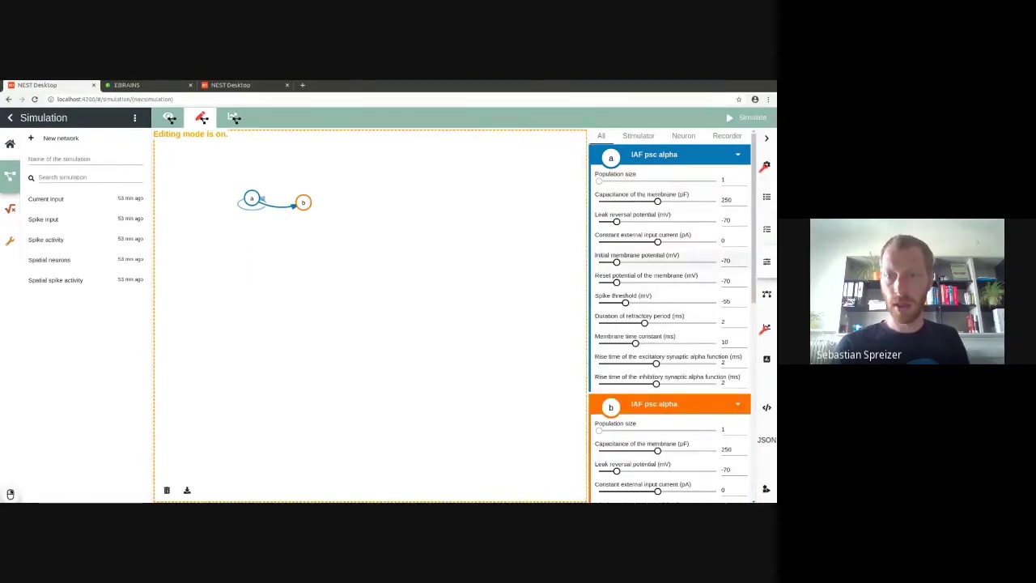
pyautogui.scroll(-2, 669, 316)
pyautogui.scroll(-4, 669, 316)
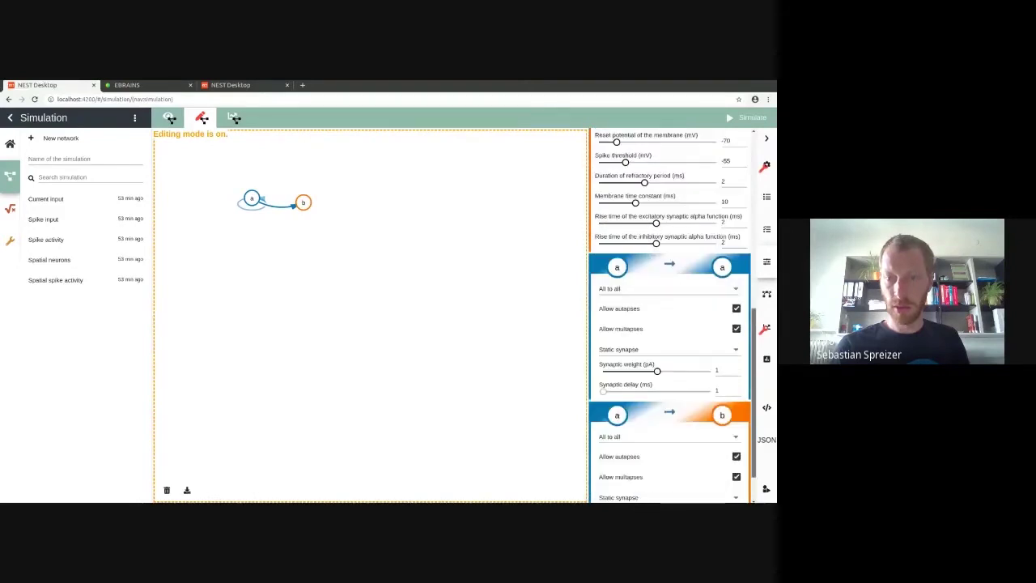
pyautogui.click(668, 242)
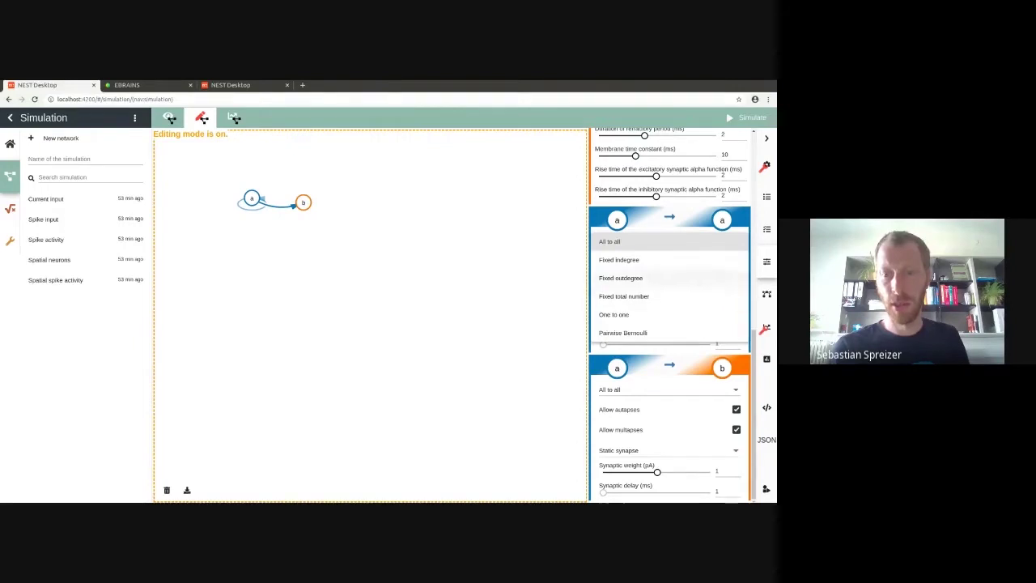
pyautogui.click(690, 242)
pyautogui.scroll(5, 670, 316)
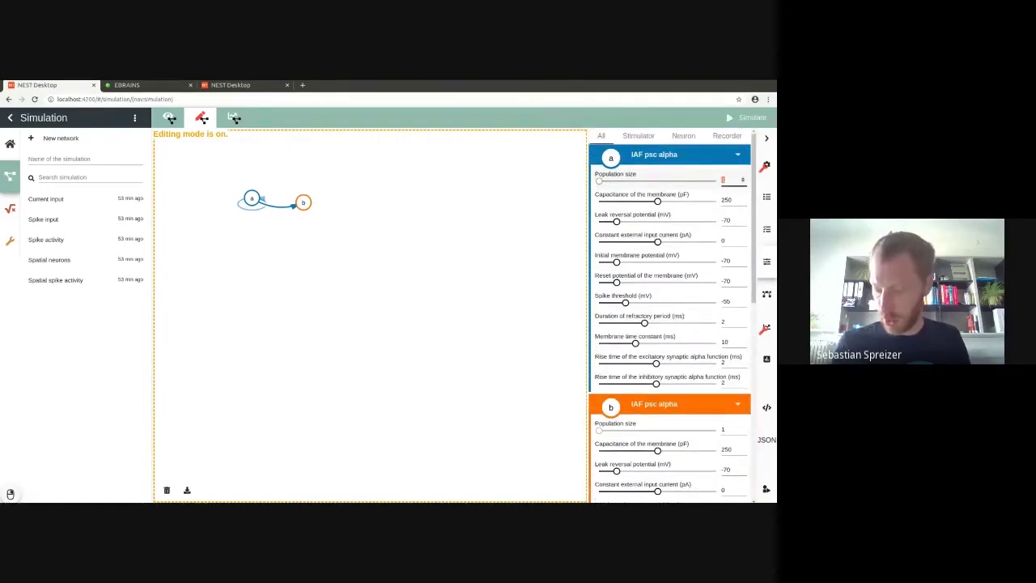
pyautogui.write('800')
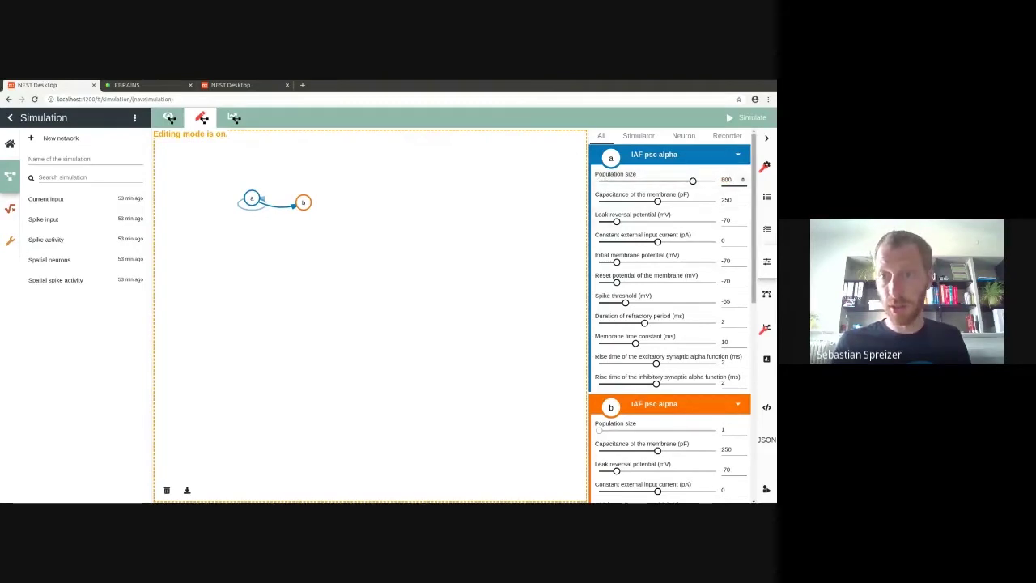
pyautogui.scroll(-1, 670, 316)
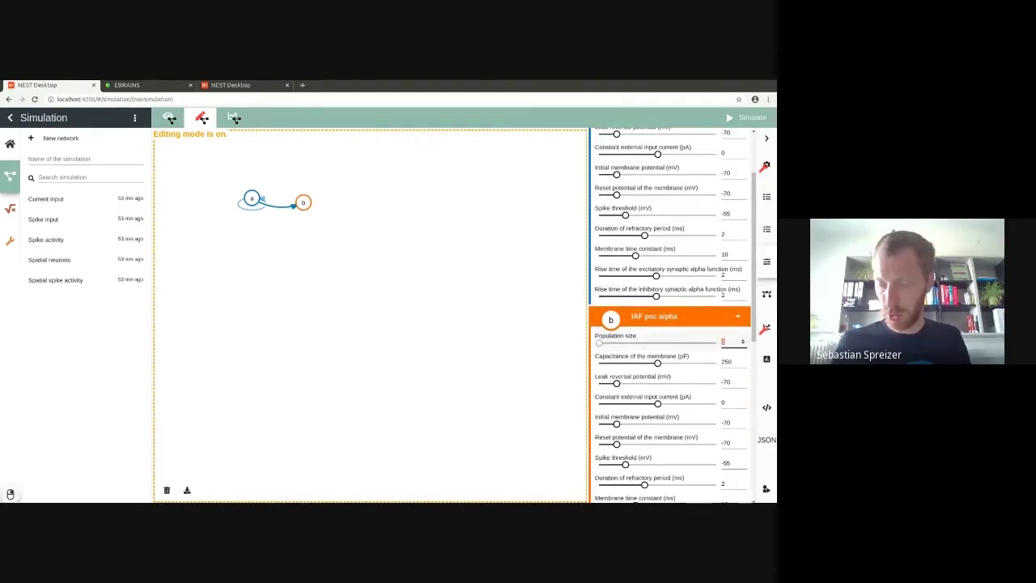
pyautogui.write('00')
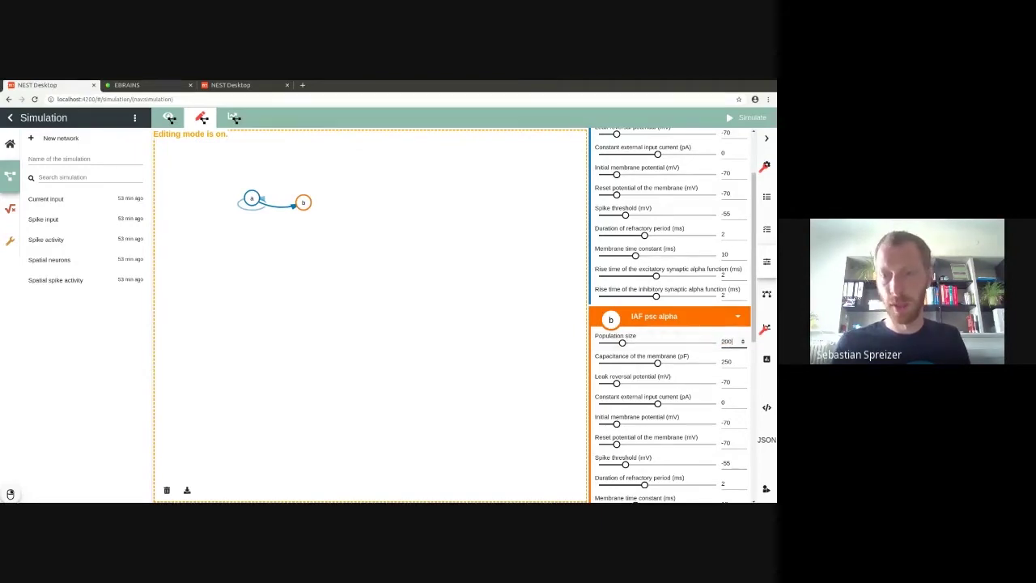
# Change the connection rule of a to a to Fixed indegree with an indegree of 80
pyautogui.scroll(-5, 672, 316)
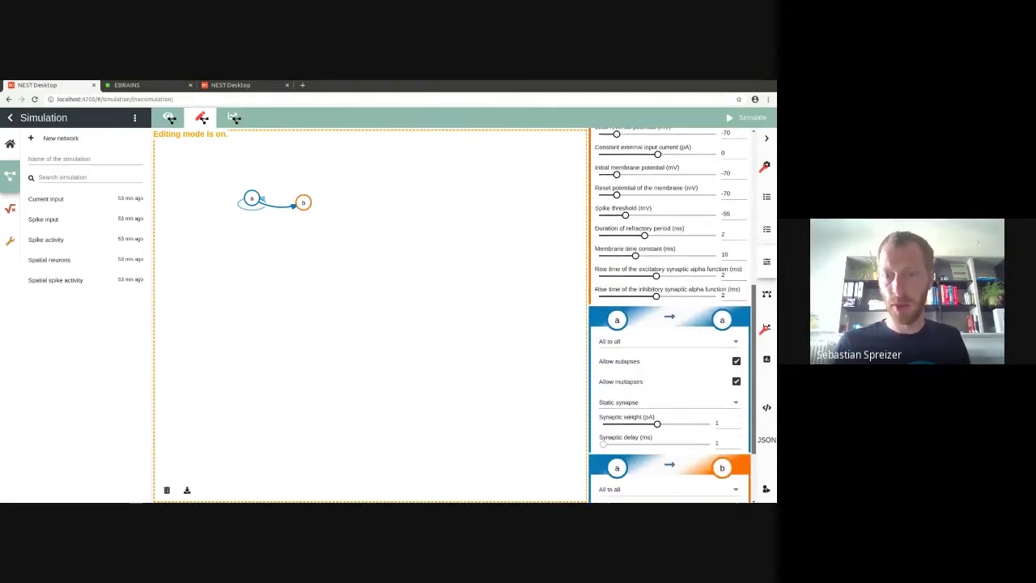
pyautogui.click(647, 341)
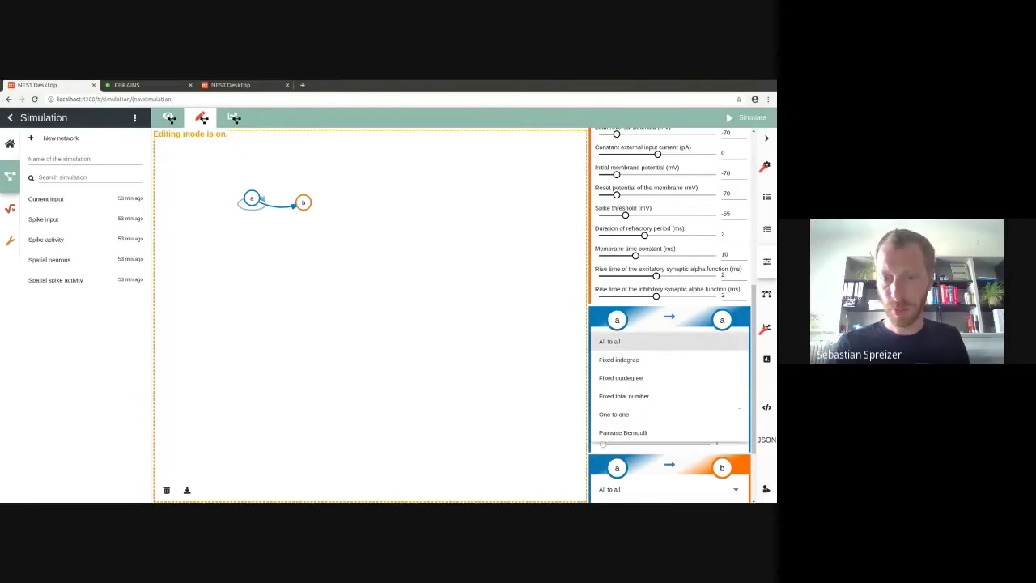
pyautogui.click(618, 359)
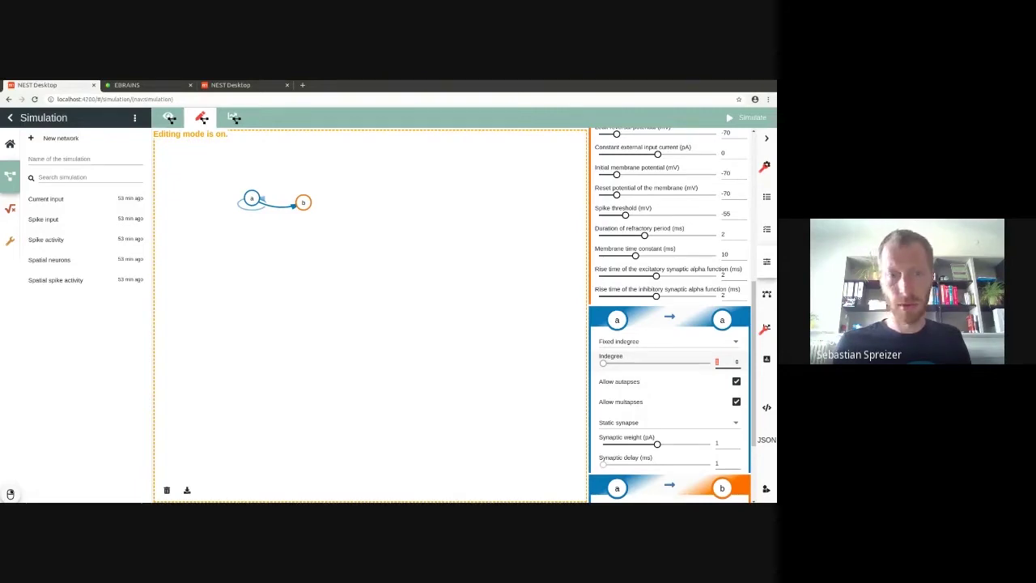
pyautogui.write('80')
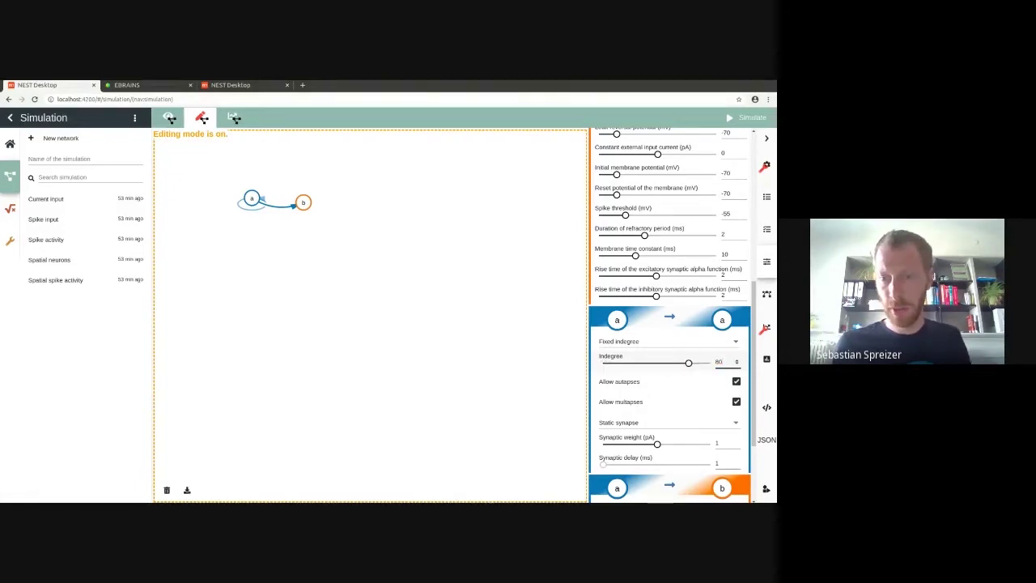
# Change the connection rule of a to b to Fixed indegree with an indegree of 80
pyautogui.moveTo(753, 364); pyautogui.dragTo(753, 393)
pyautogui.scroll(-1, 669, 323)
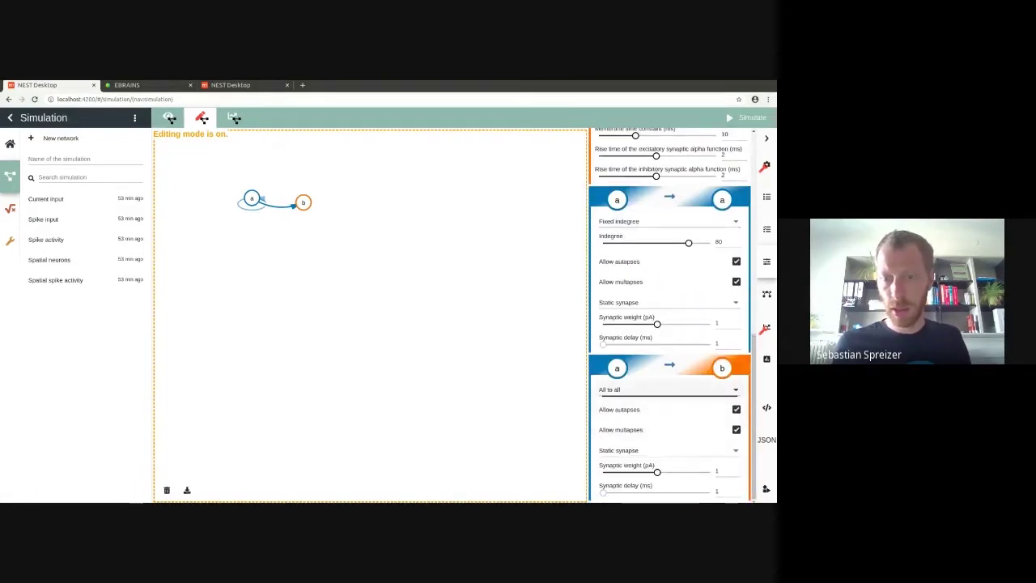
pyautogui.click(664, 389)
pyautogui.click(623, 407)
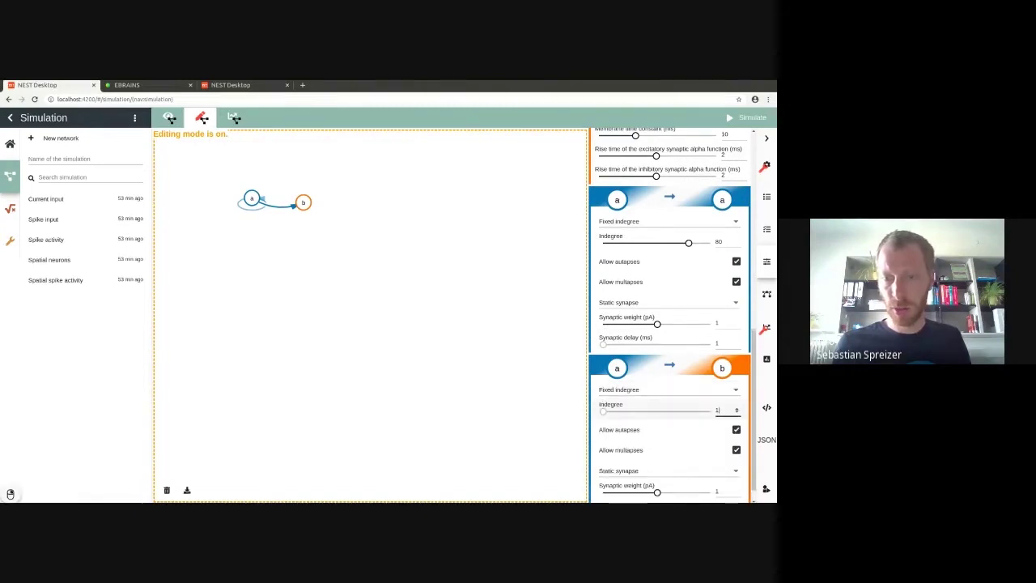
pyautogui.press('BackSpace')
pyautogui.write('80')
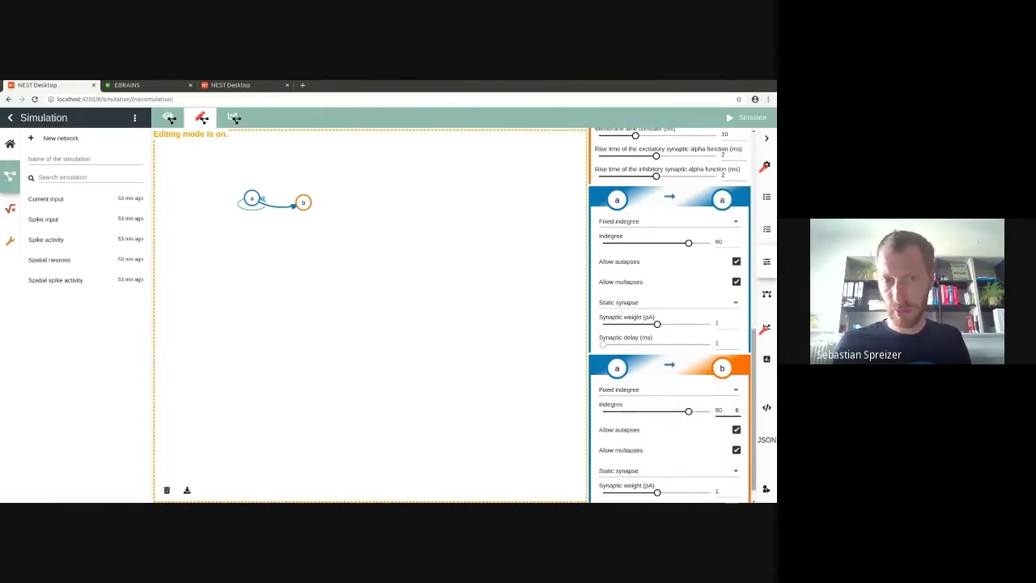
# Connect neuron b to itself and to neuron a
pyautogui.click(303, 203)
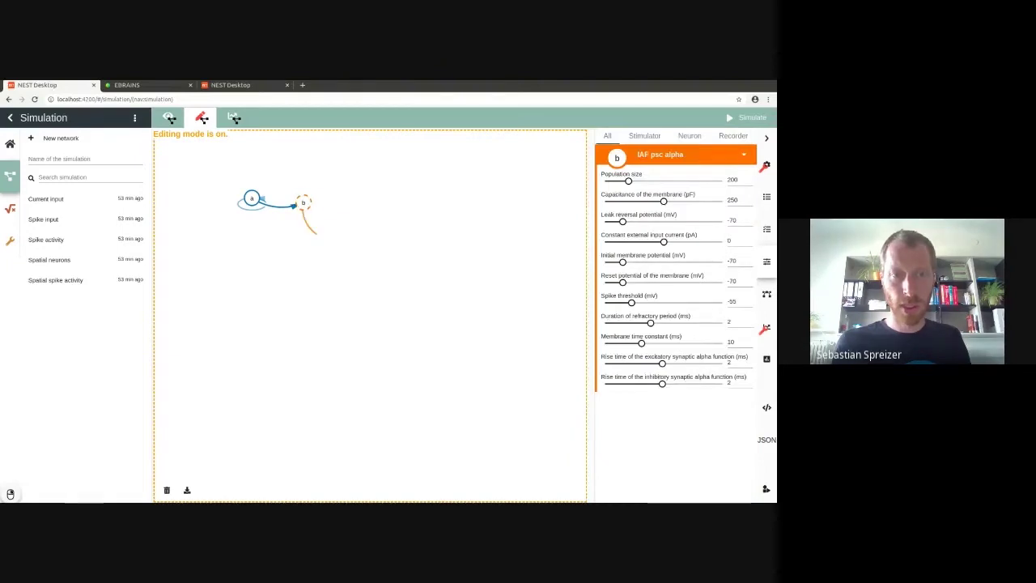
pyautogui.click(303, 203)
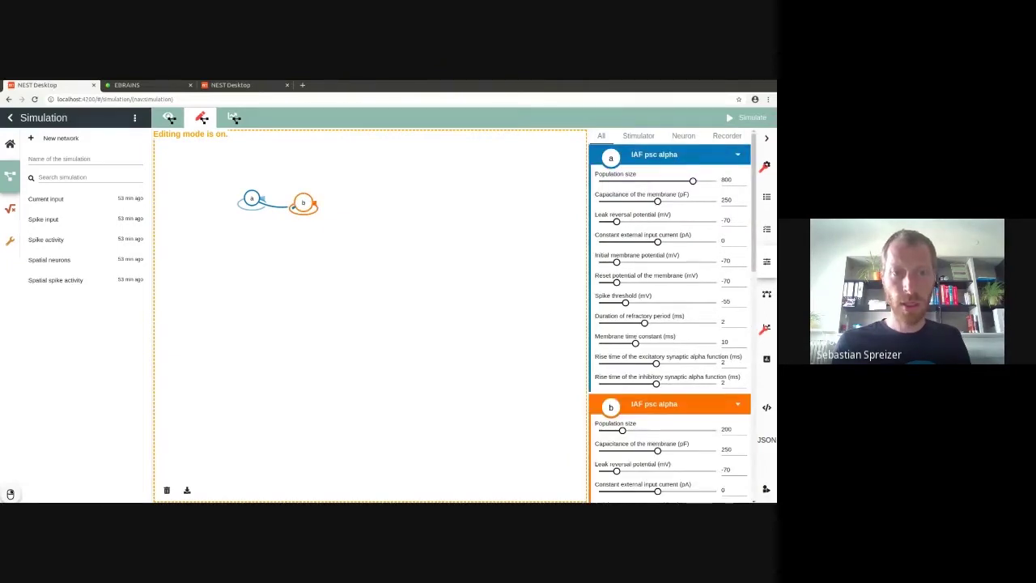
pyautogui.click(303, 202)
pyautogui.click(252, 199)
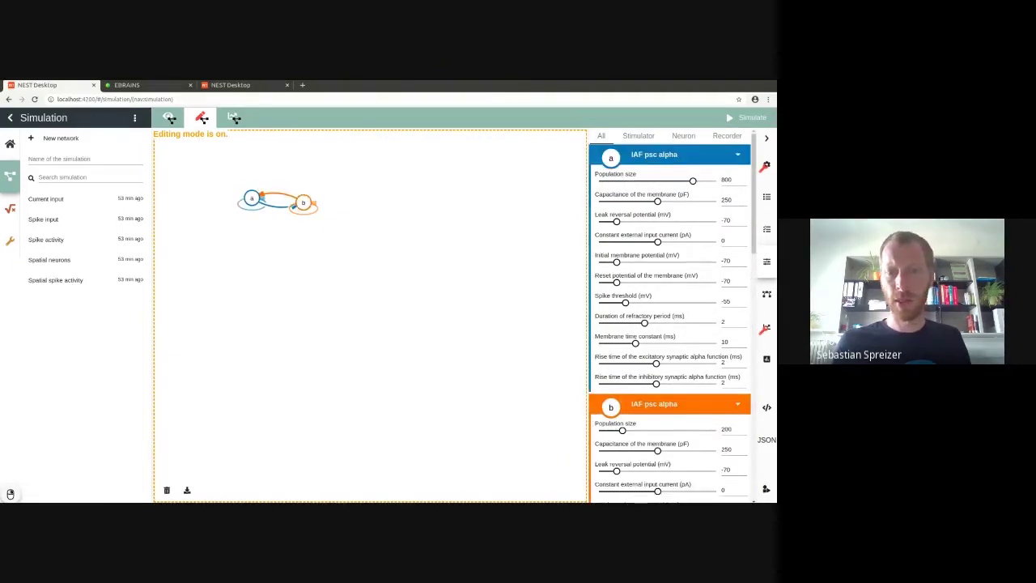
# Show only node b's parameters and change its self-connection's rule to Fixed indegree with an indegree of 20
pyautogui.click(303, 202)
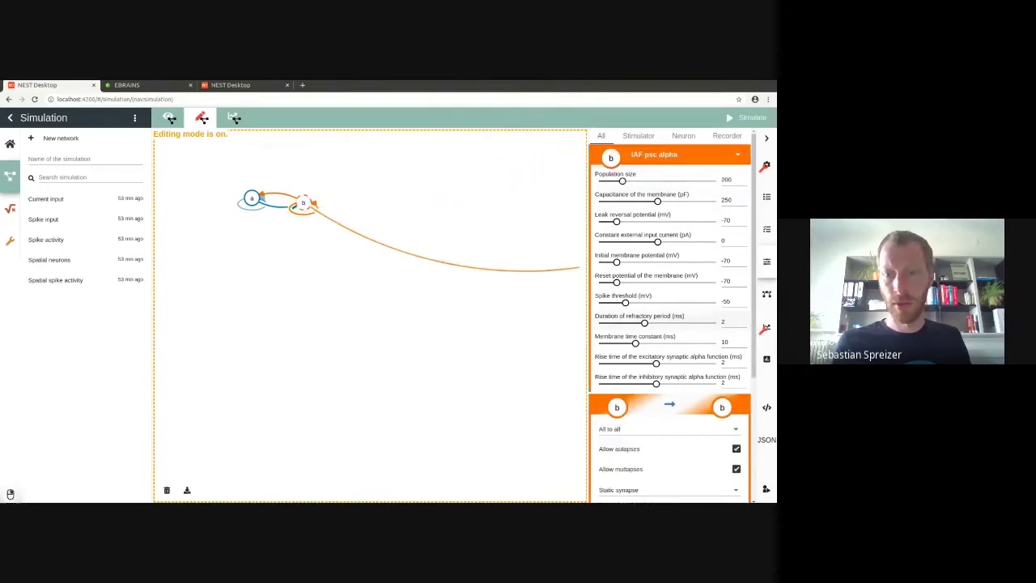
pyautogui.scroll(-3, 671, 324)
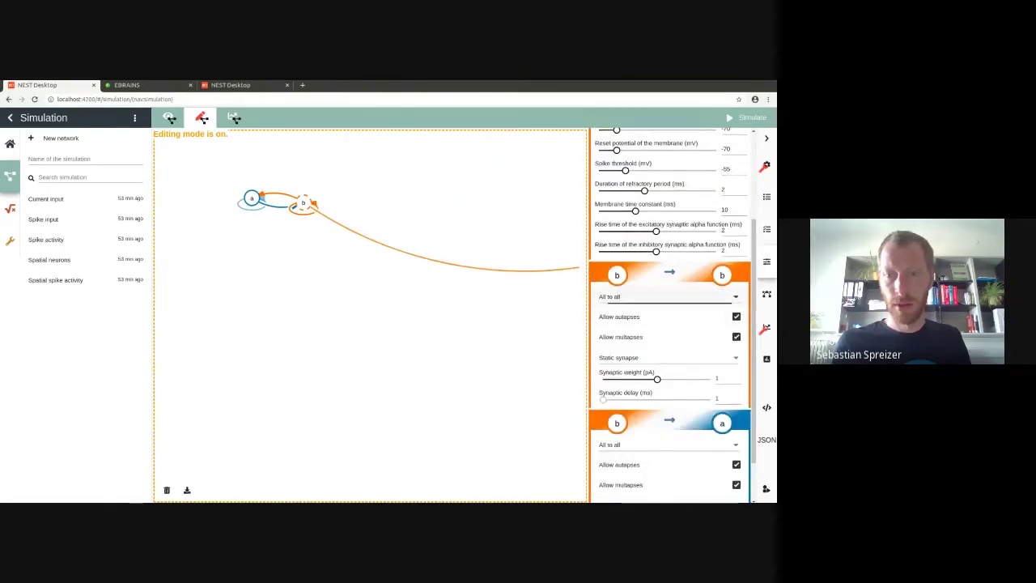
pyautogui.click(668, 297)
pyautogui.click(623, 313)
pyautogui.doubleClick(718, 317)
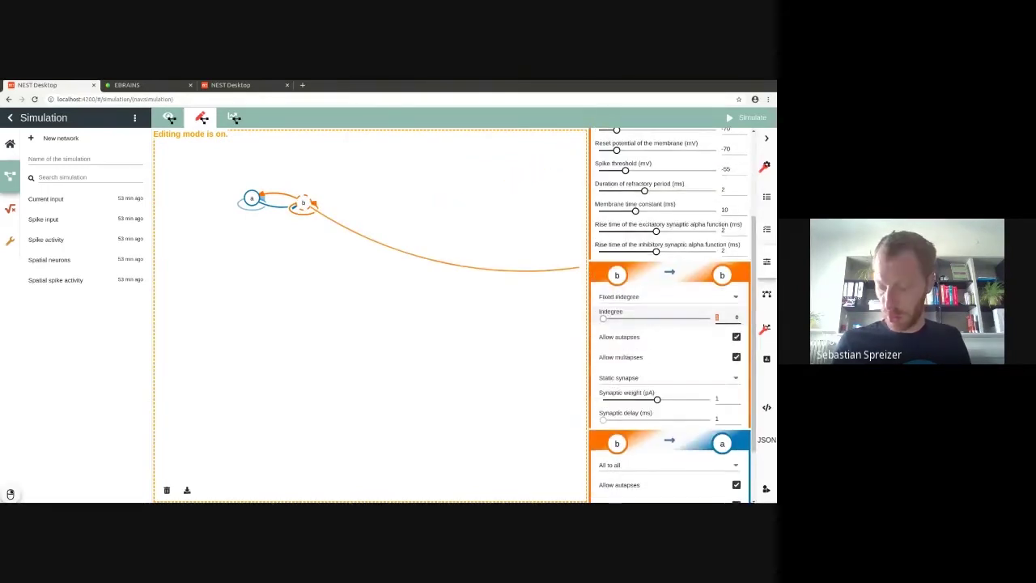
pyautogui.write('20')
# Change the connection rule of b to a to Fixed indegree with an indegree of 20
pyautogui.scroll(-2, 670, 365)
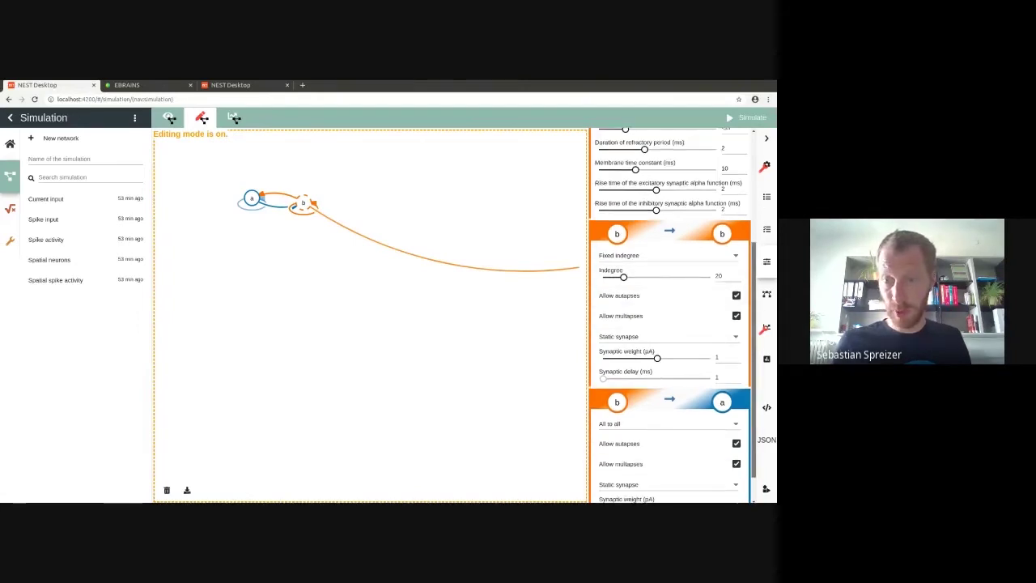
pyautogui.click(668, 389)
pyautogui.click(619, 407)
pyautogui.click(718, 411)
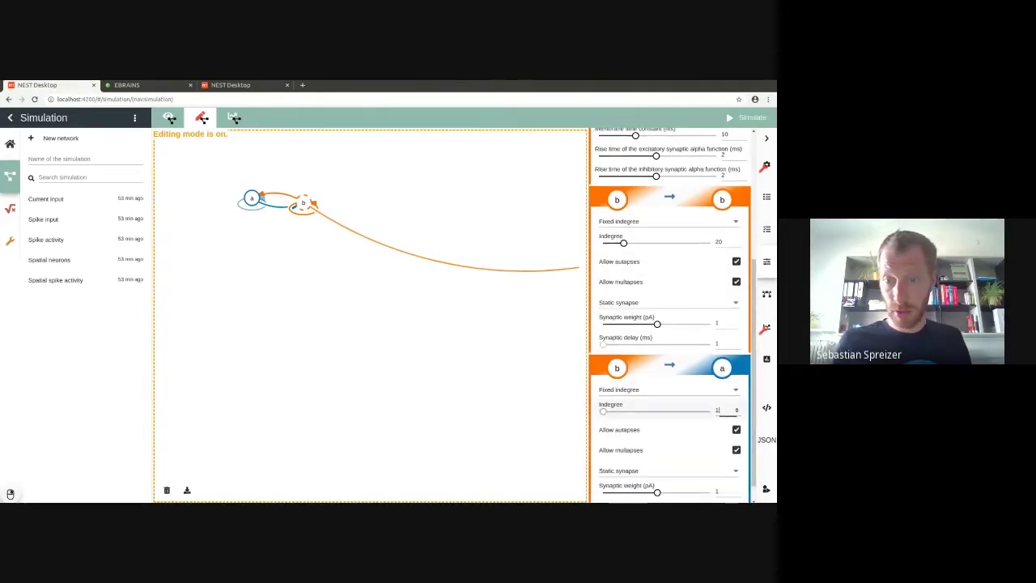
pyautogui.write('20')
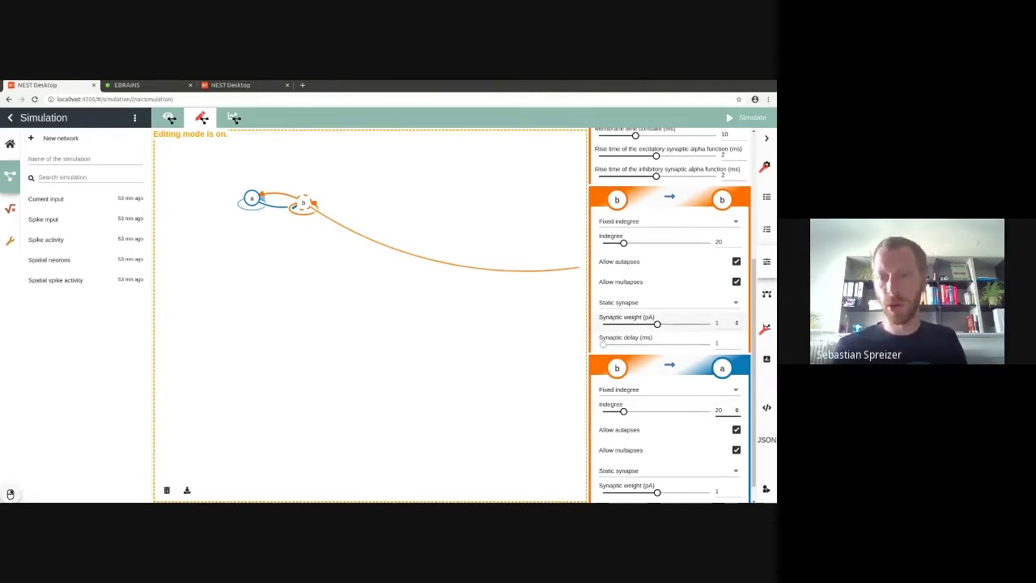
# Set the synaptic weight of the b to b connection to -1 pA
pyautogui.doubleClick(717, 323)
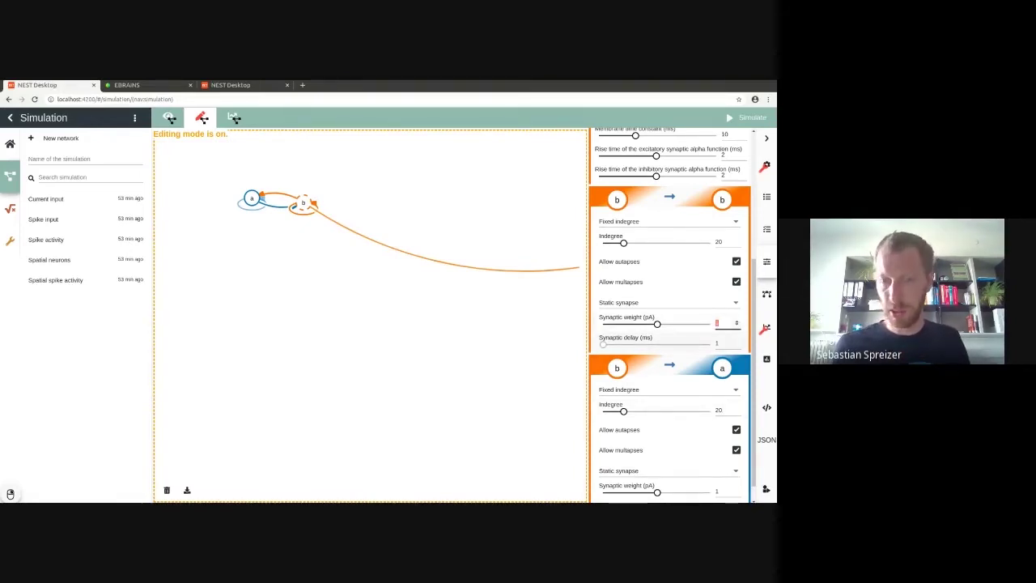
pyautogui.write('-')
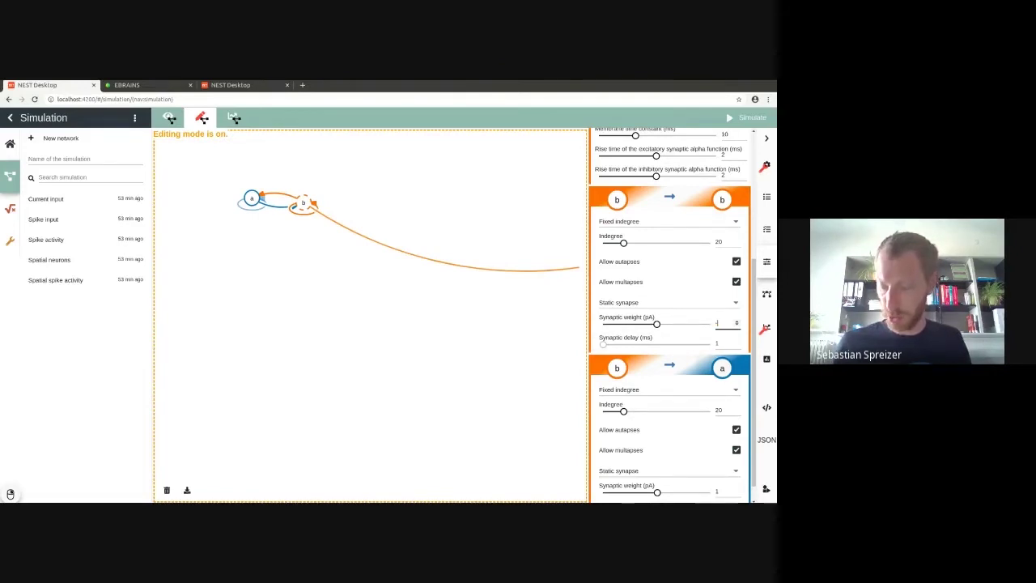
pyautogui.write('1')
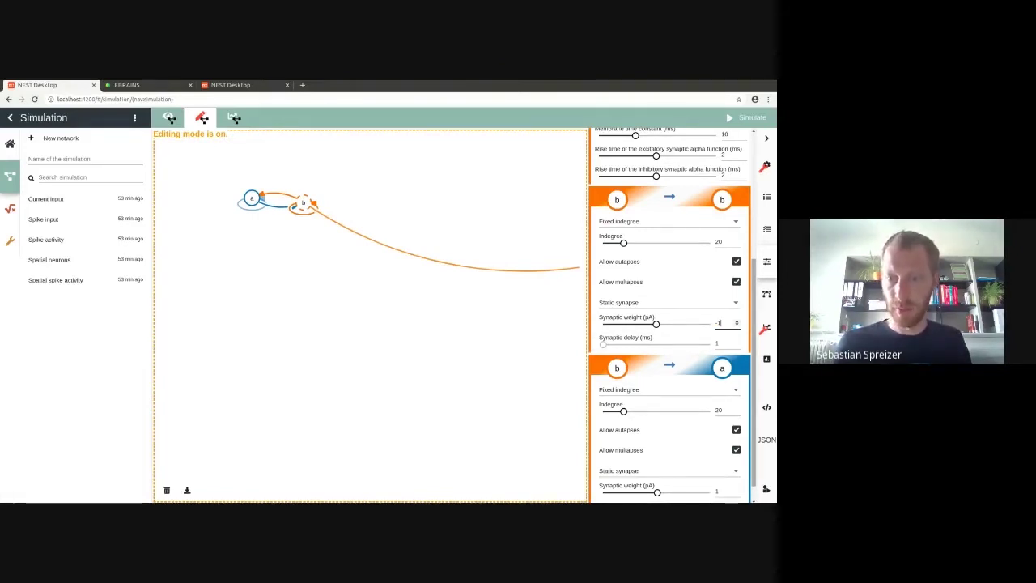
# Set the synaptic weight of the b to a connection to -1 pA and show all nodes' parameters again
pyautogui.click(717, 491)
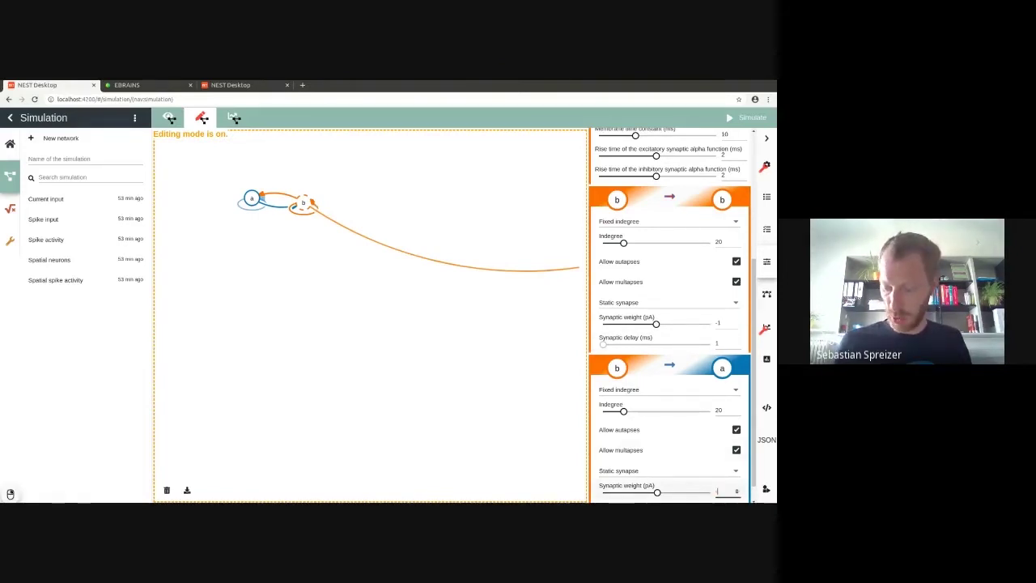
pyautogui.click(527, 384)
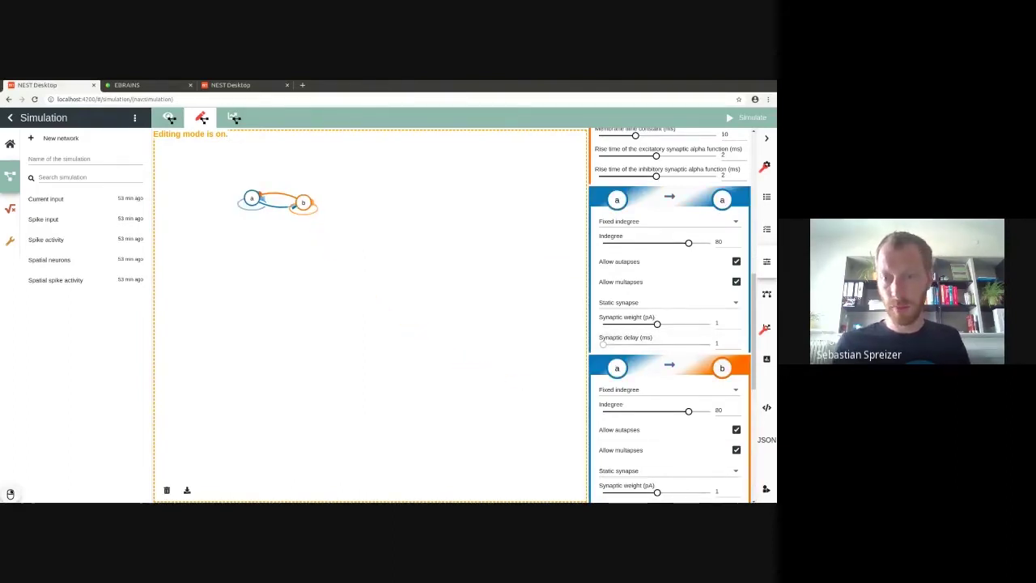
pyautogui.moveTo(754, 335); pyautogui.dragTo(753, 194)
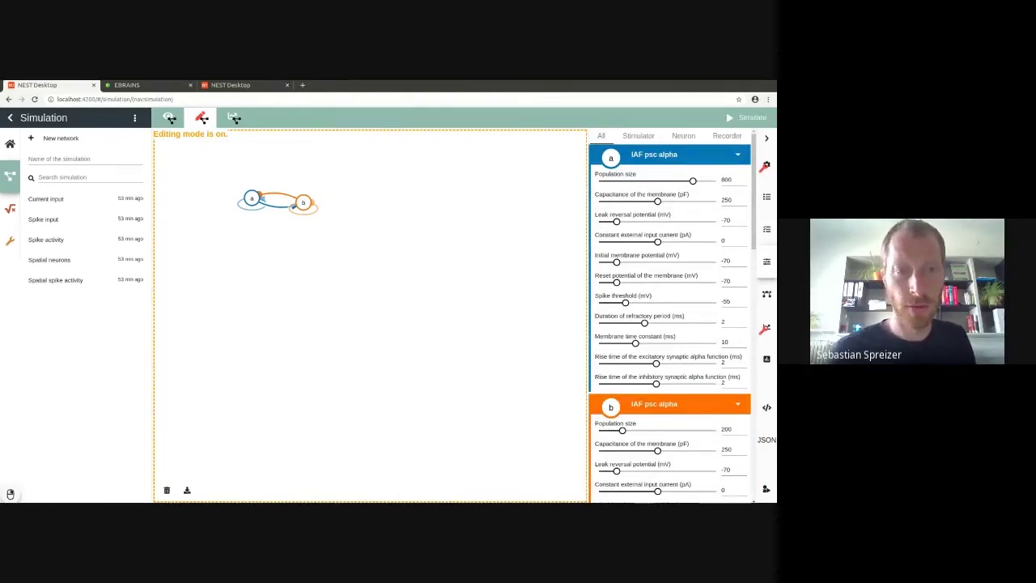
# Add a stimulator above neuron a and connect it to both neuron populations a and b
pyautogui.rightClick(246, 160)
pyautogui.click(234, 154)
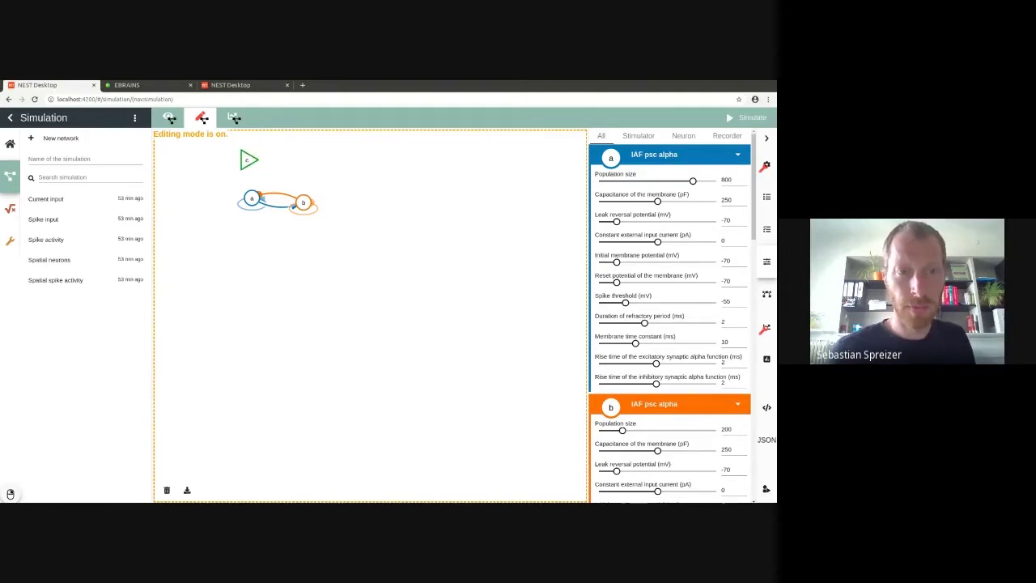
pyautogui.click(251, 198)
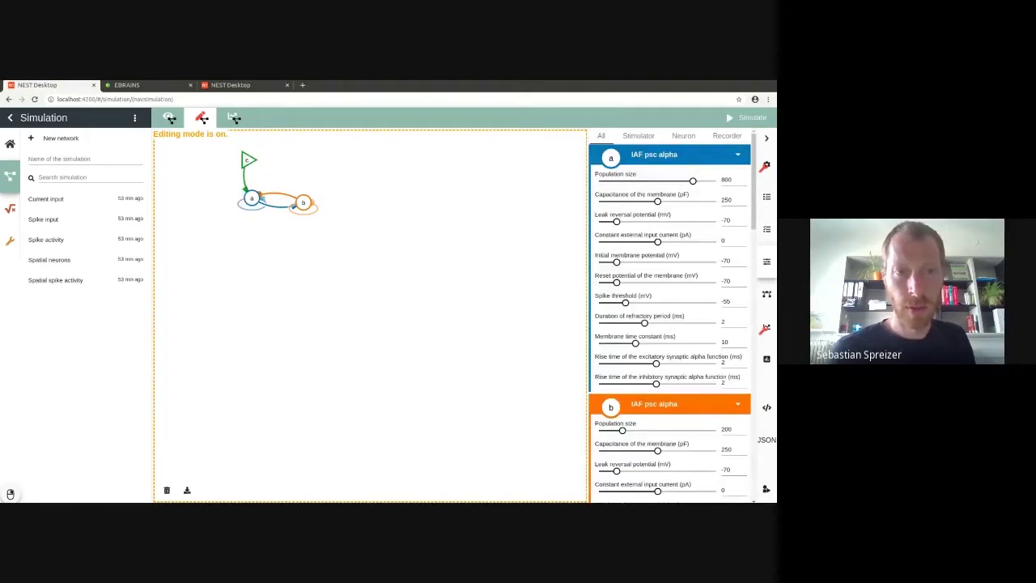
pyautogui.rightClick(310, 170)
pyautogui.click(247, 160)
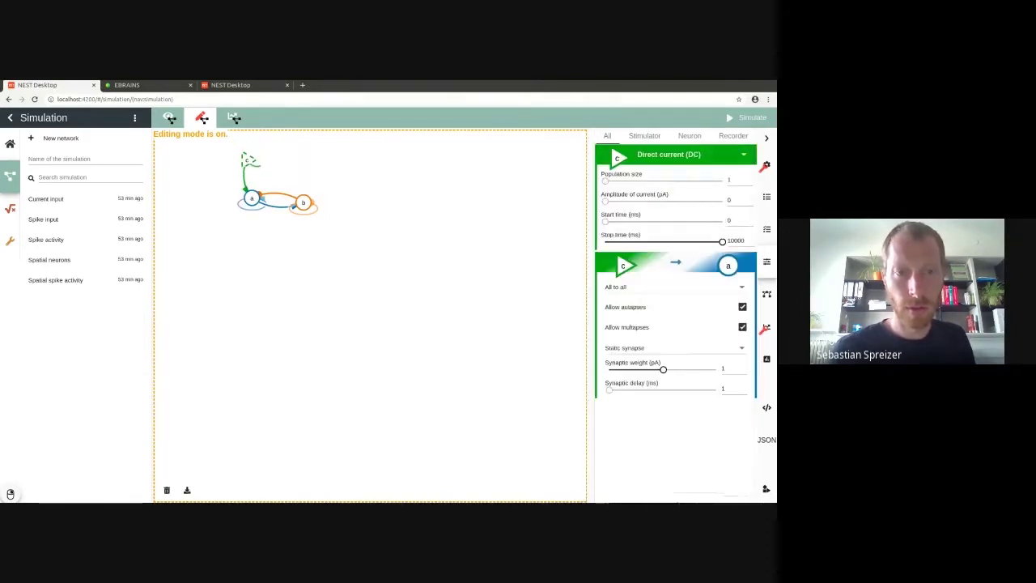
pyautogui.click(304, 202)
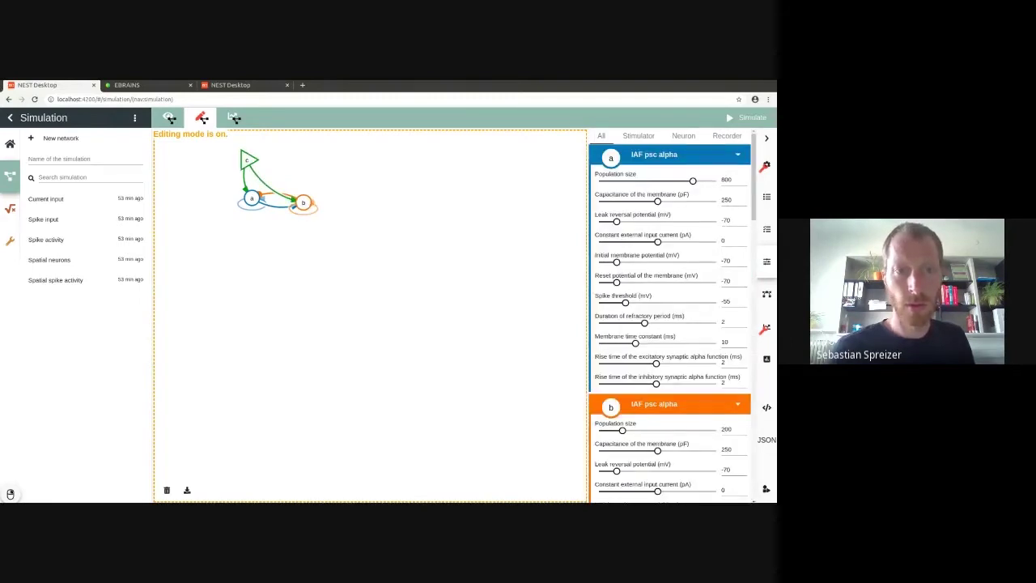
# Rearrange the network graph so stimulator c sits centred above neurons a and b, which are spread further apart
pyautogui.moveTo(247, 160); pyautogui.dragTo(289, 159)
pyautogui.moveTo(252, 198); pyautogui.dragTo(232, 220)
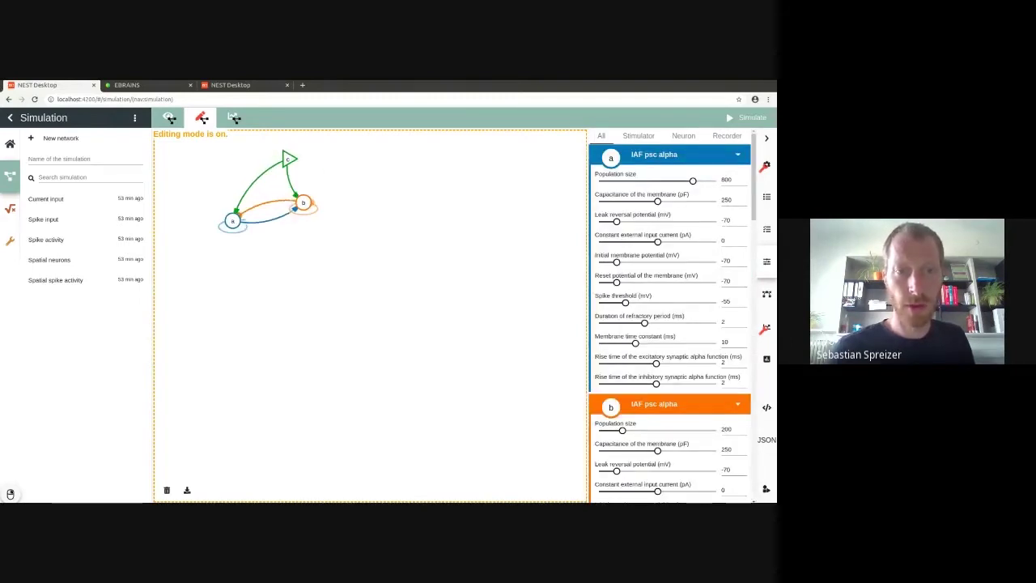
pyautogui.moveTo(303, 202); pyautogui.dragTo(321, 215)
pyautogui.moveTo(232, 220); pyautogui.dragTo(243, 211)
# Change stimulator c to a Poisson generator with a mean firing rate of 65000 Hz
pyautogui.click(288, 160)
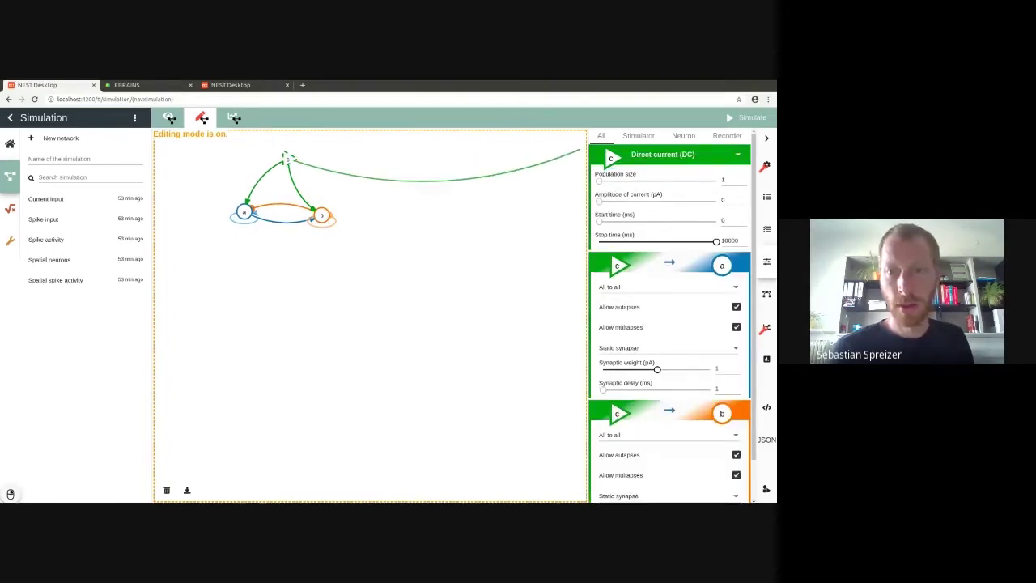
pyautogui.click(685, 156)
pyautogui.click(659, 197)
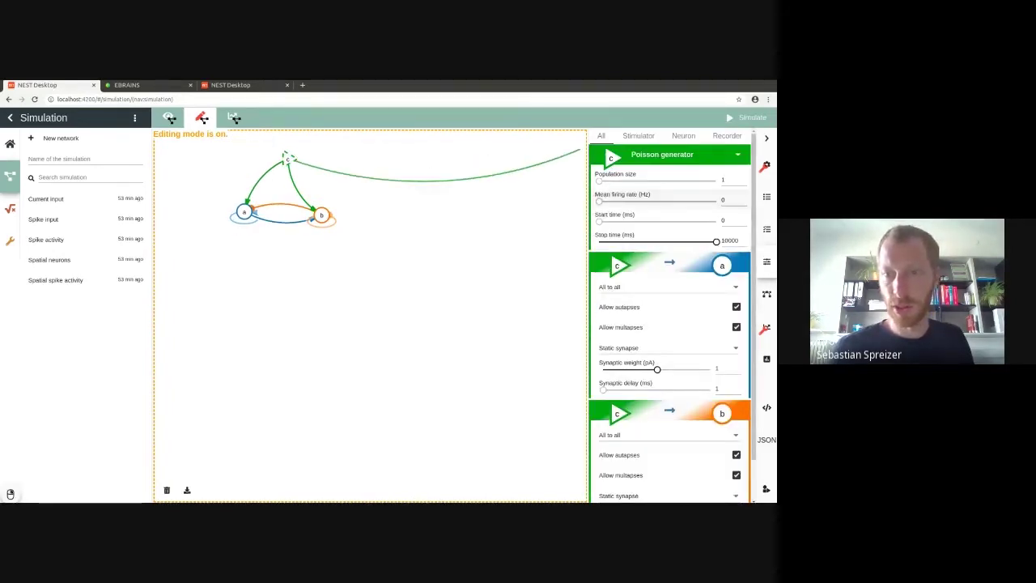
pyautogui.write('65000')
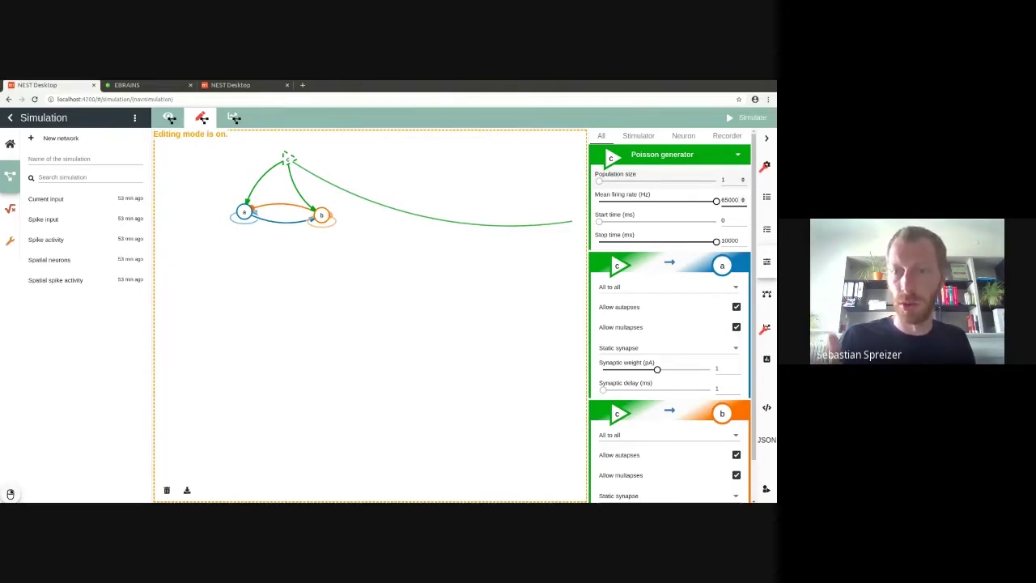
# Try generator population sizes of 10 at 6500 Hz and 100 at 650 Hz, and restore 1 at 65000 Hz
pyautogui.press('BackSpace')
pyautogui.click(728, 180)
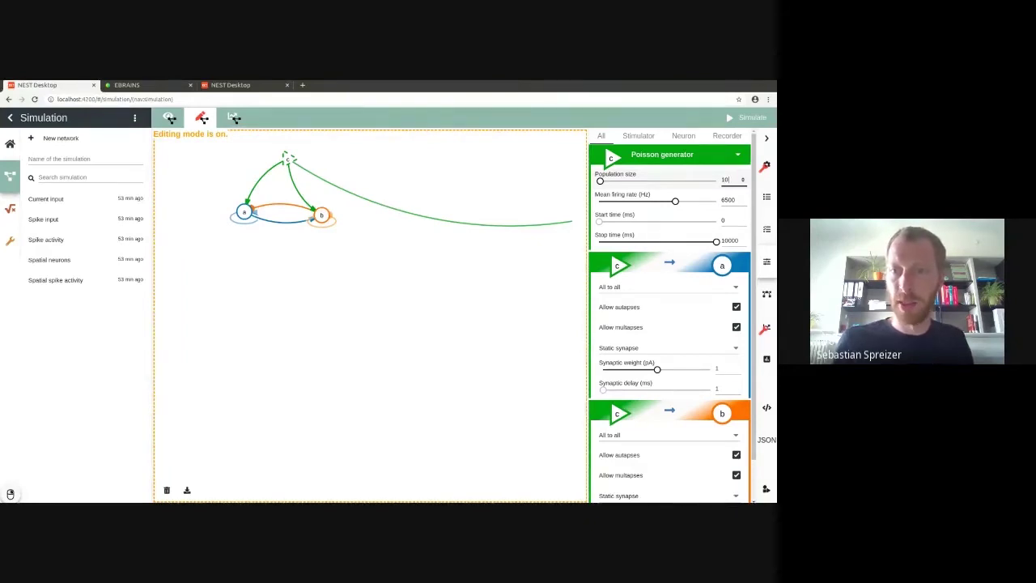
pyautogui.click(733, 199)
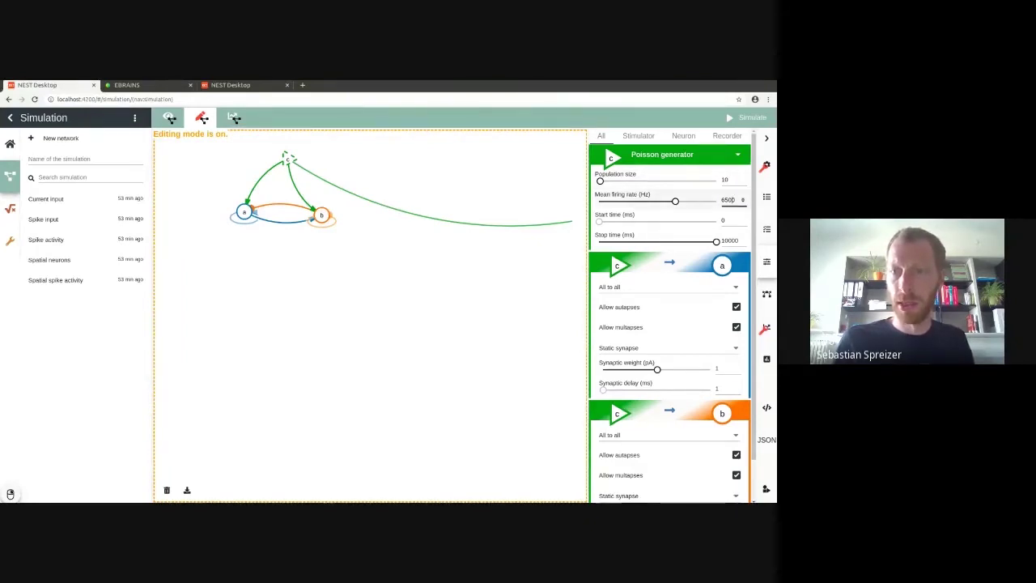
pyautogui.press('BackSpace')
pyautogui.click(732, 180)
pyautogui.write('0')
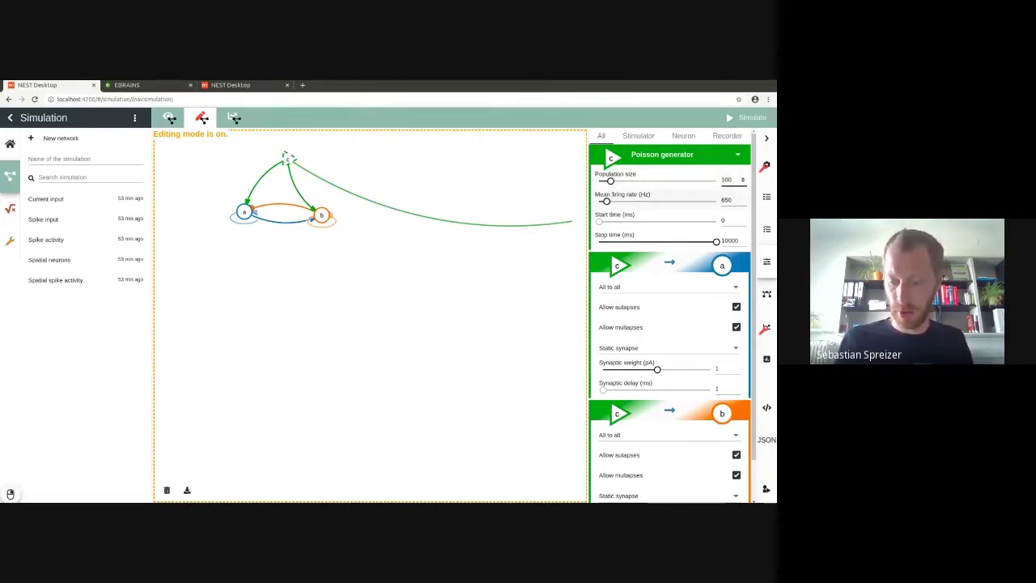
pyautogui.click(733, 199)
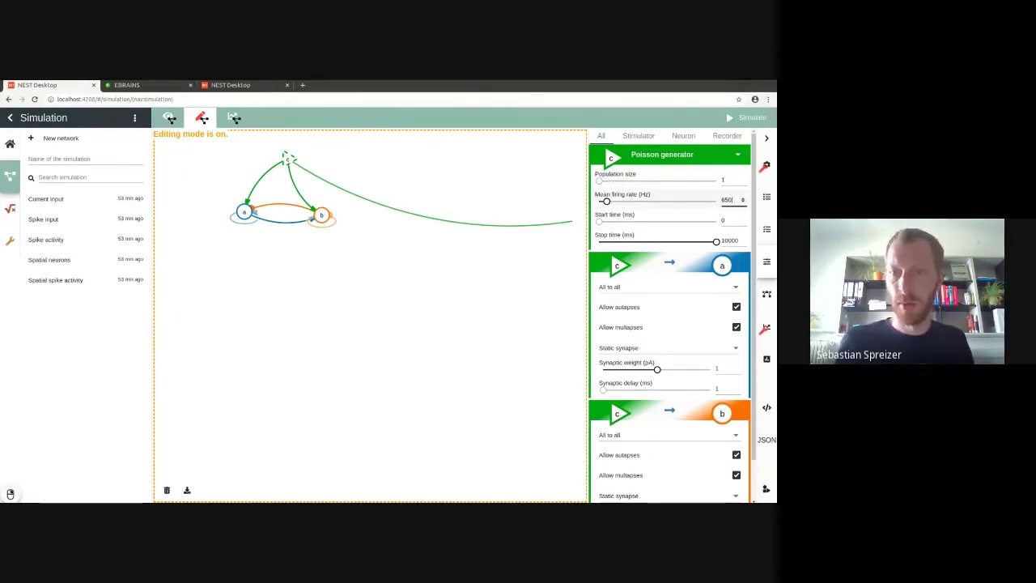
pyautogui.write('00')
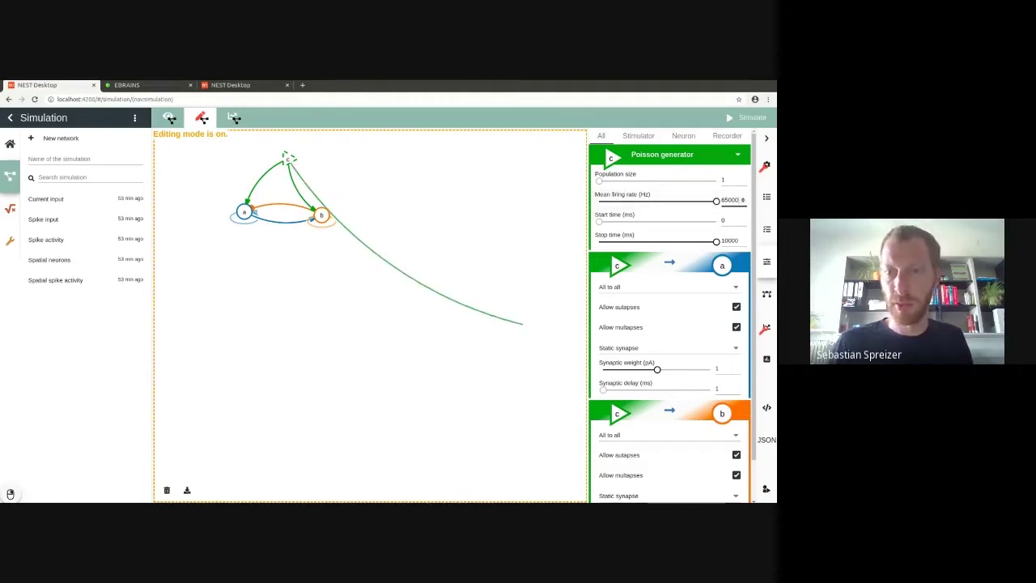
# Add a recorder below each neuron population and connect recorder d to a and recorder e to b
pyautogui.click(413, 174)
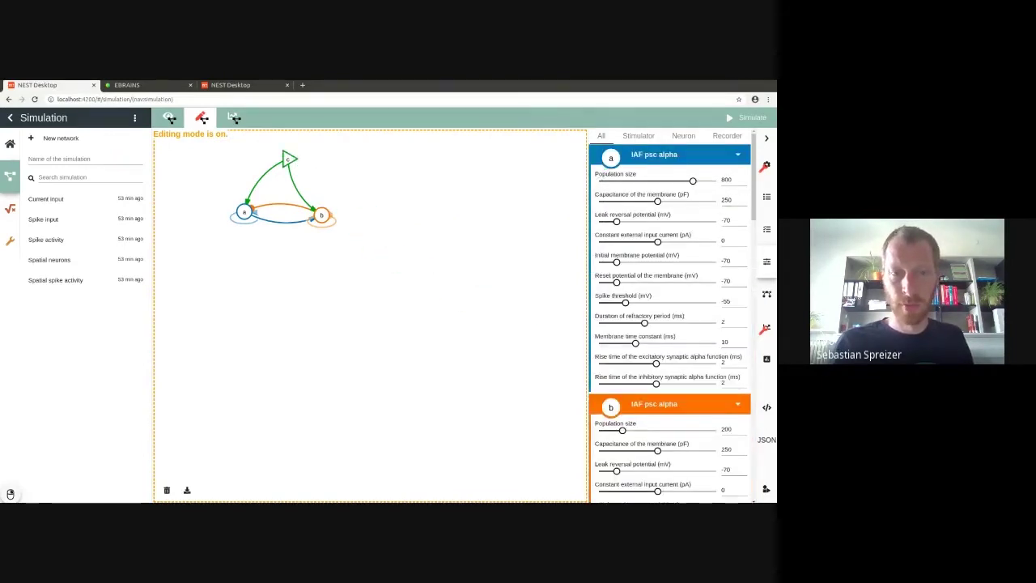
pyautogui.click(237, 251)
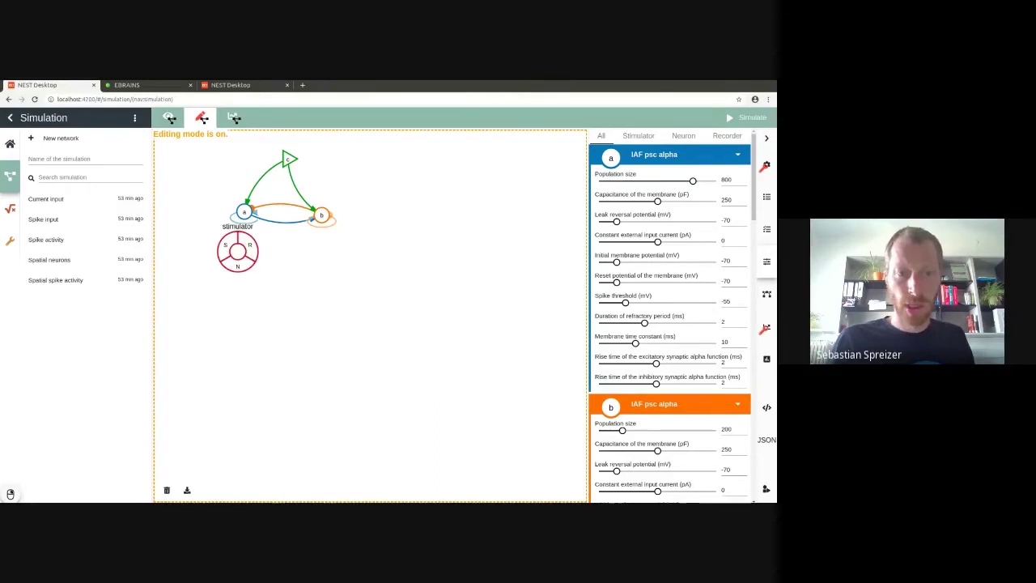
pyautogui.click(250, 245)
pyautogui.rightClick(328, 254)
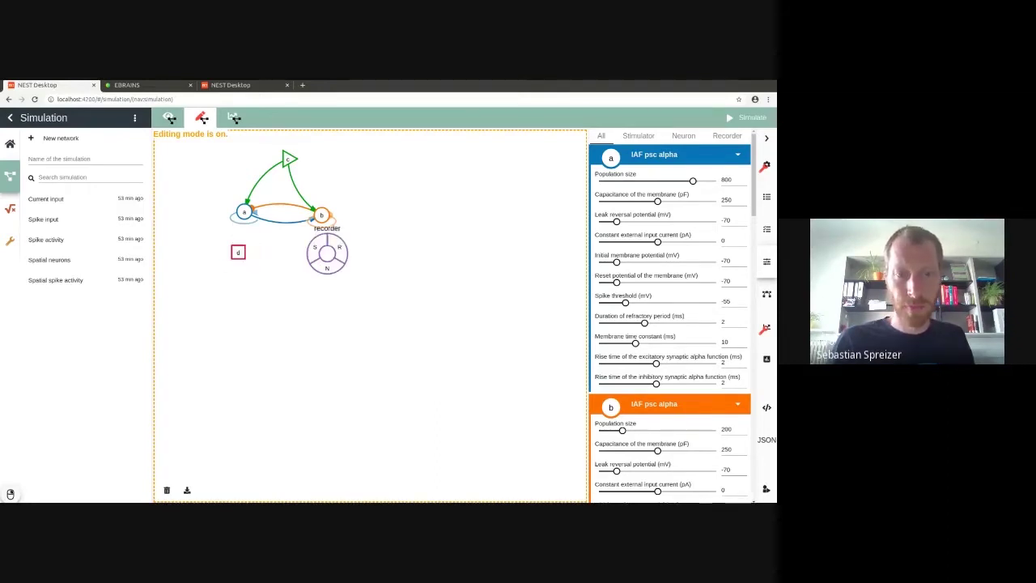
pyautogui.click(340, 248)
pyautogui.click(238, 253)
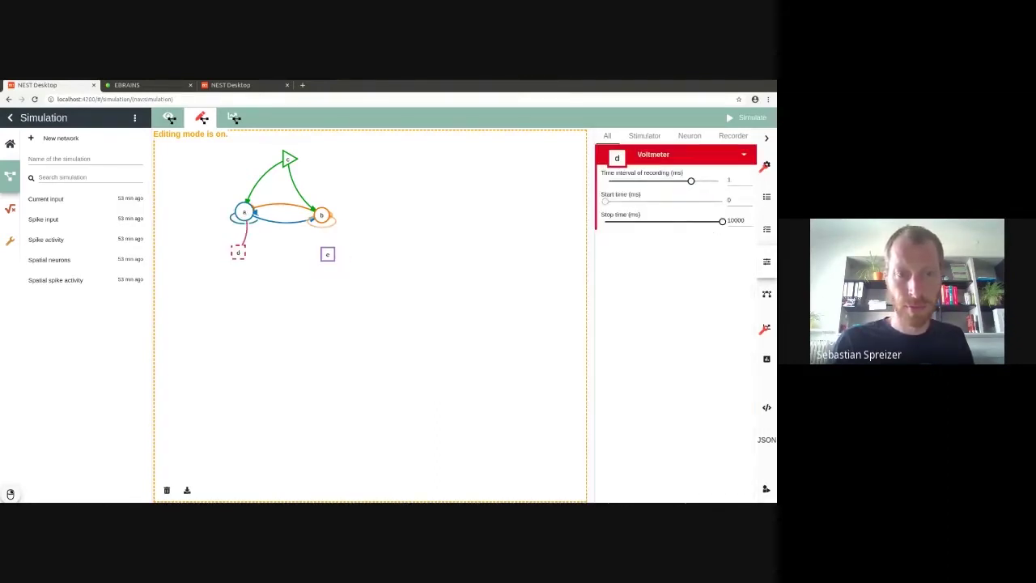
pyautogui.click(244, 212)
pyautogui.click(327, 254)
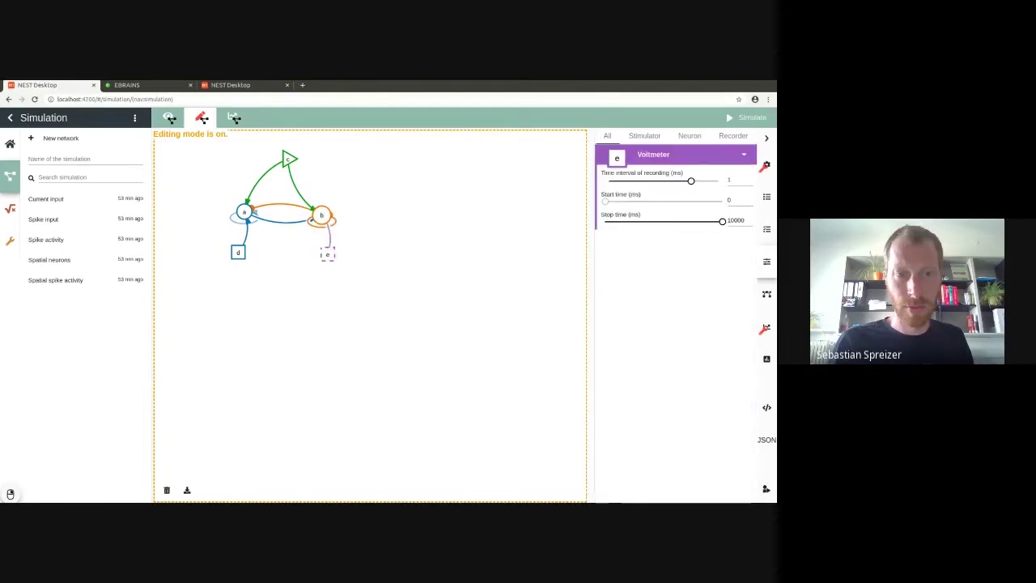
pyautogui.click(322, 214)
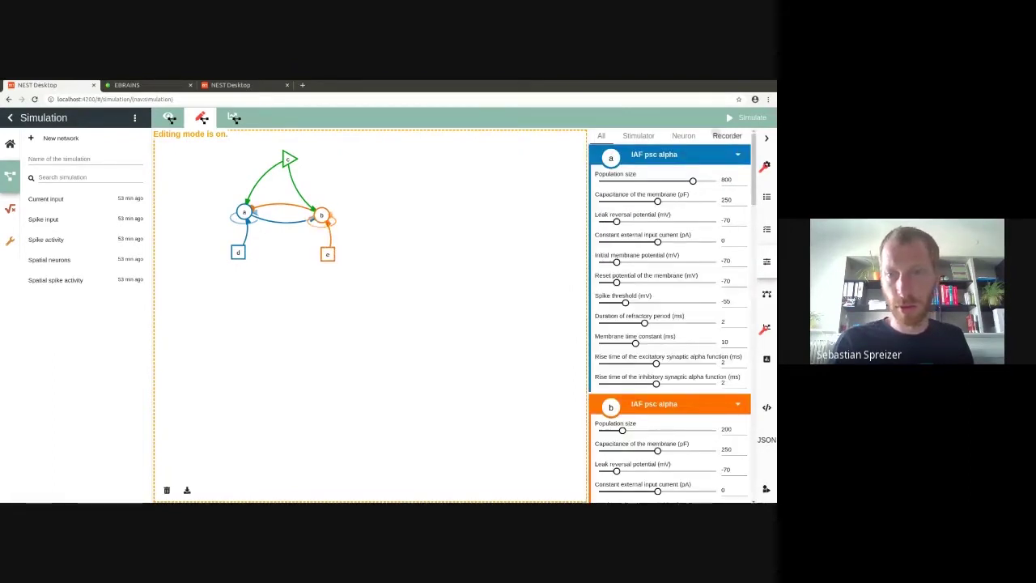
# Show only the recorders' parameters and change both d and e to Spike detector
pyautogui.click(733, 135)
pyautogui.click(697, 154)
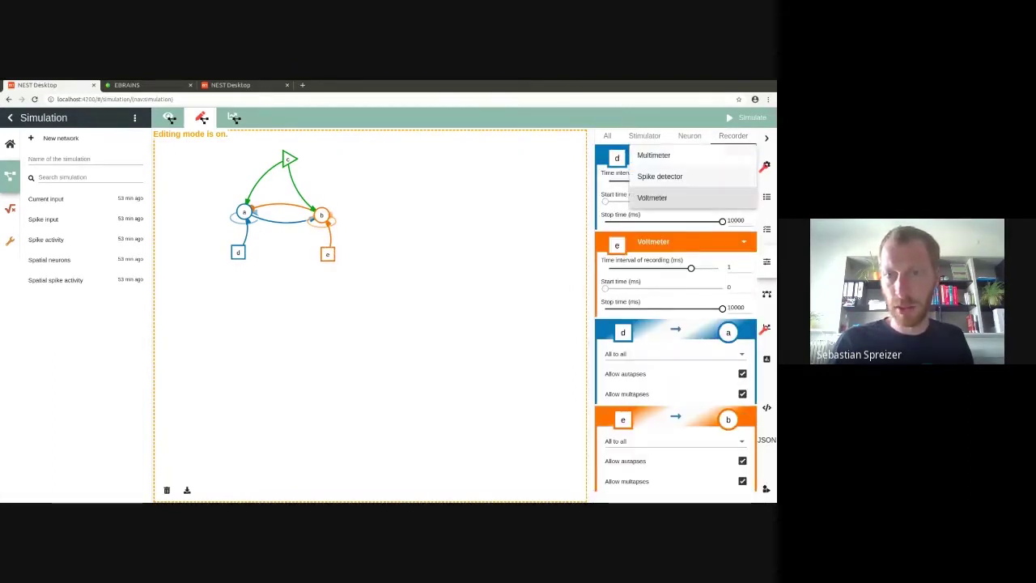
pyautogui.click(688, 175)
pyautogui.click(653, 221)
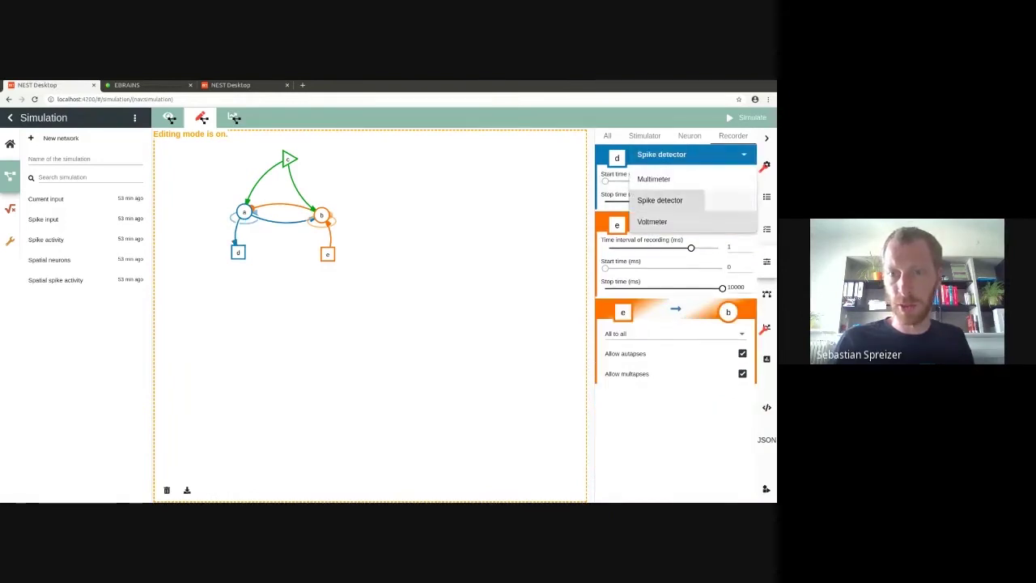
pyautogui.click(659, 199)
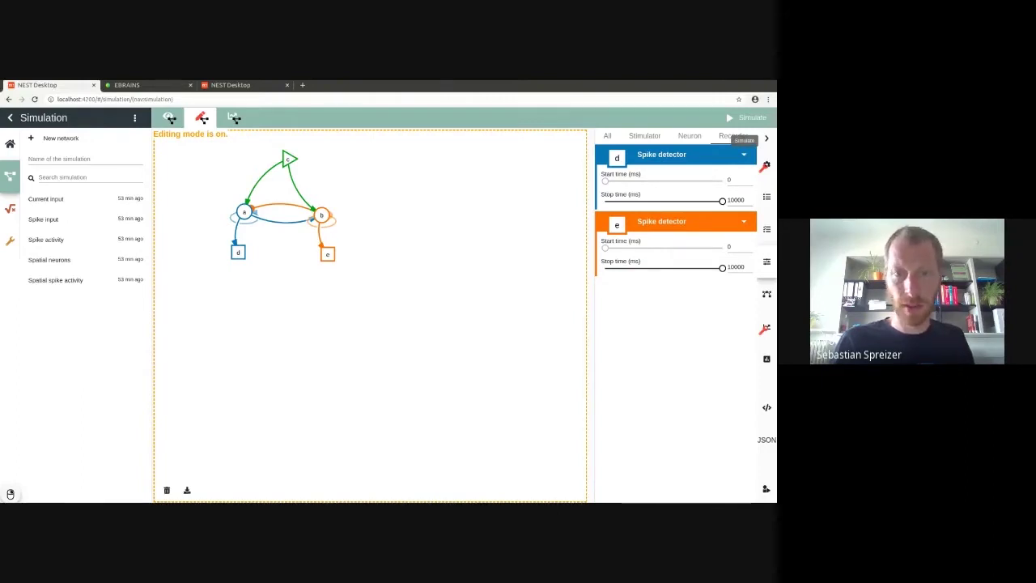
# Try to simulate the unsaved network, and return to network editing
pyautogui.click(741, 118)
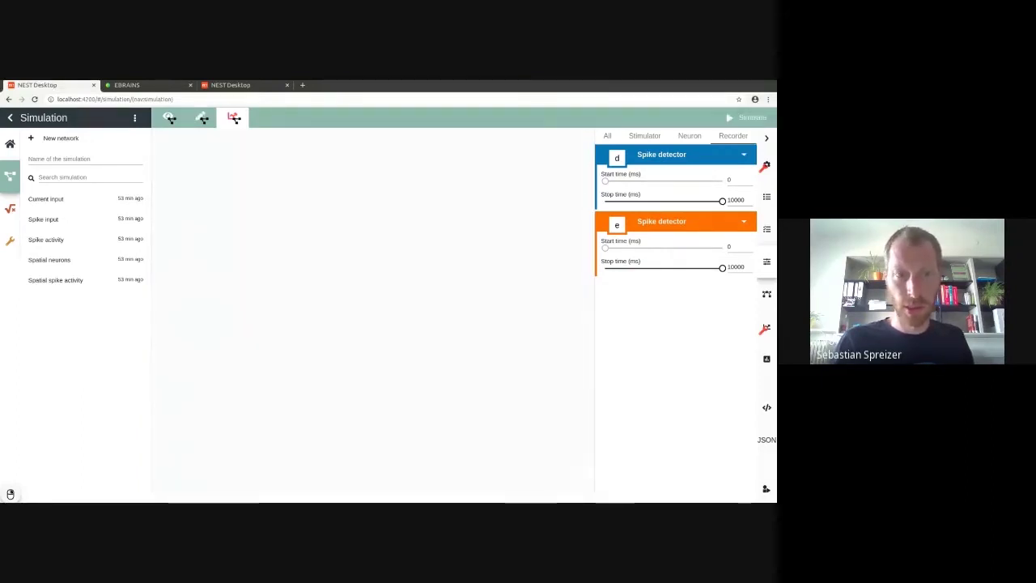
pyautogui.click(745, 118)
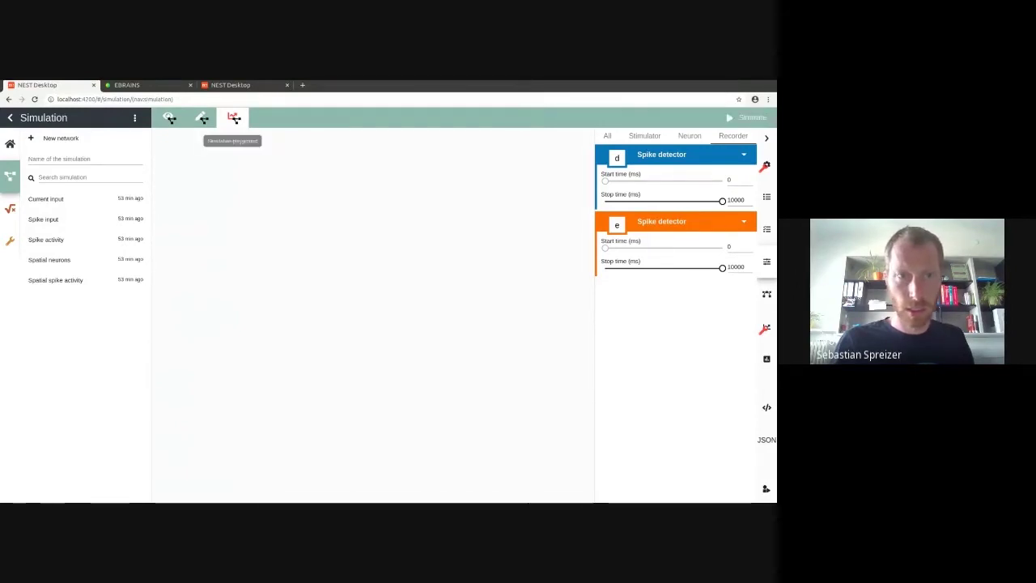
pyautogui.click(202, 118)
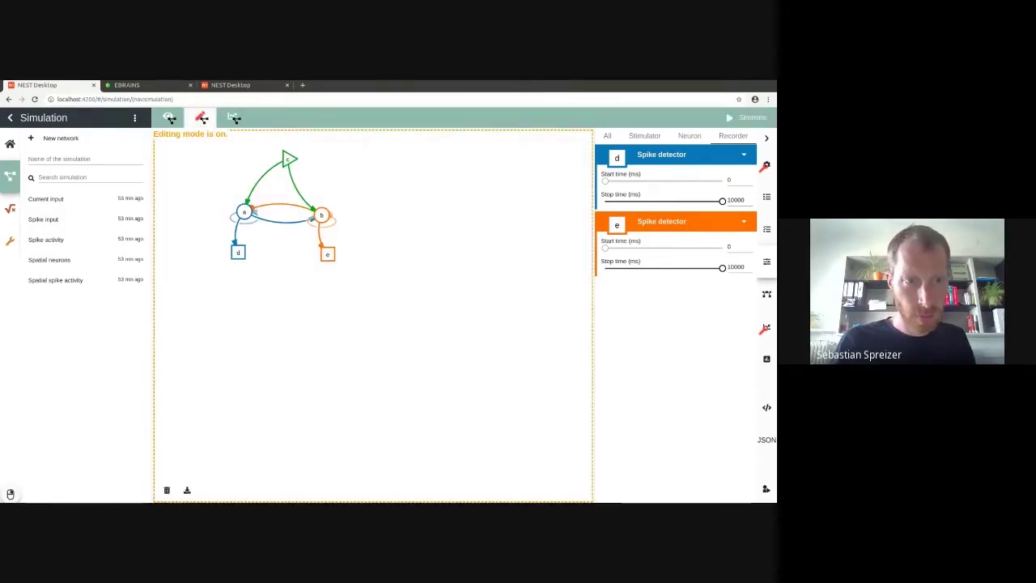
# Name the simulation "Brunel network" and save it
pyautogui.click(85, 160)
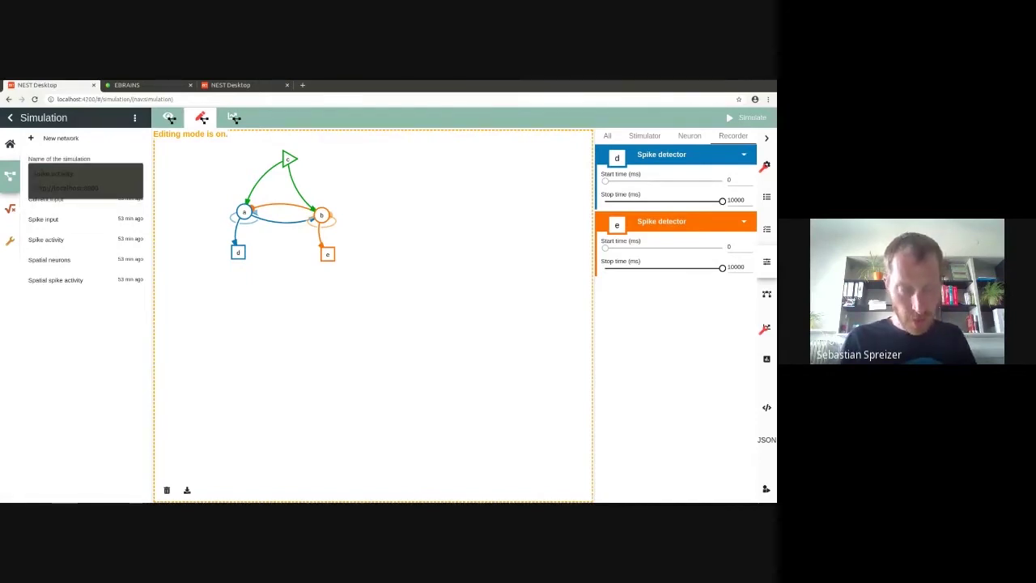
pyautogui.write('Brunel net')
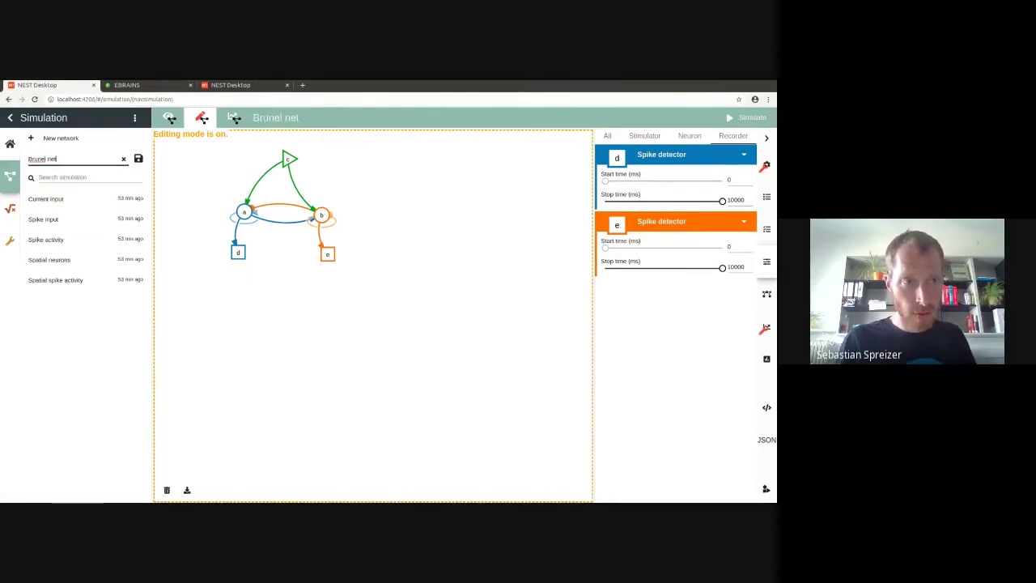
pyautogui.write('work')
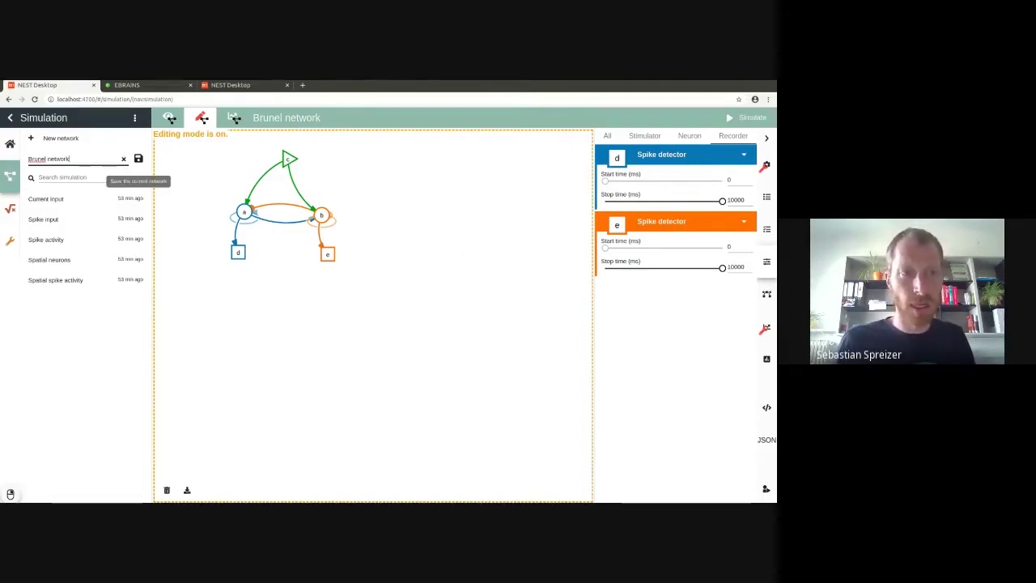
pyautogui.click(138, 158)
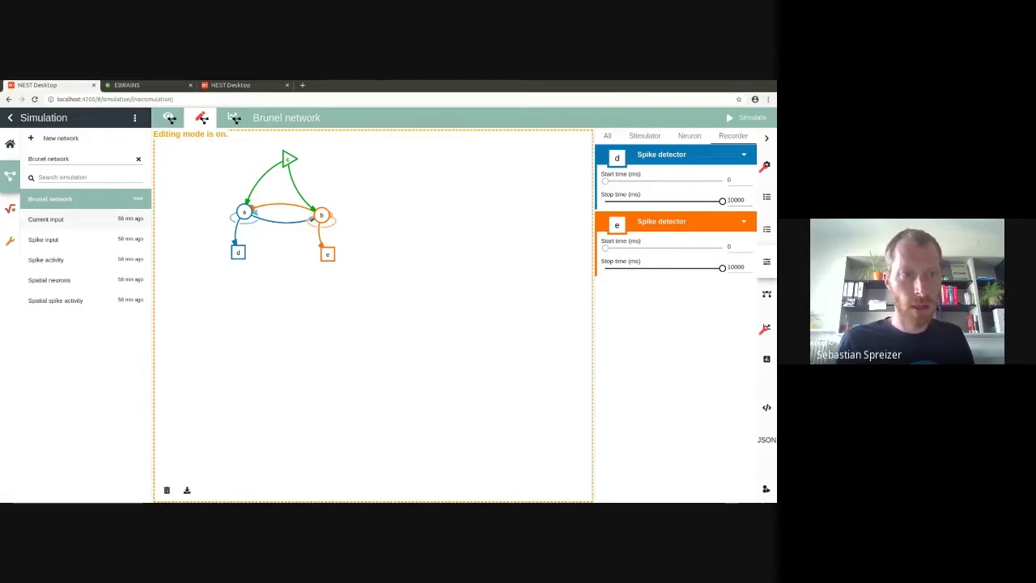
# Switch to the Current input simulation, reopen the saved Brunel network and simulate it
pyautogui.click(72, 219)
pyautogui.click(72, 199)
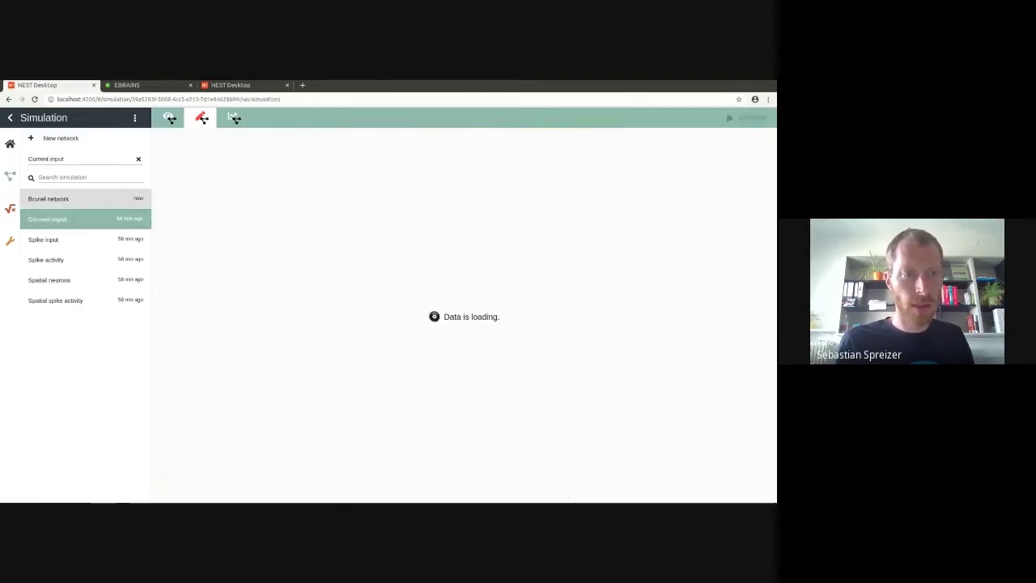
pyautogui.click(48, 198)
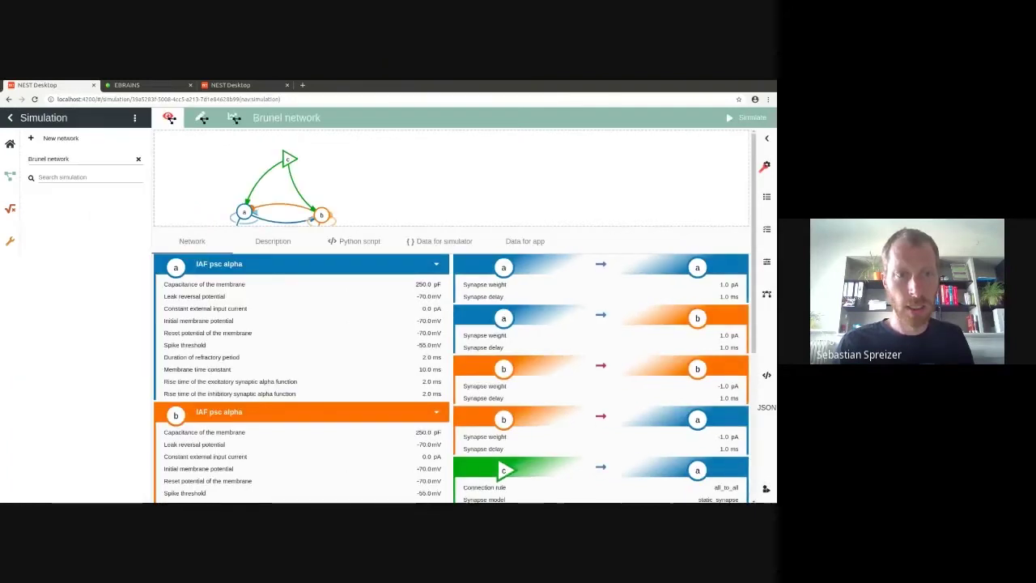
pyautogui.click(740, 118)
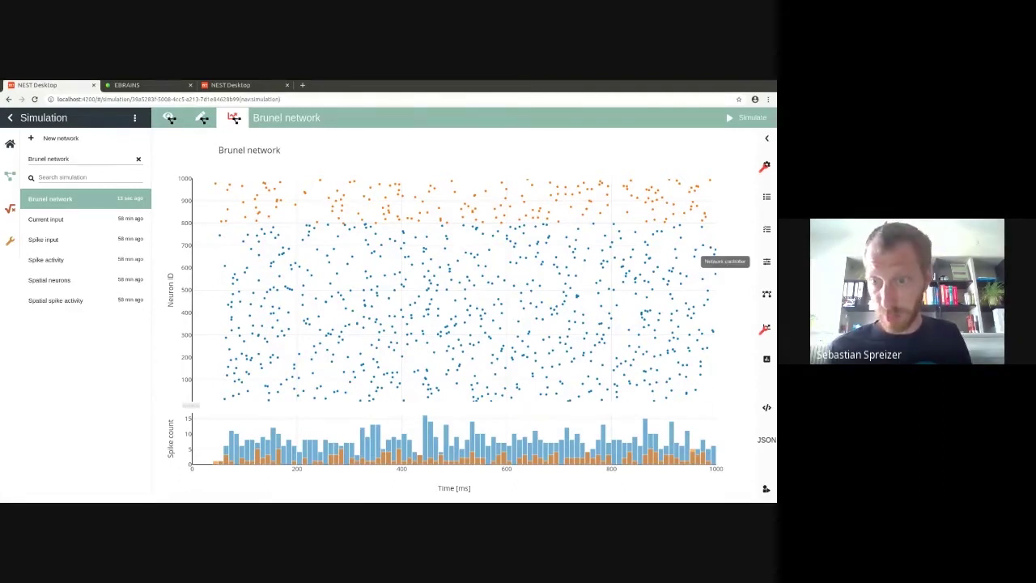
# Show the network parameters and lower the display level of neurons a and b to show only their population size
pyautogui.click(766, 262)
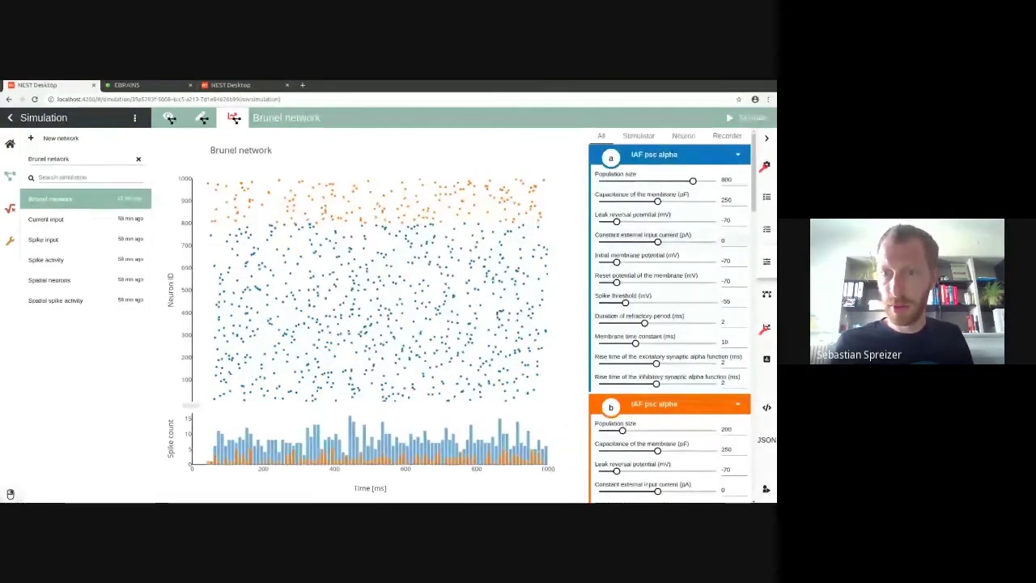
pyautogui.click(737, 154)
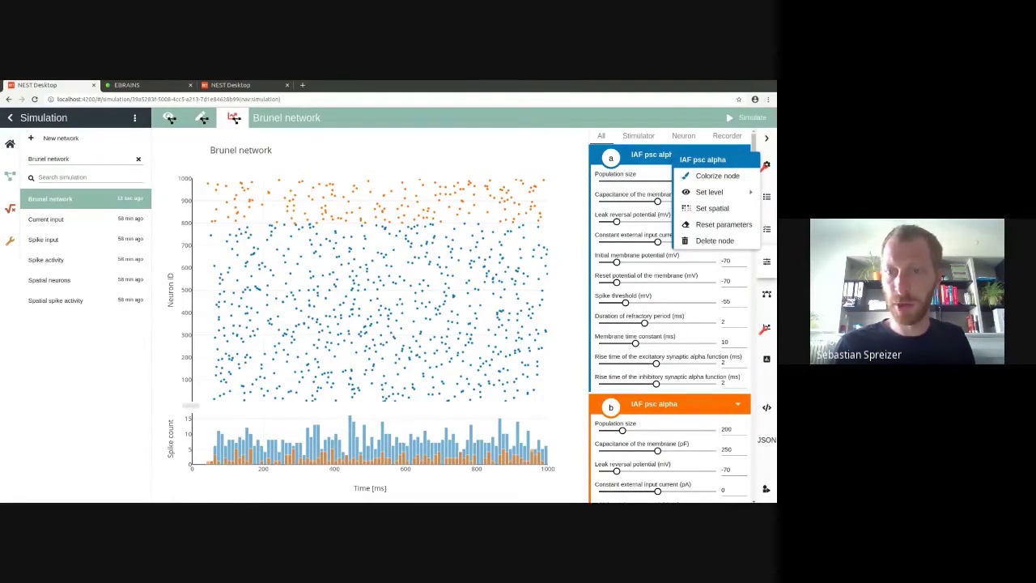
pyautogui.moveTo(718, 192)
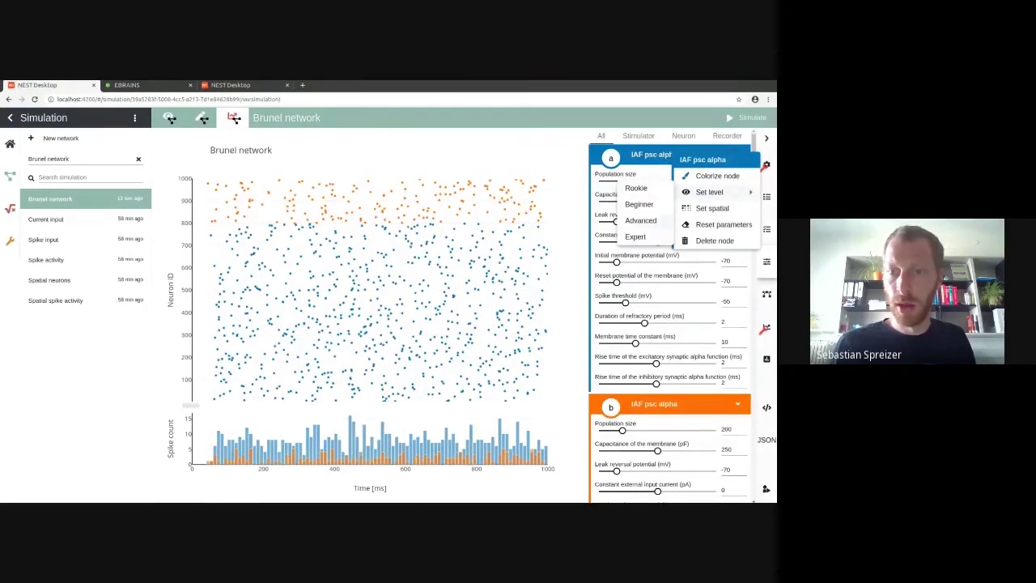
pyautogui.click(638, 204)
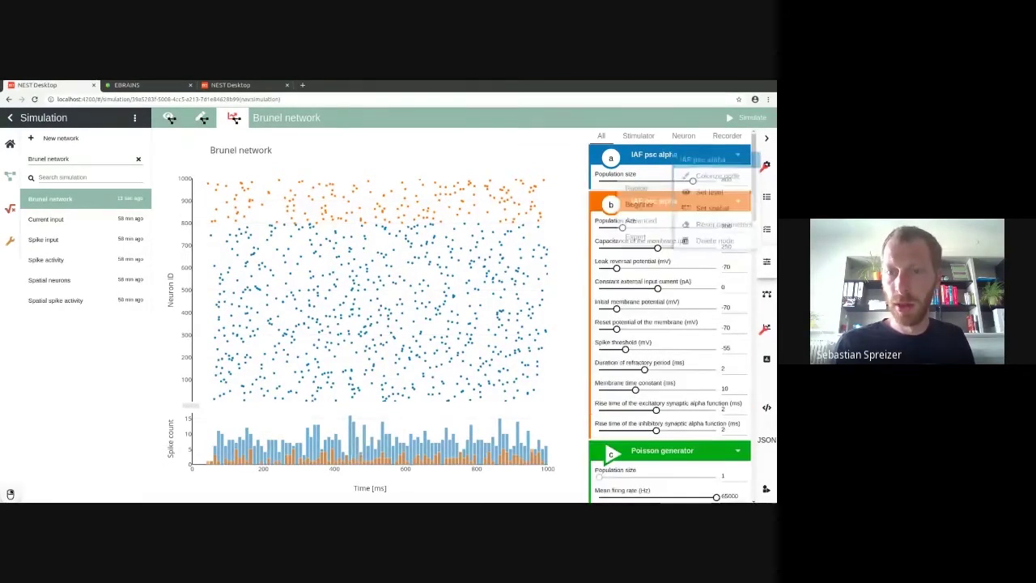
pyautogui.rightClick(648, 204)
pyautogui.moveTo(680, 244)
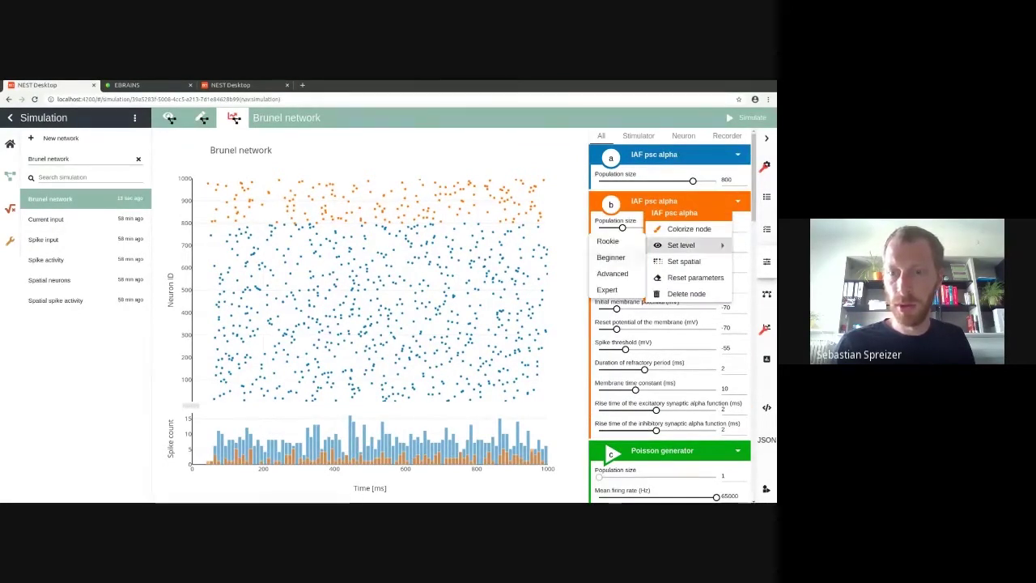
pyautogui.click(611, 241)
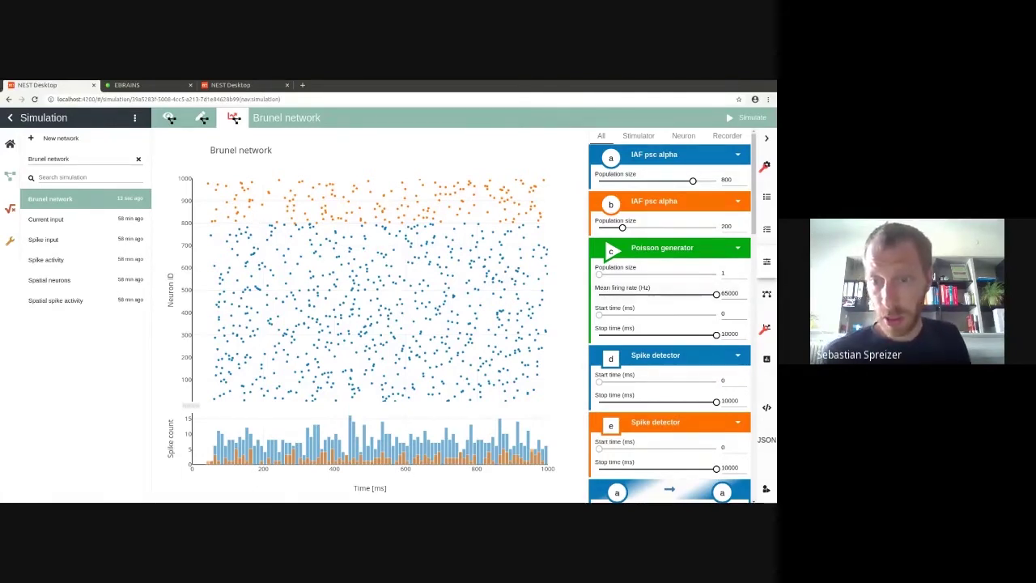
# Return to network editing, add a new stimulator beside c and connect it to neuron b
pyautogui.click(202, 118)
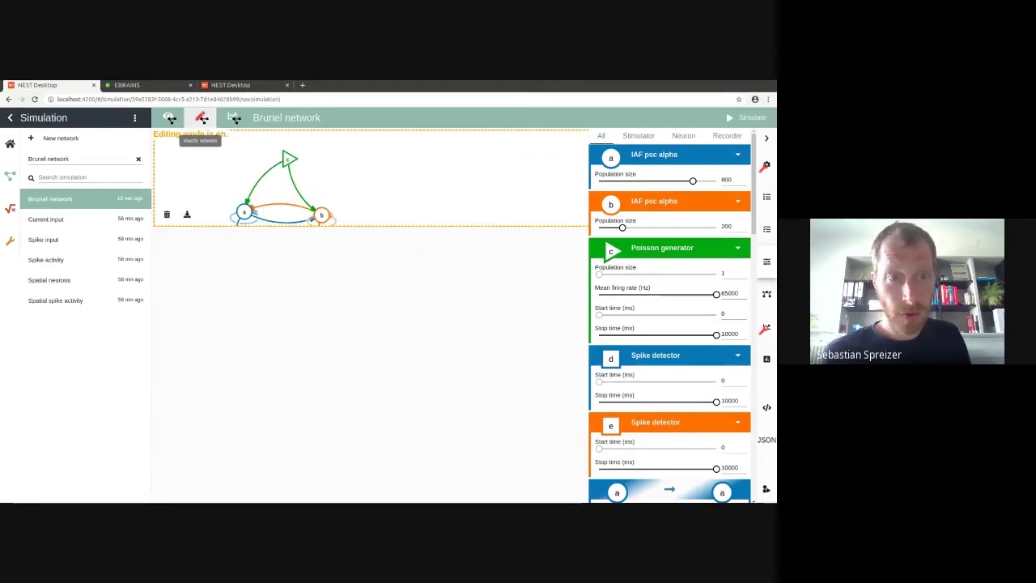
pyautogui.click(332, 172)
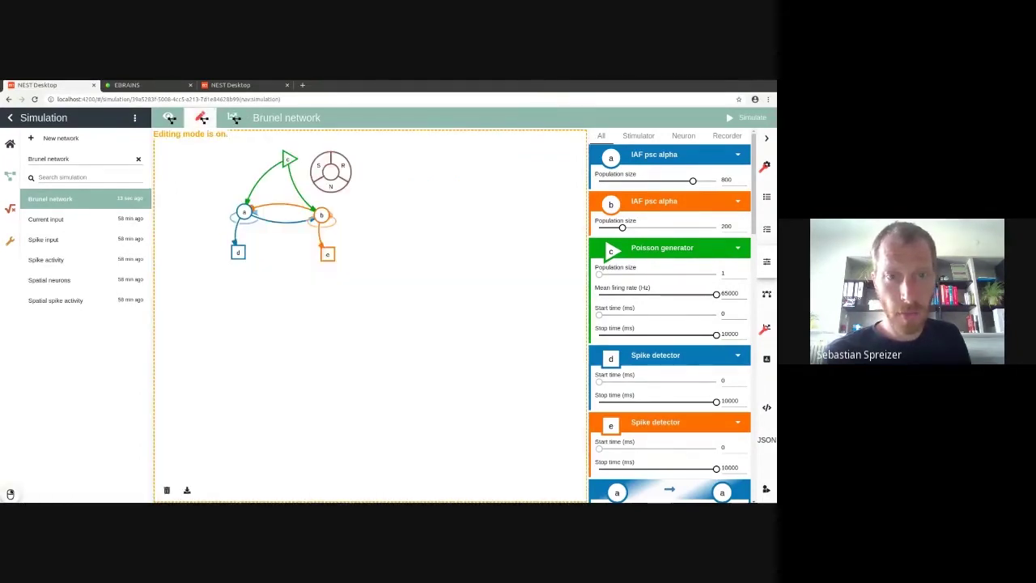
pyautogui.click(332, 160)
pyautogui.click(333, 173)
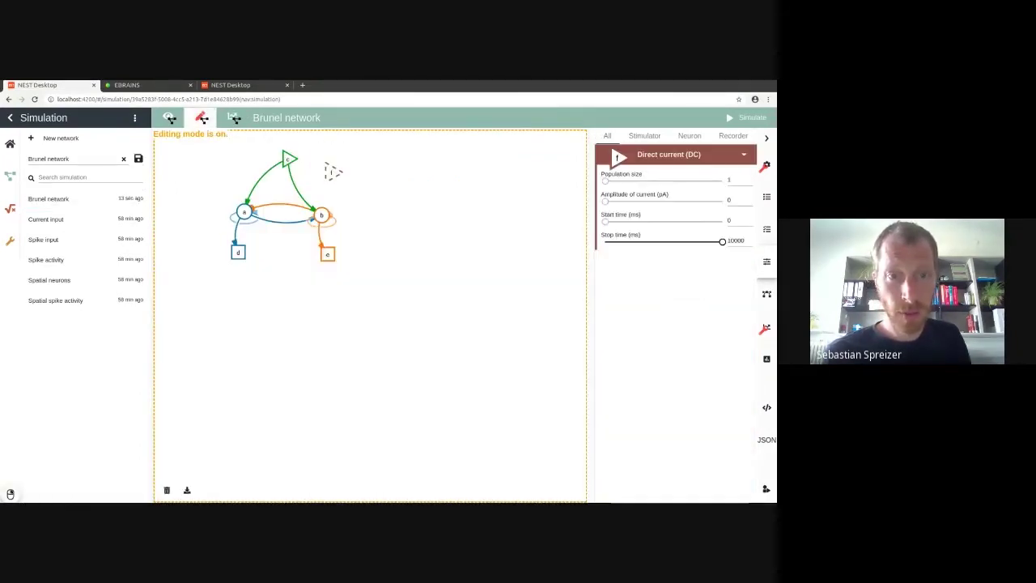
pyautogui.click(322, 216)
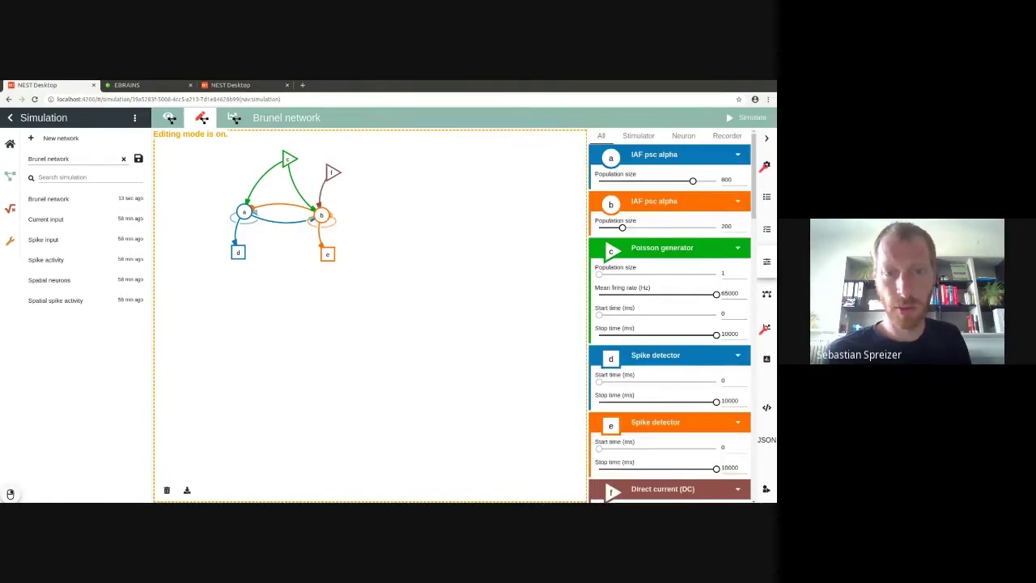
# Change stimulator f to a Poisson generator with a mean firing rate of 1000 Hz, start time 300 ms and stop time 700 ms
pyautogui.click(663, 489)
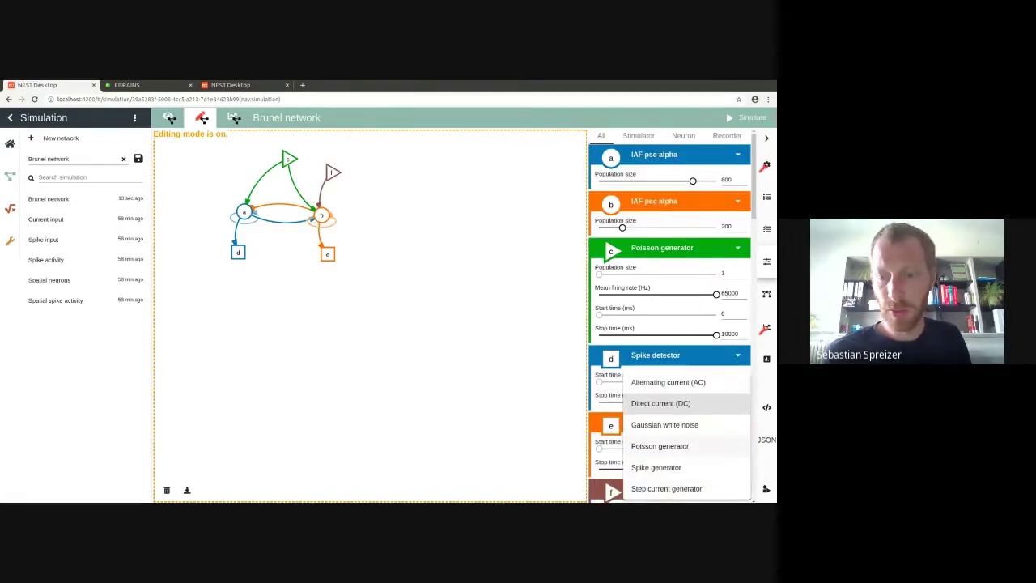
pyautogui.click(660, 446)
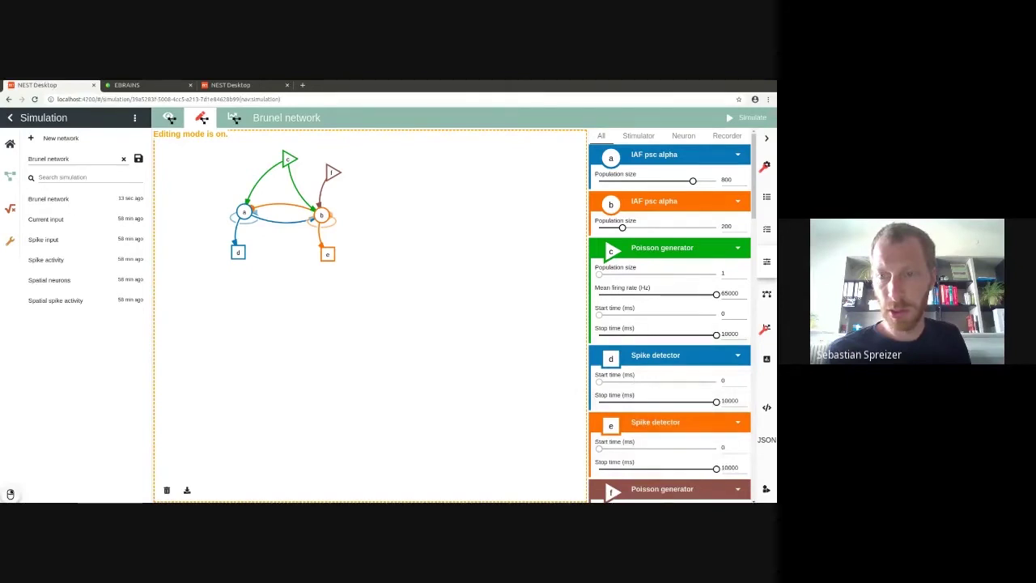
pyautogui.scroll(-3, 669, 315)
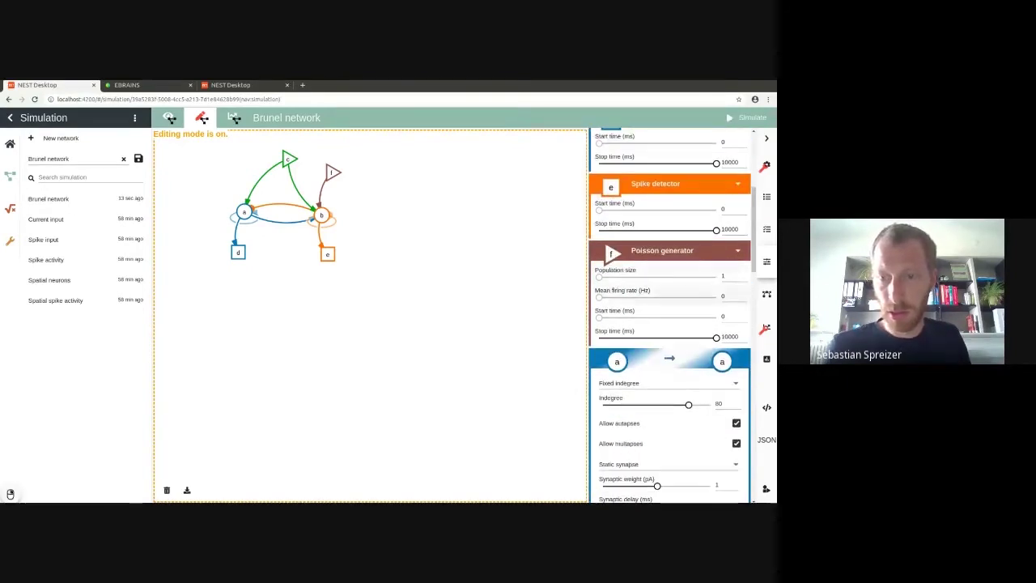
pyautogui.write('1000')
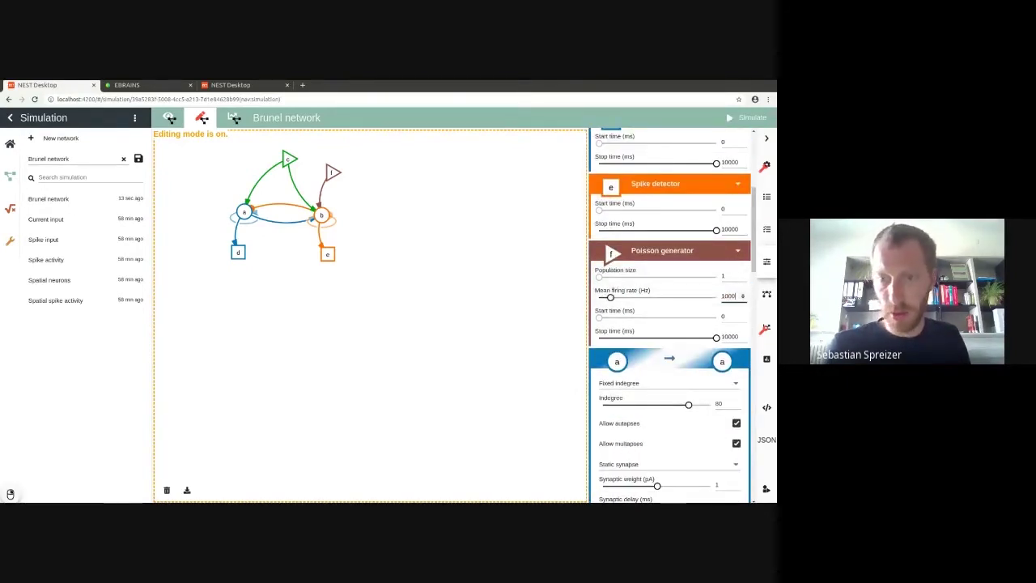
pyautogui.press('Tab')
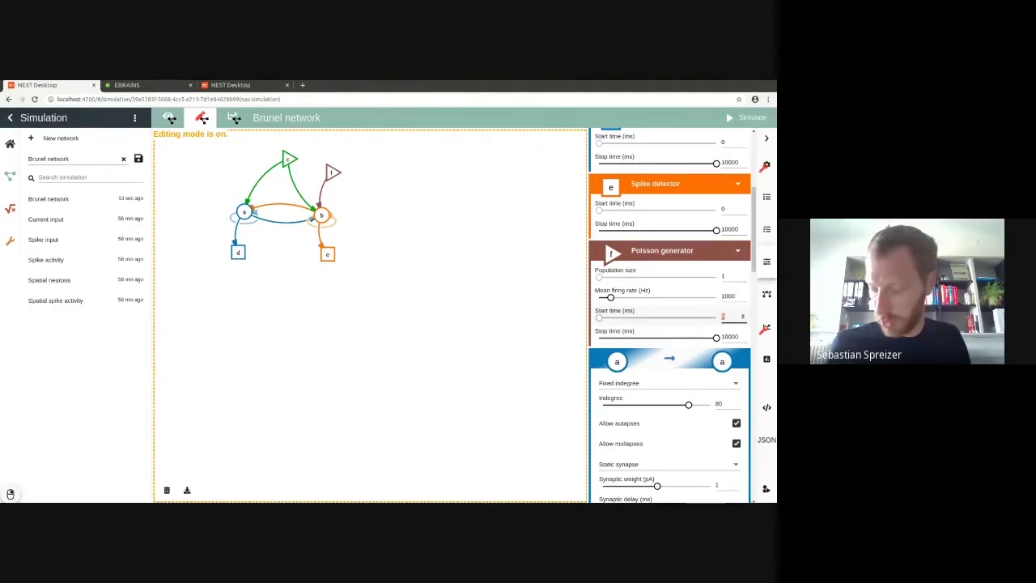
pyautogui.write('300')
pyautogui.press('Tab')
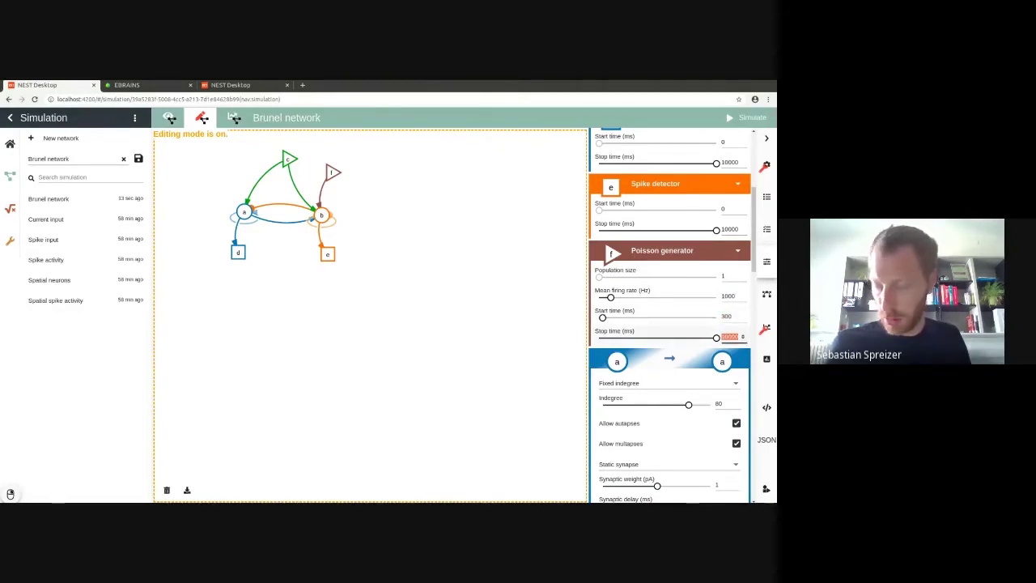
pyautogui.write('700')
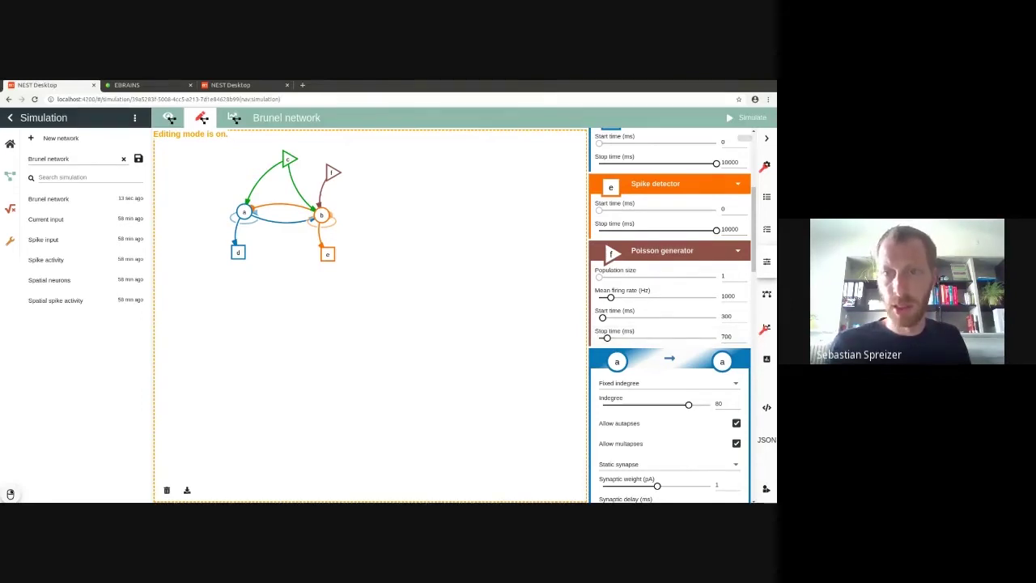
# Simulate the network, zoom the plots into about 290 to 730 ms, and restore the full time range
pyautogui.click(745, 118)
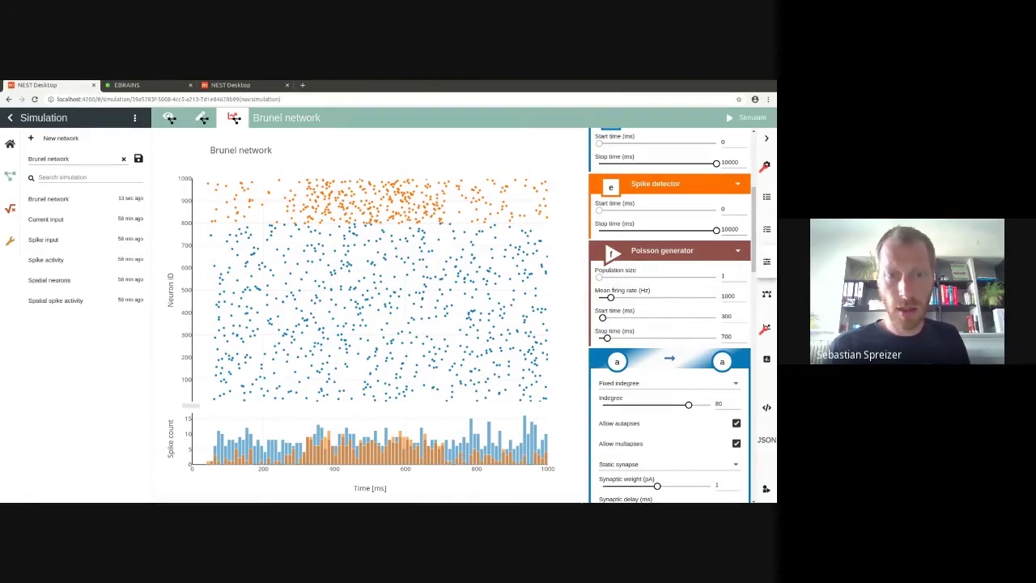
pyautogui.moveTo(296, 447); pyautogui.dragTo(450, 447)
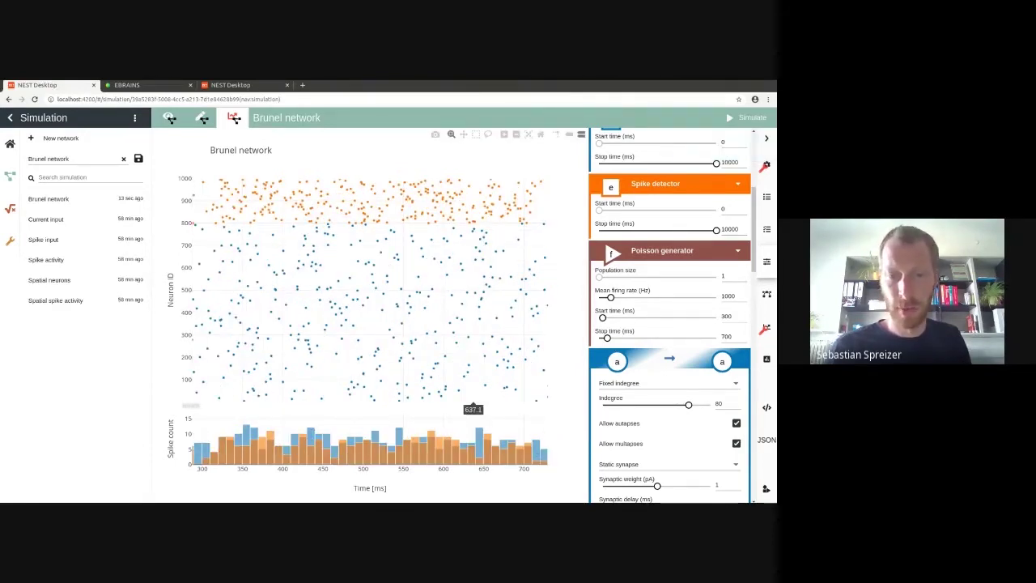
pyautogui.doubleClick(416, 419)
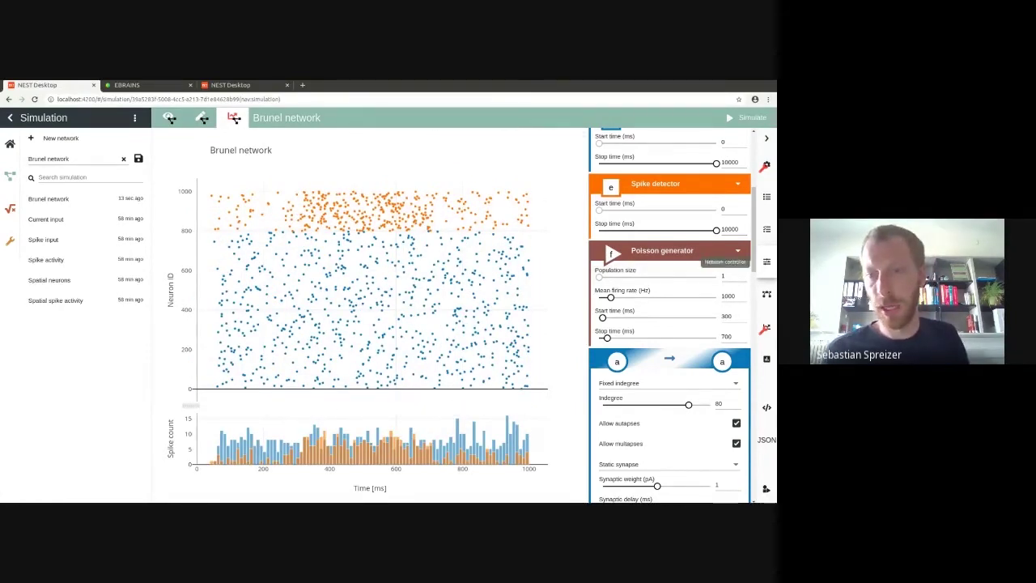
# Set the synaptic weight of the f to b connection to -1 pA and simulate again
pyautogui.scroll(-5, 713, 267)
pyautogui.scroll(-5, 672, 316)
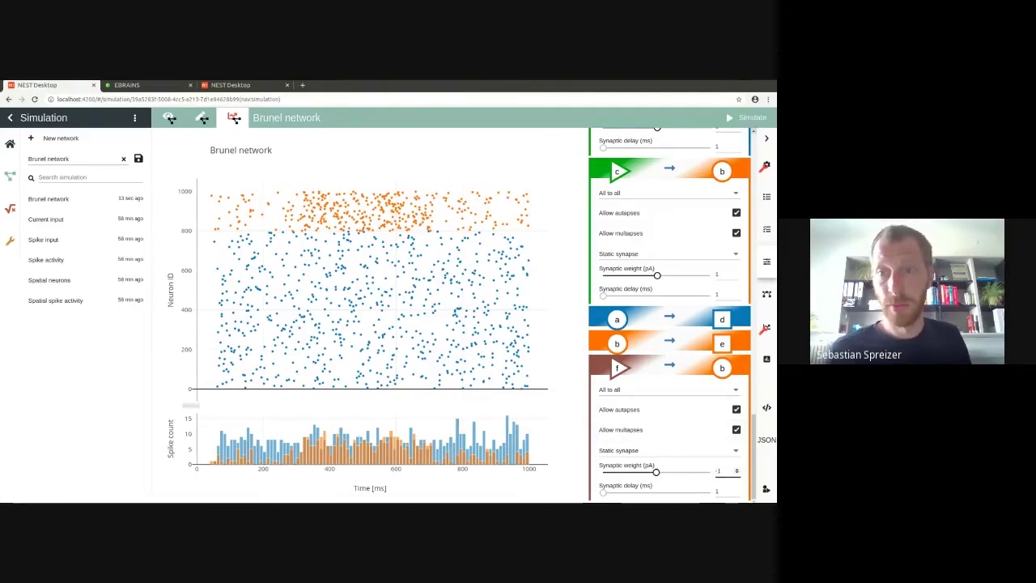
pyautogui.click(746, 118)
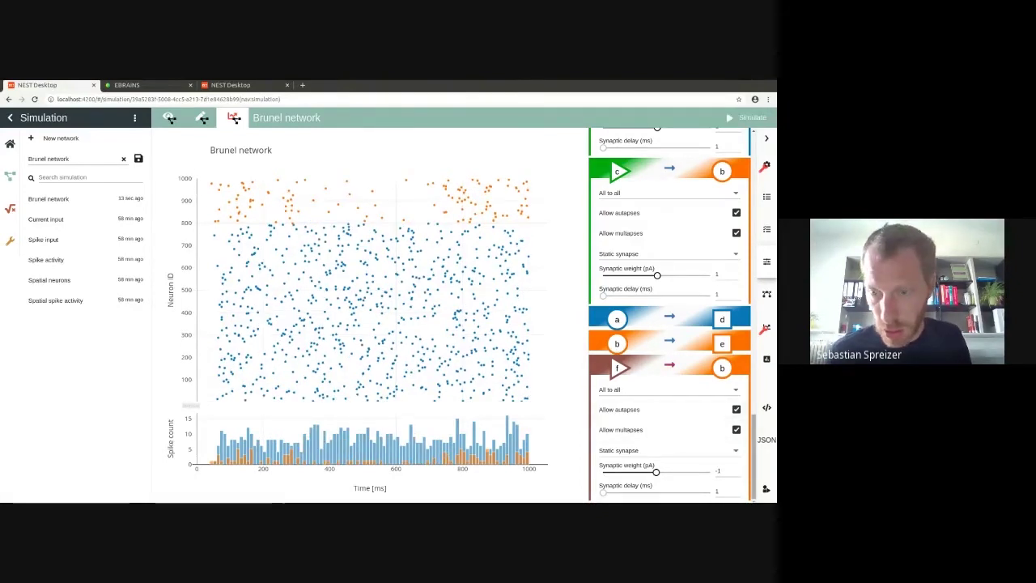
# Set the synaptic weights of the a to a and a to b connections to 5 pA
pyautogui.scroll(1, 669, 315)
pyautogui.scroll(2, 670, 316)
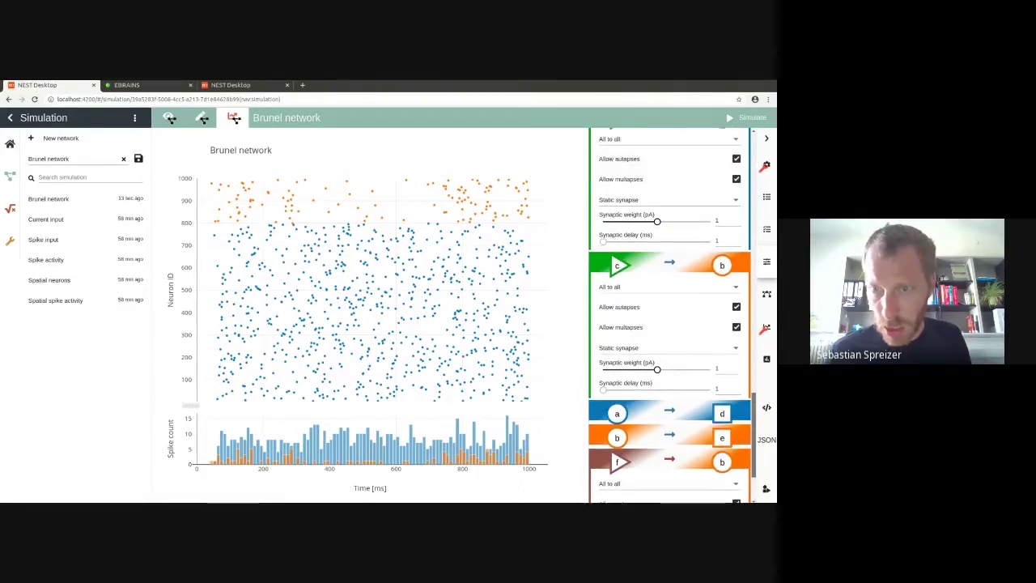
pyautogui.scroll(6, 670, 316)
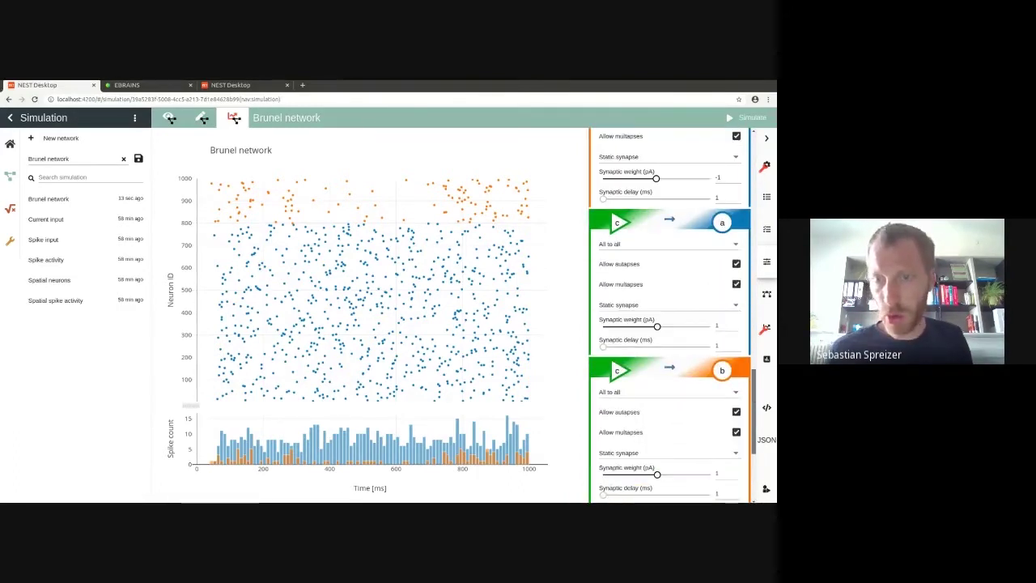
pyautogui.scroll(4, 670, 316)
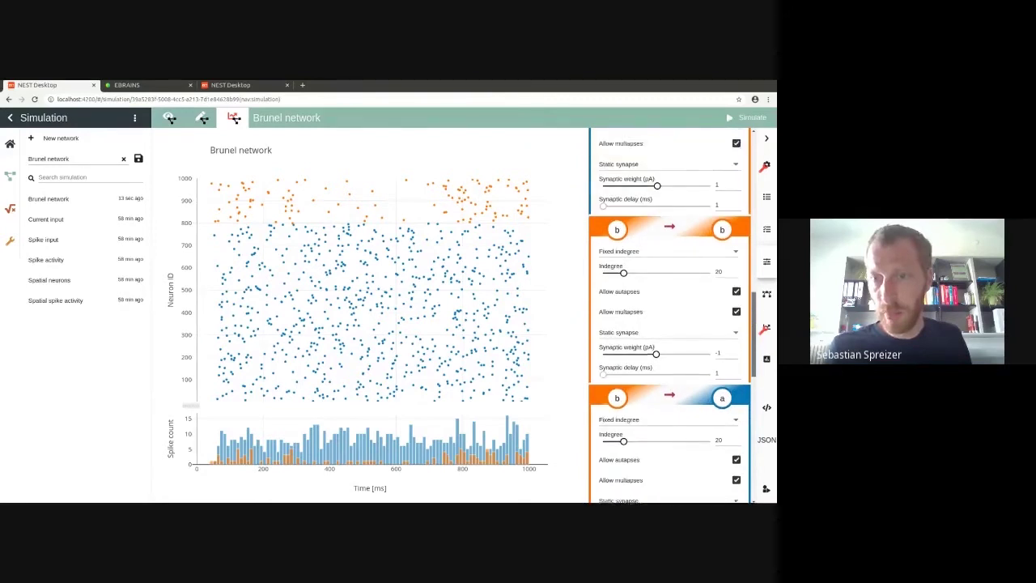
pyautogui.scroll(-3, 669, 323)
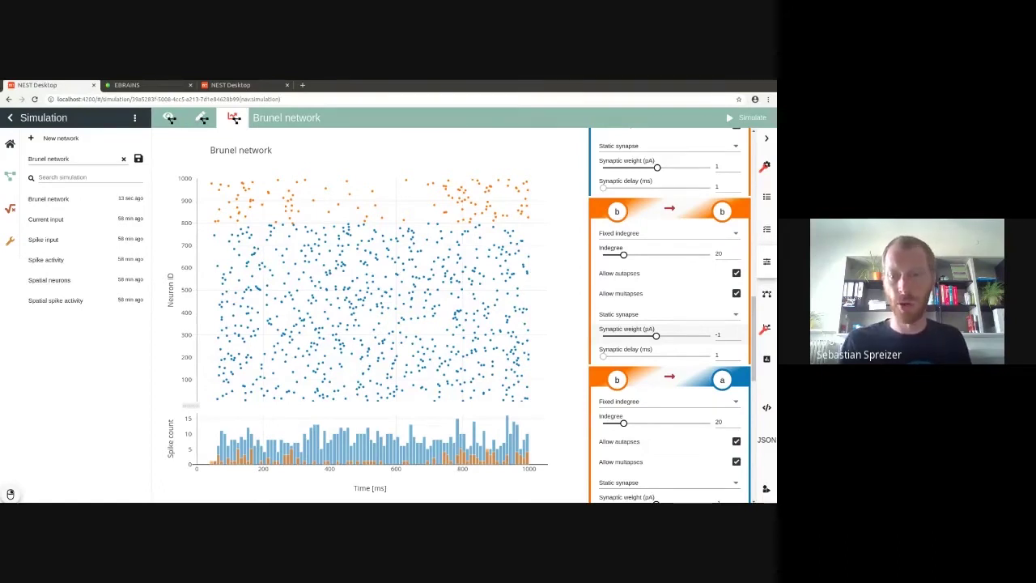
pyautogui.scroll(1, 669, 316)
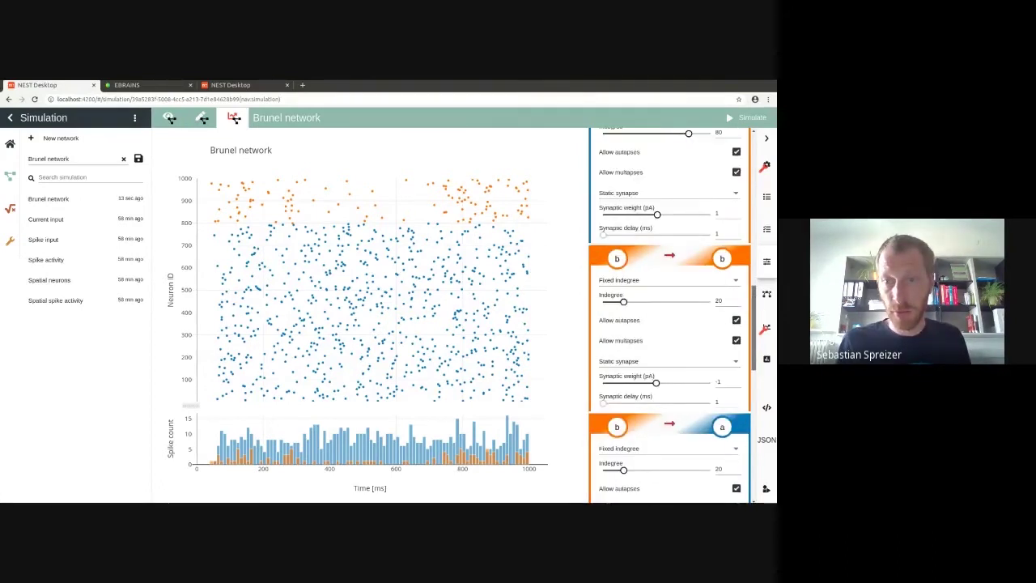
pyautogui.scroll(5, 680, 238)
pyautogui.doubleClick(718, 281)
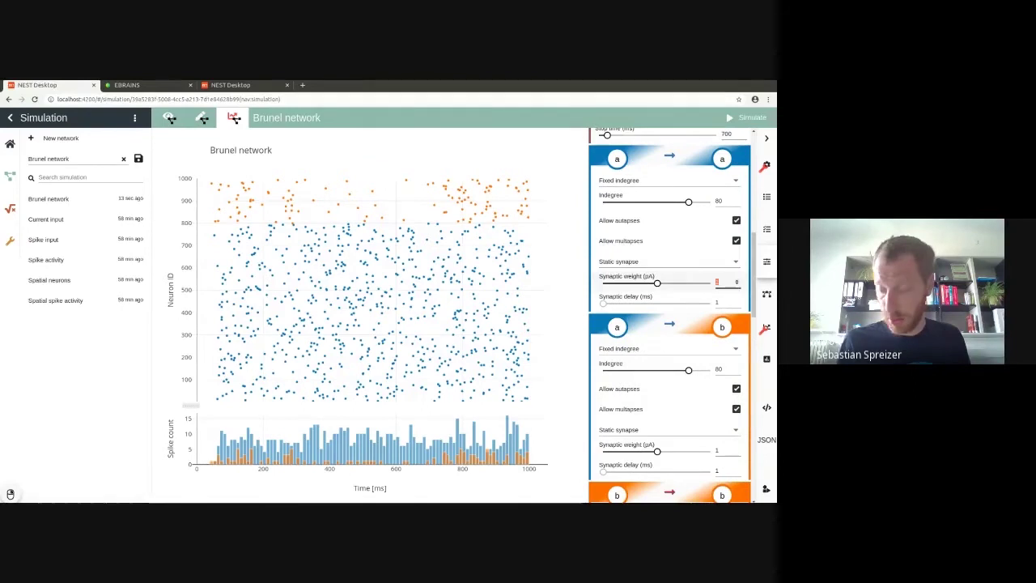
pyautogui.write('5')
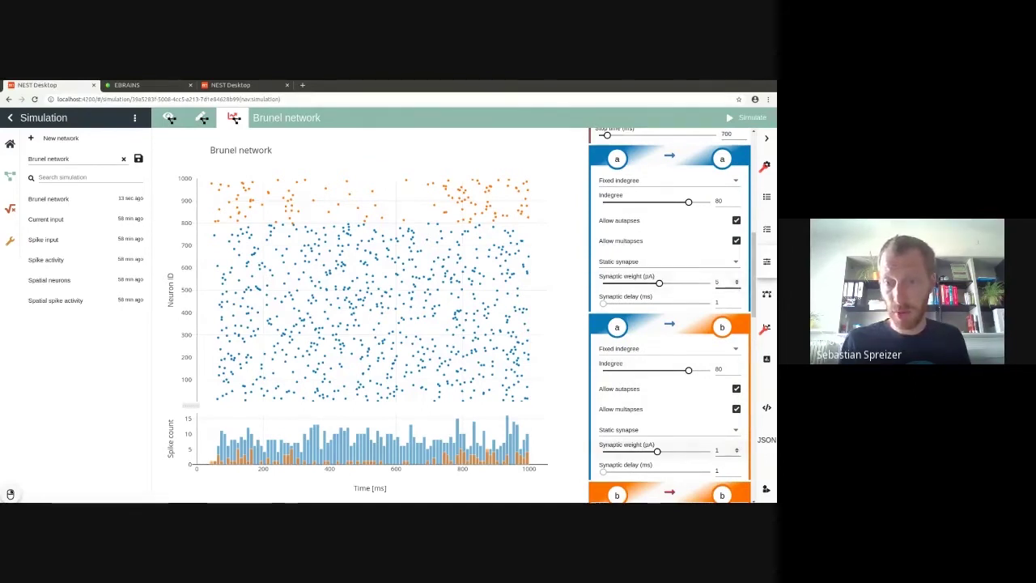
pyautogui.doubleClick(717, 450)
pyautogui.write('5')
# Set the synaptic weights of the b to b and b to a connections to -20 pA and simulate the network
pyautogui.moveTo(753, 296); pyautogui.dragTo(754, 302)
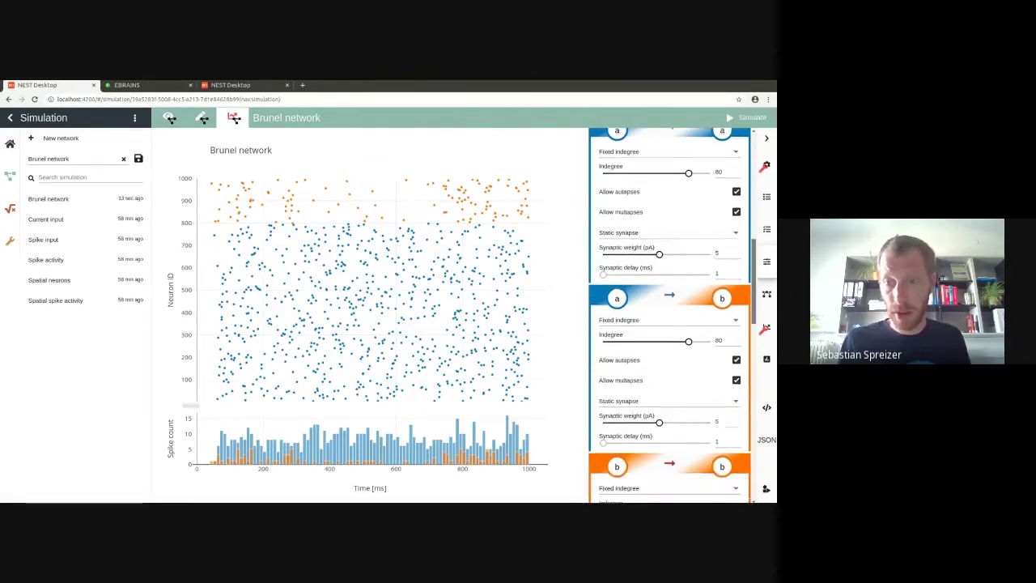
pyautogui.scroll(-3, 669, 316)
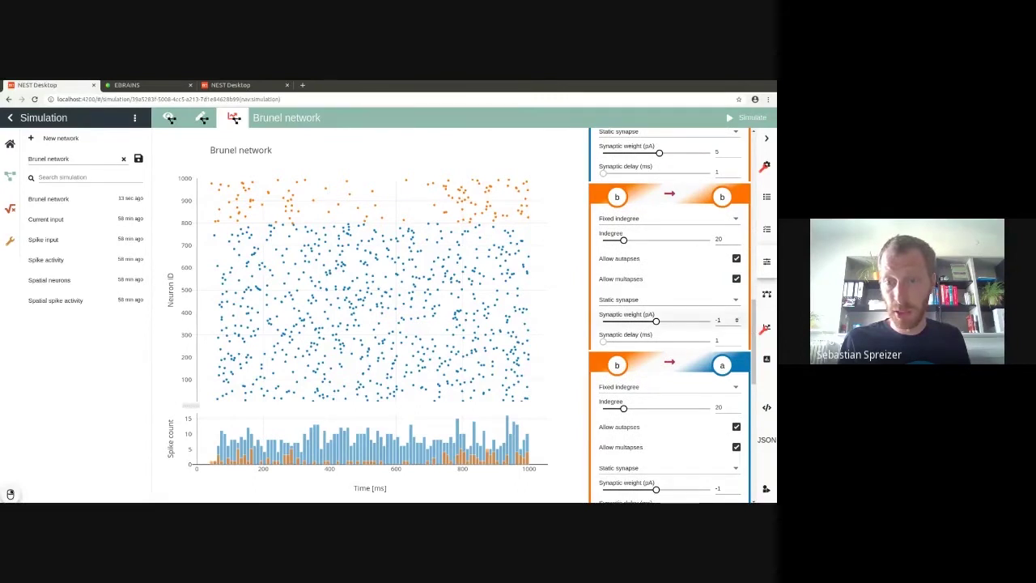
pyautogui.click(718, 321)
pyautogui.write('-20')
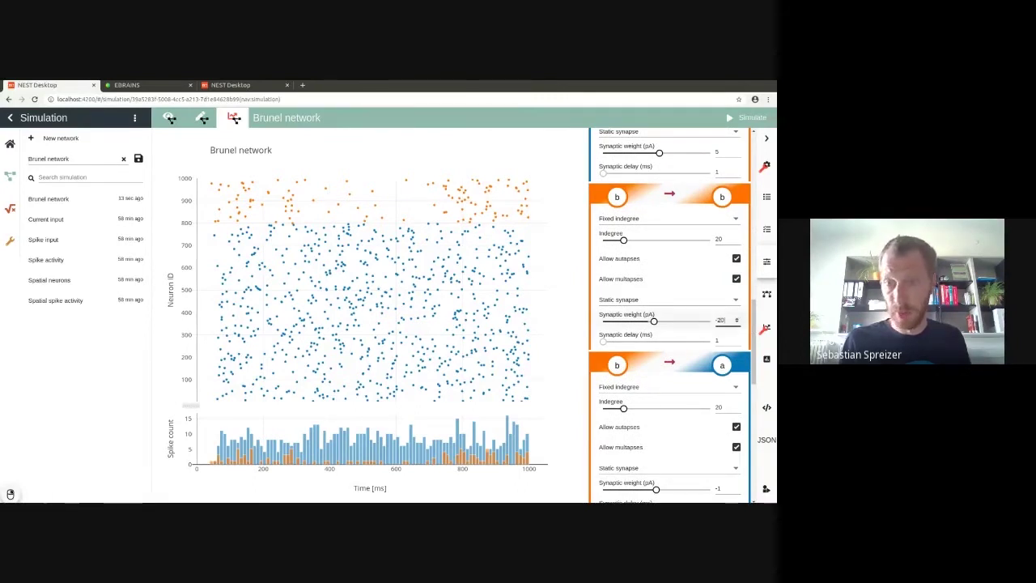
pyautogui.scroll(-2, 718, 320)
pyautogui.scroll(-1, 718, 332)
pyautogui.click(718, 338)
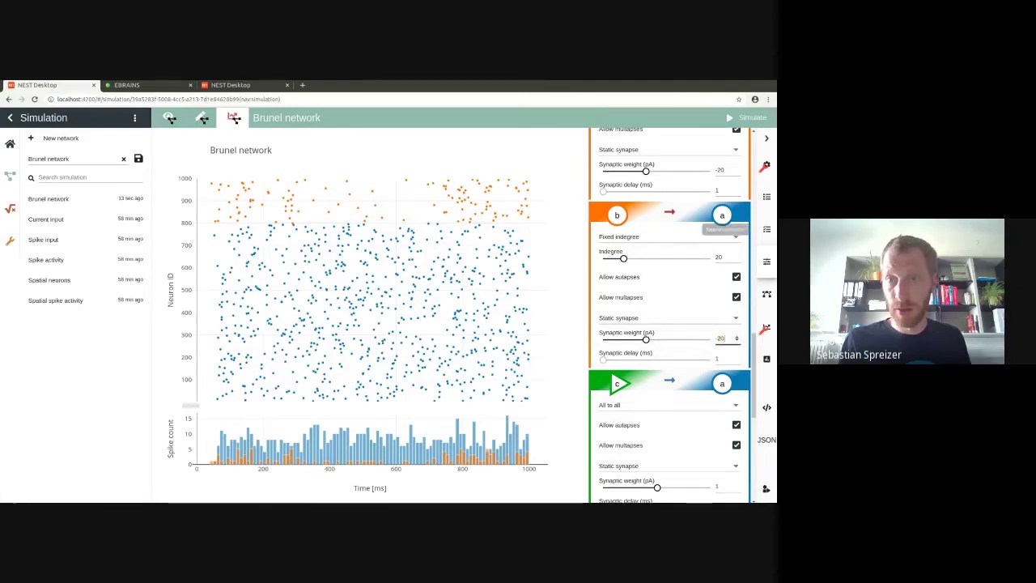
pyautogui.click(746, 118)
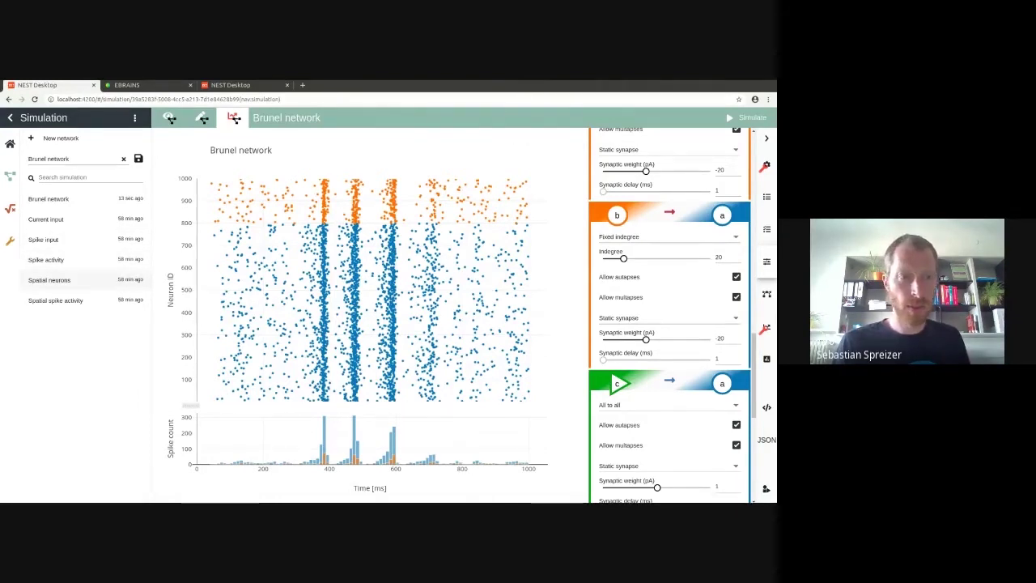
# Open the Spatial neurons network, simulate it, and play its activity animation
pyautogui.click(49, 279)
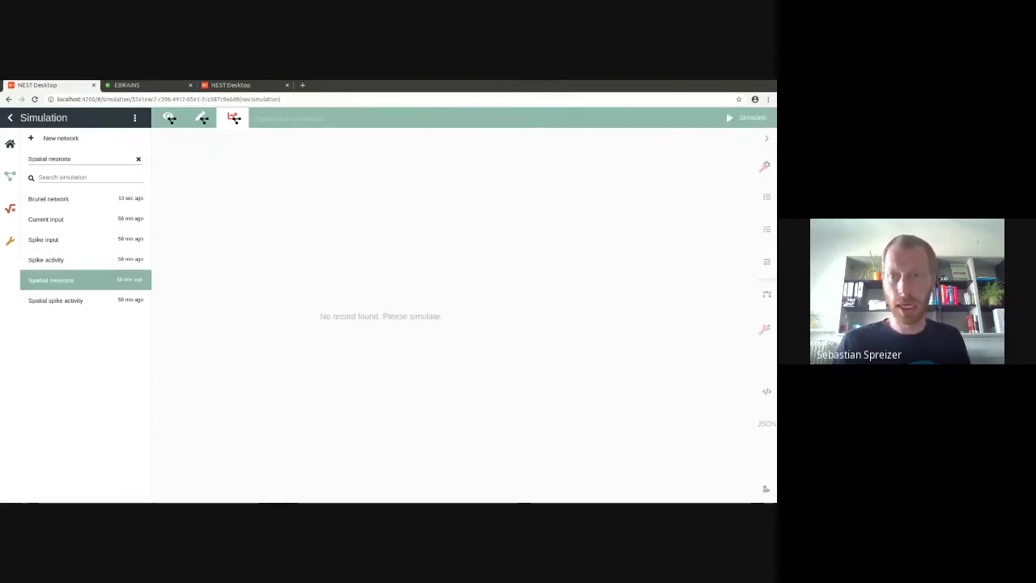
pyautogui.click(745, 118)
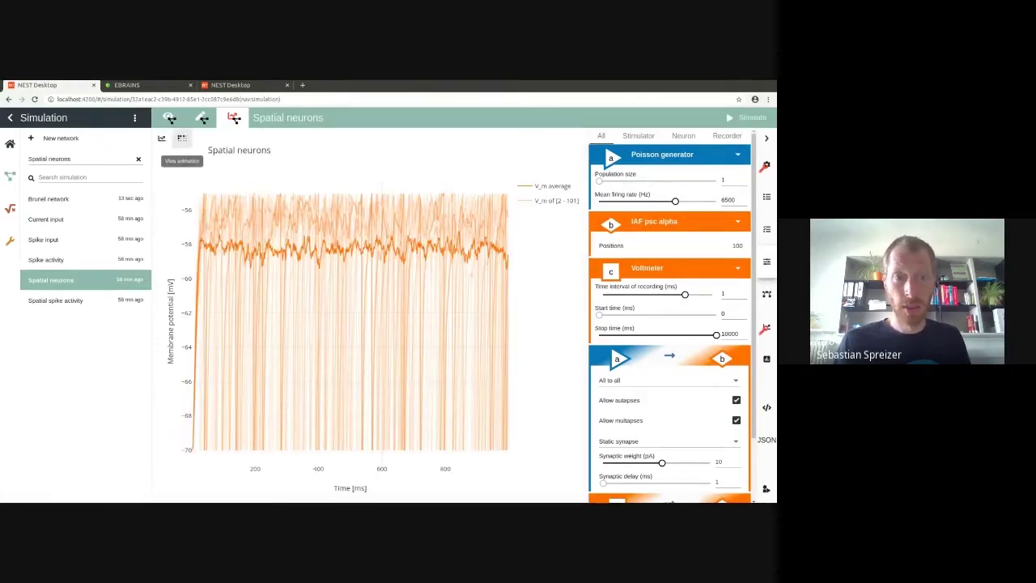
pyautogui.click(182, 138)
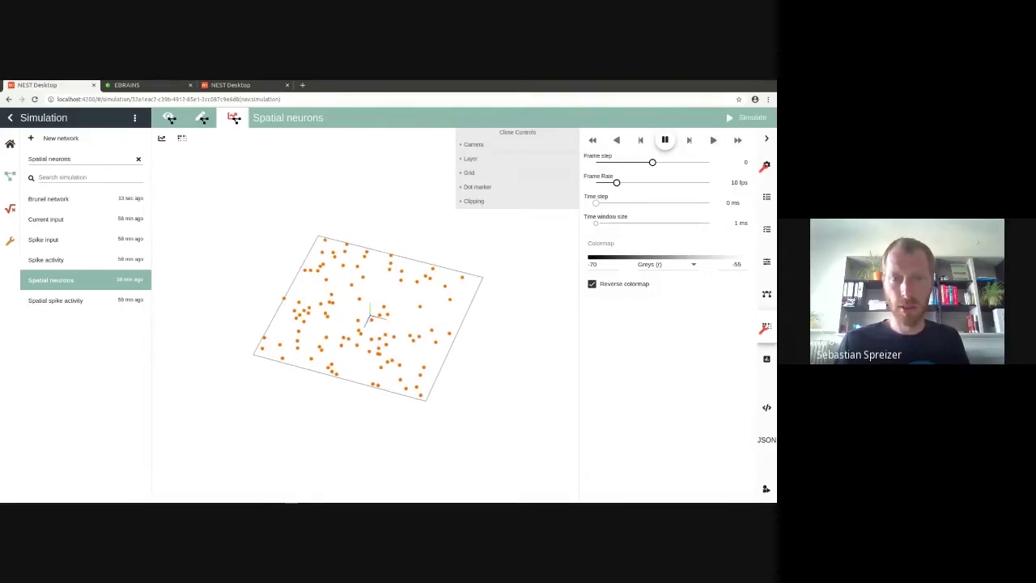
pyautogui.click(713, 141)
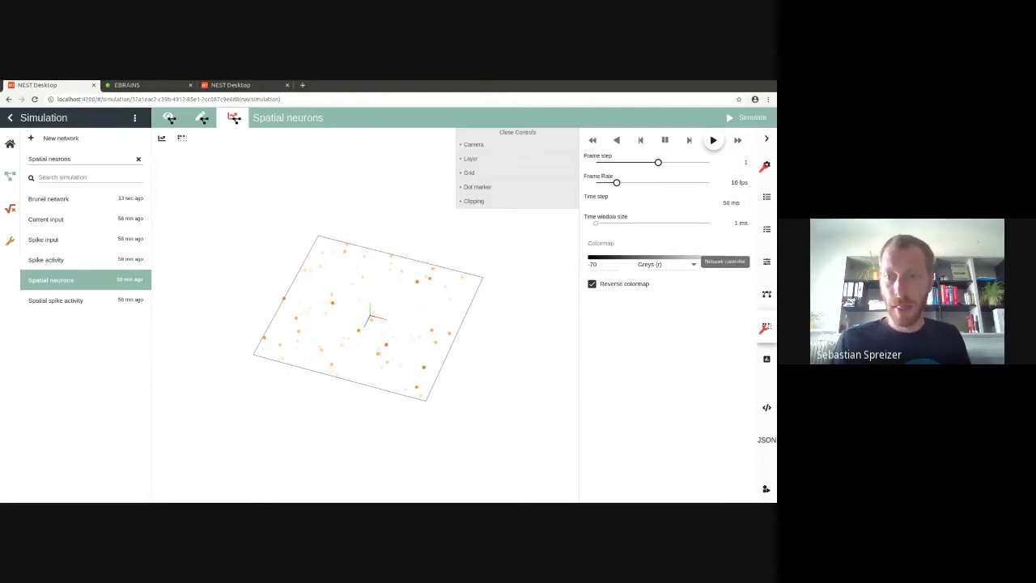
# Set population b's spatial layout to 3 dimensions, generate new positions, and simulate the network
pyautogui.click(766, 261)
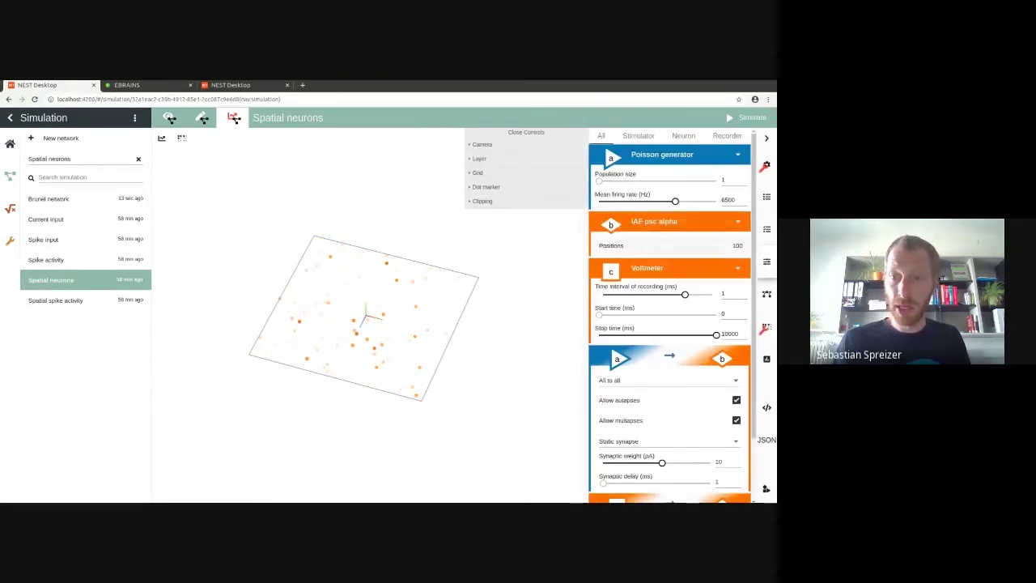
pyautogui.click(665, 245)
pyautogui.click(700, 290)
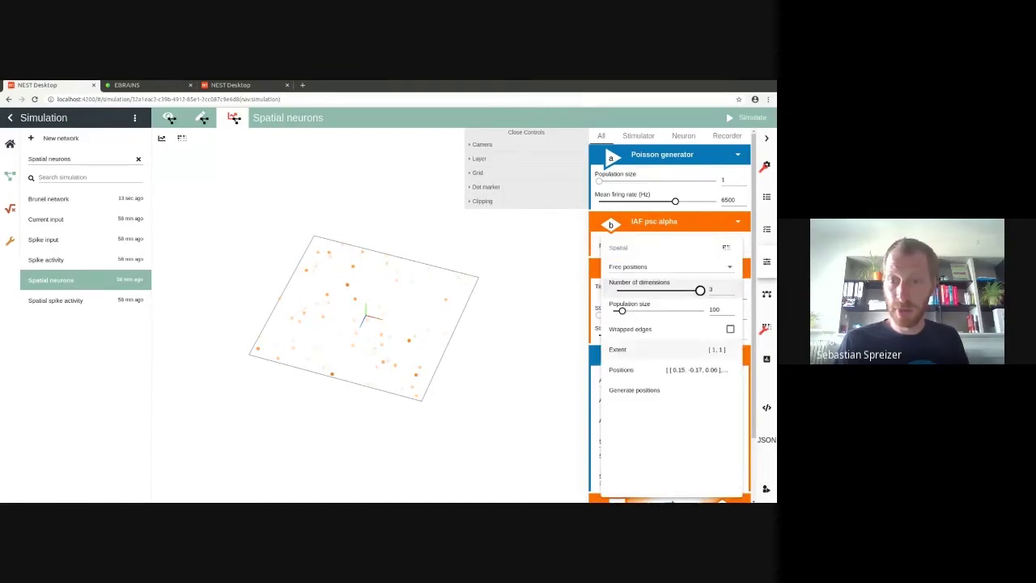
pyautogui.click(645, 390)
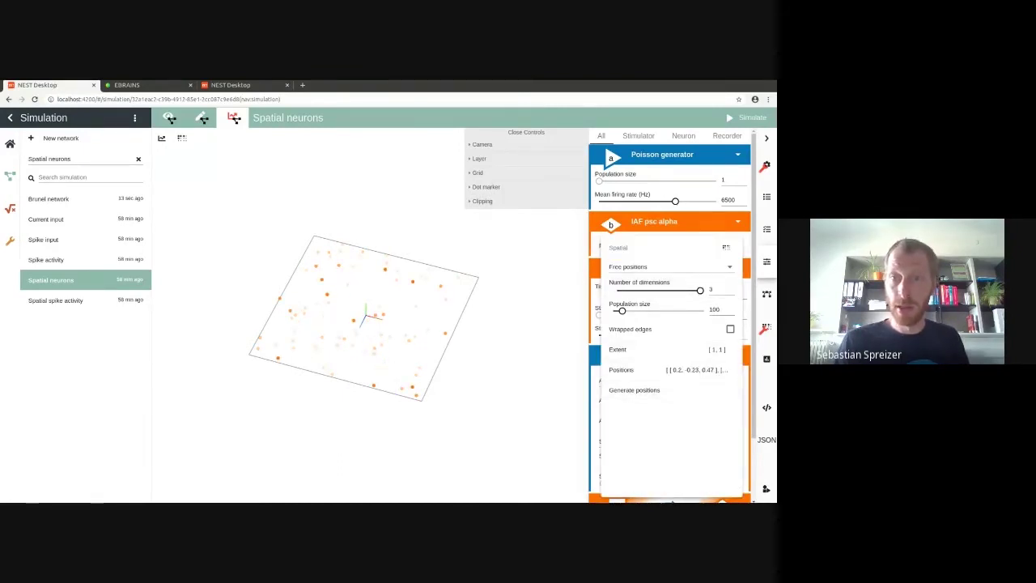
pyautogui.click(745, 118)
pyautogui.click(749, 118)
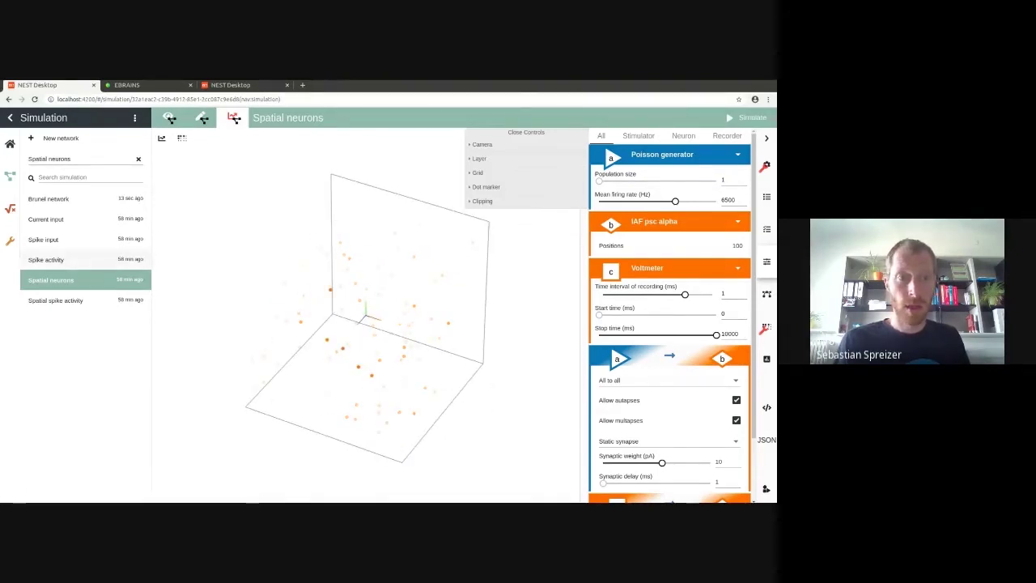
# Add a neuron node below b and connect both the Poisson generator a and the voltmeter c to it
pyautogui.click(202, 117)
pyautogui.rightClick(259, 205)
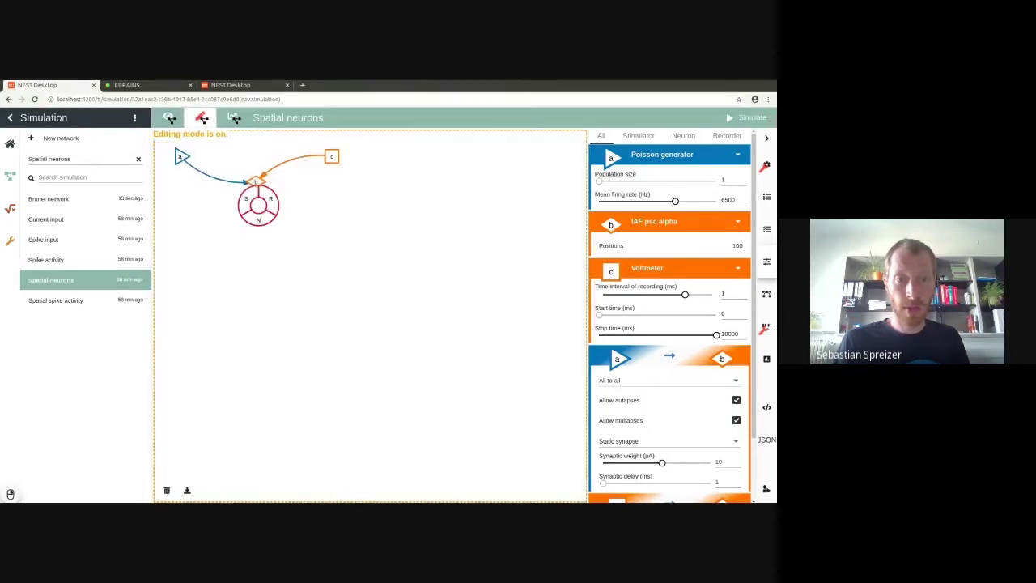
pyautogui.click(259, 217)
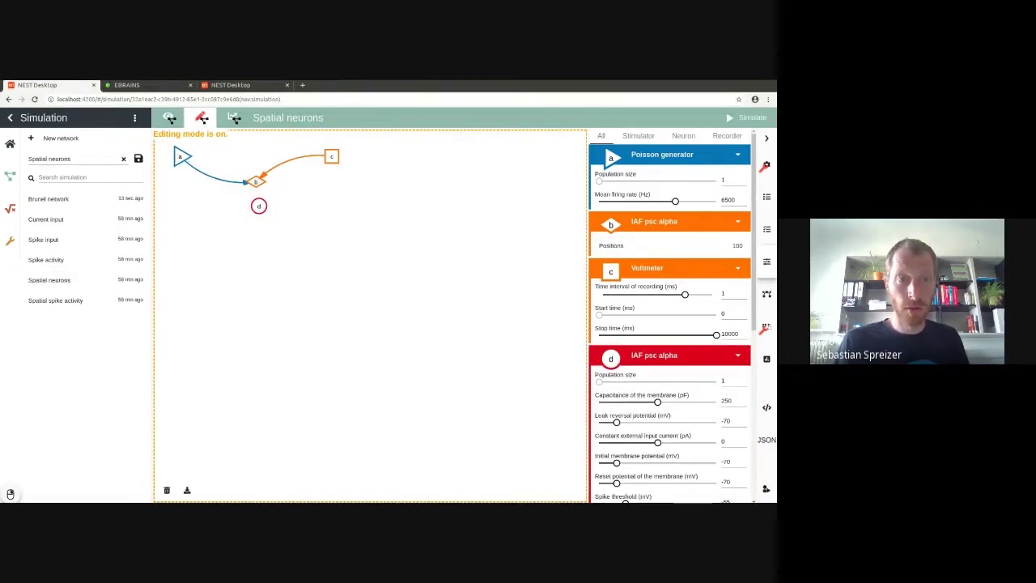
pyautogui.moveTo(182, 157); pyautogui.dragTo(258, 206)
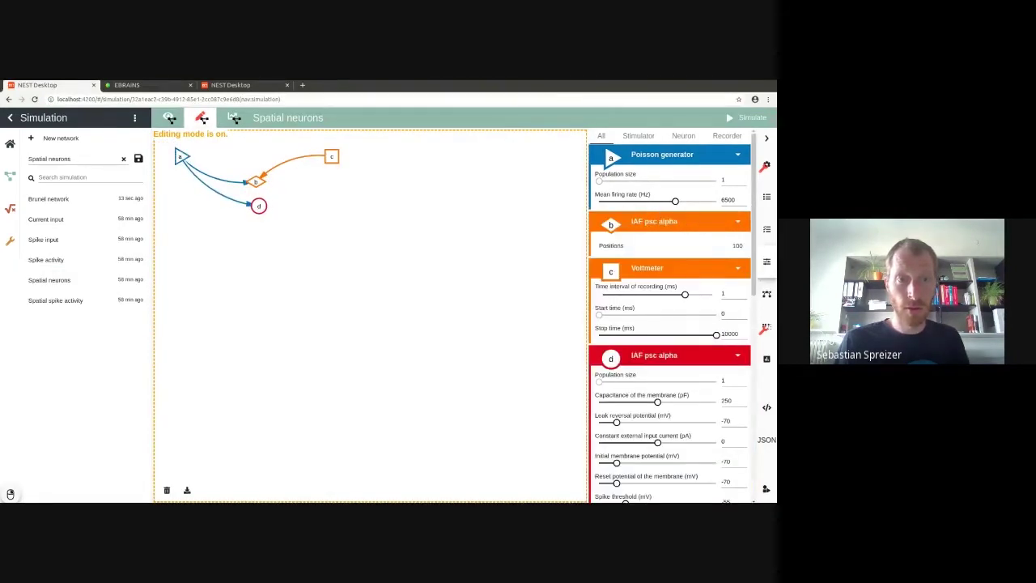
pyautogui.moveTo(331, 156); pyautogui.dragTo(259, 205)
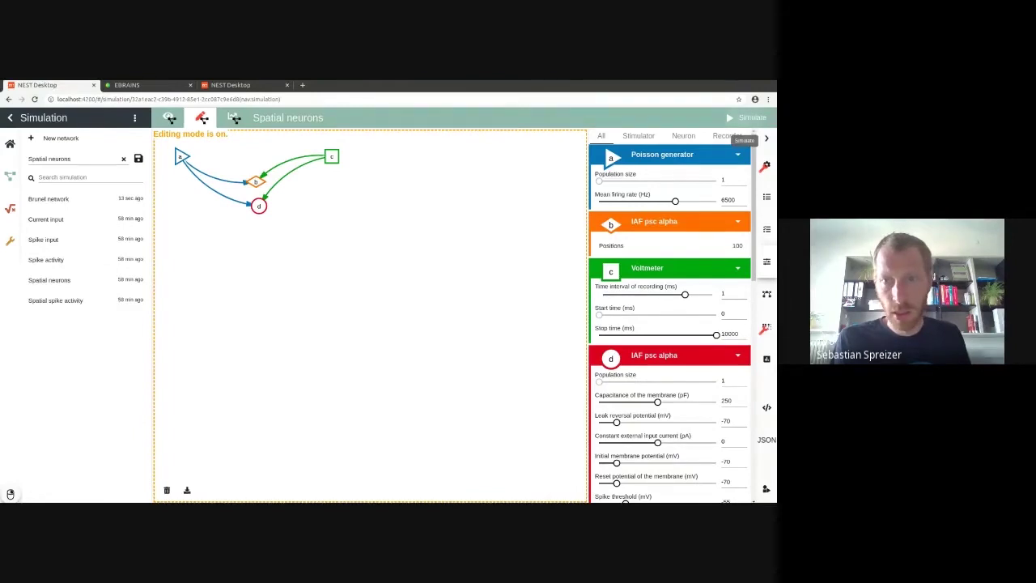
# Return to the activity view, reload the page to restore the original Spatial neurons network, and simulate it
pyautogui.click(234, 117)
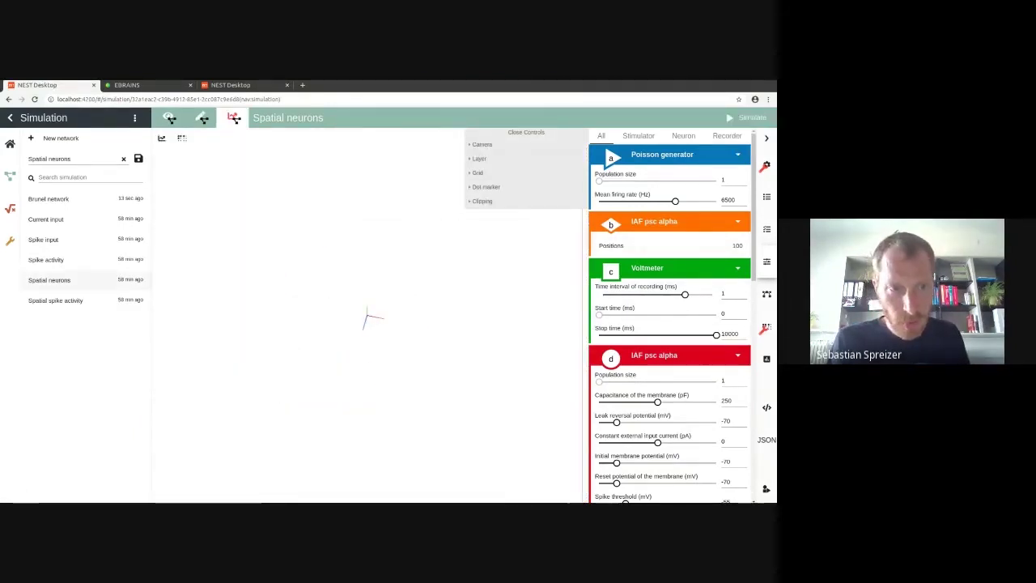
pyautogui.click(97, 280)
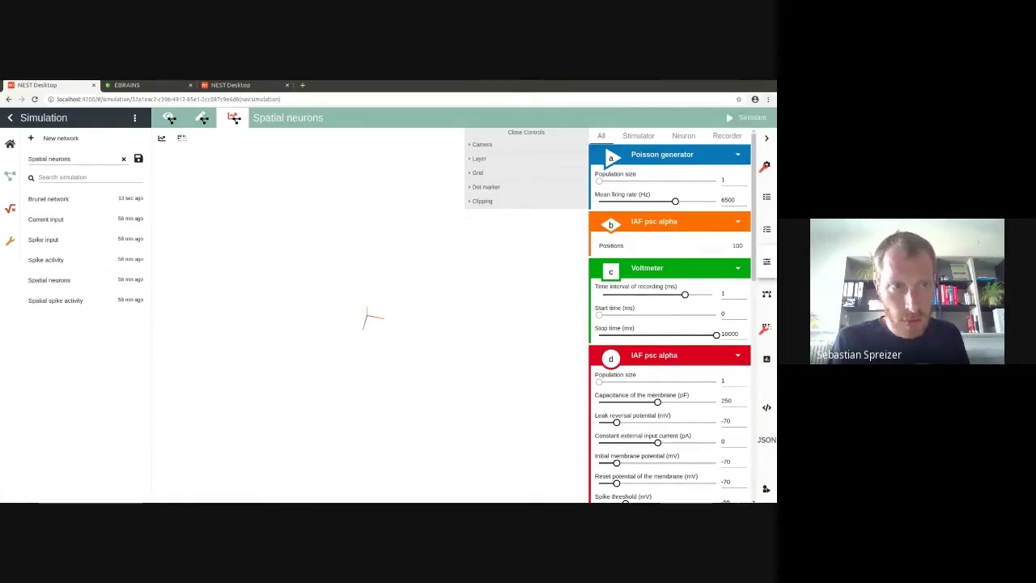
pyautogui.click(35, 99)
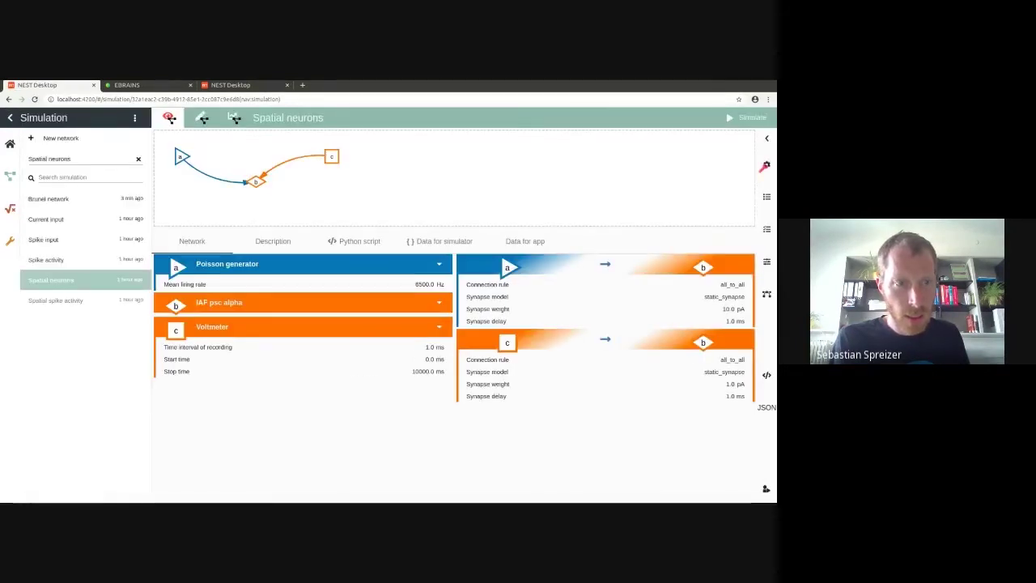
pyautogui.click(746, 118)
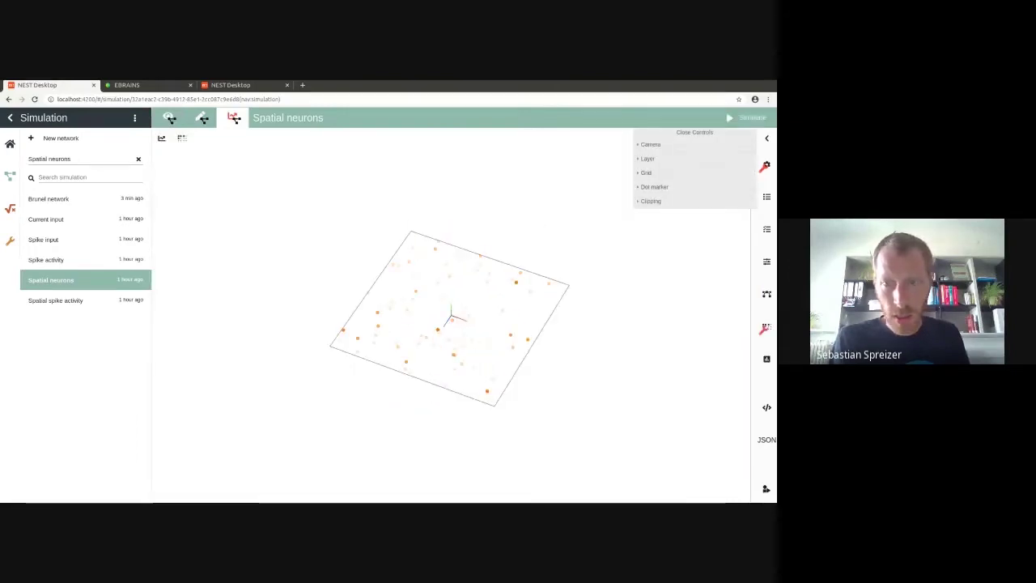
# Simulate with the Poisson generator's mean firing rate set to 9000 Hz and play the activity animation
pyautogui.click(766, 262)
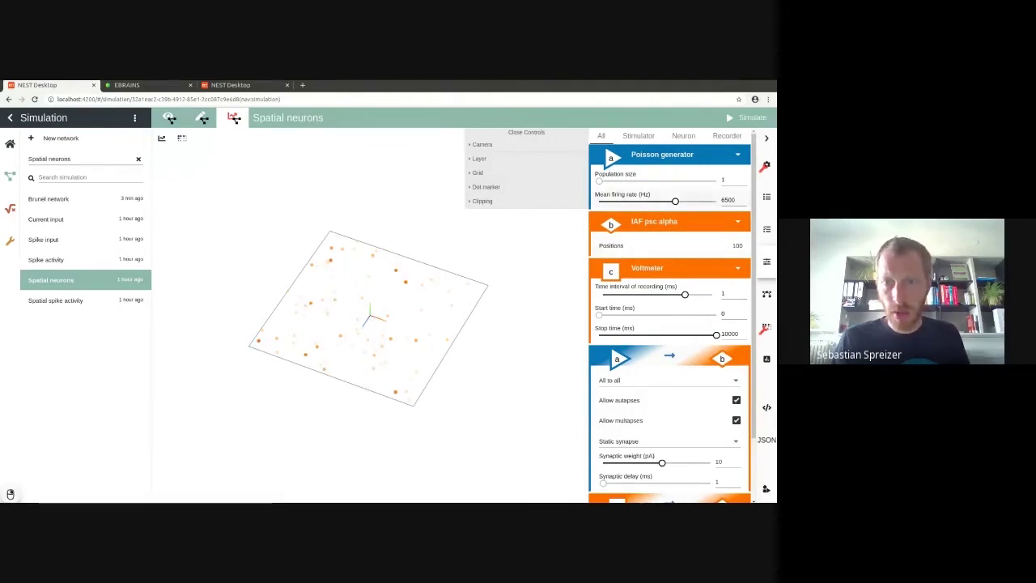
pyautogui.doubleClick(727, 200)
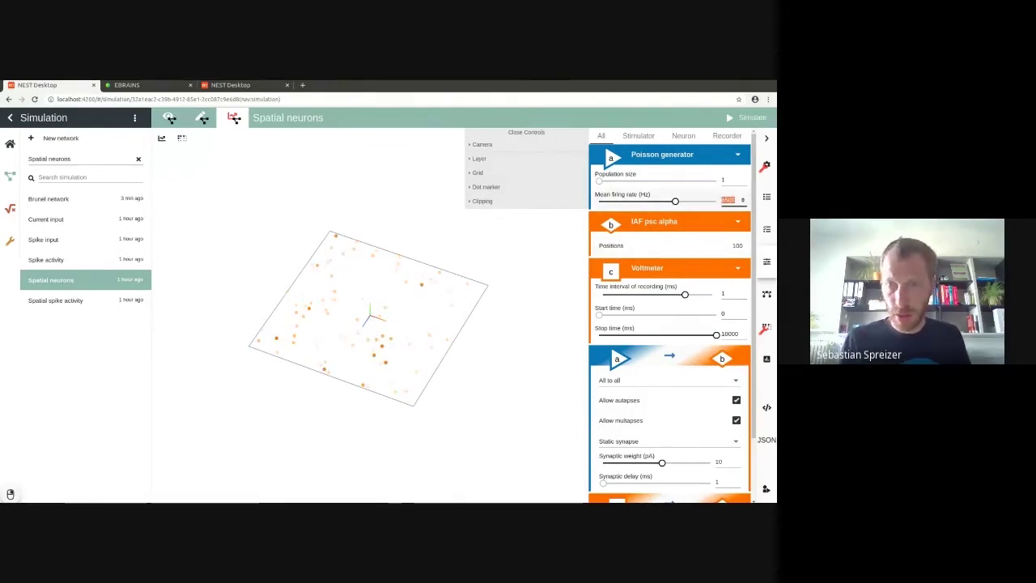
pyautogui.write('9000')
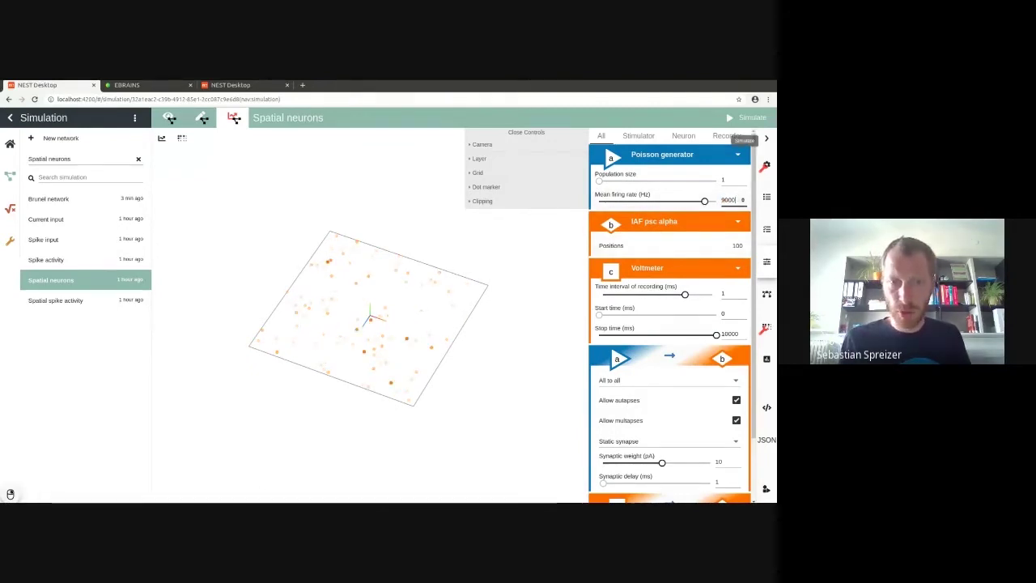
pyautogui.press('Return')
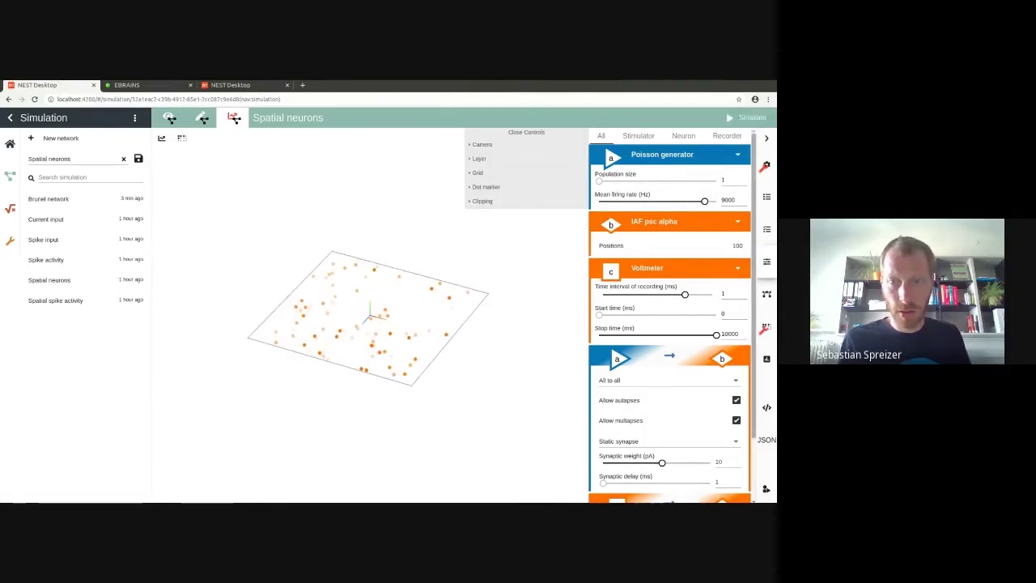
pyautogui.click(766, 327)
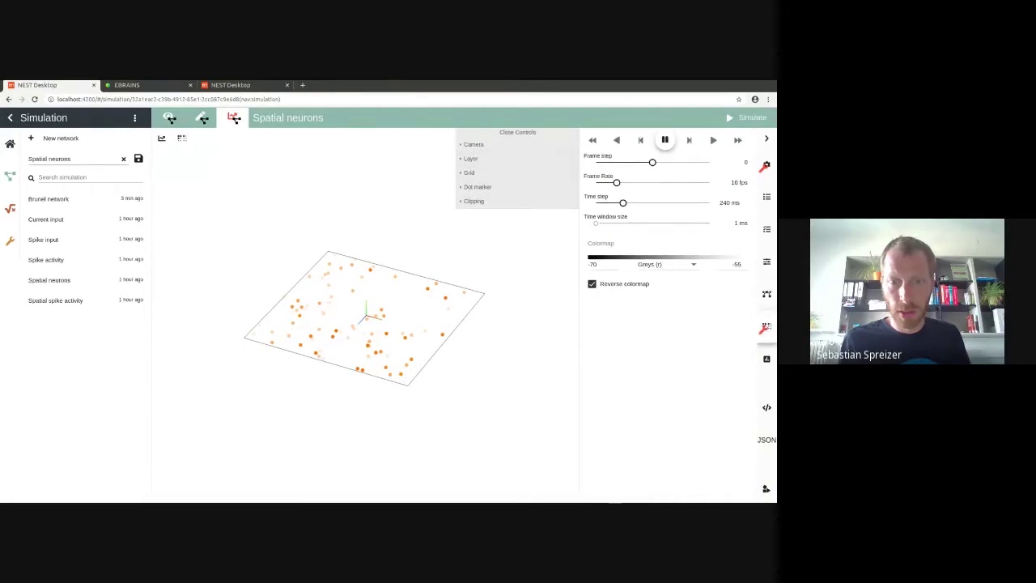
pyautogui.click(713, 140)
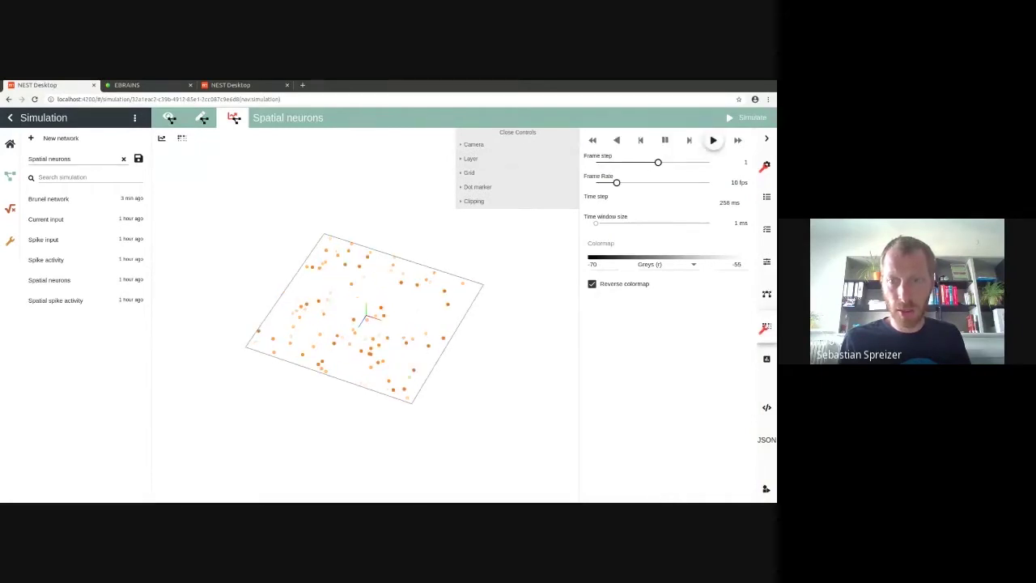
# Set the Poisson generator's mean firing rate to 5000 Hz, simulate again, and watch the animation with its settings open
pyautogui.click(766, 261)
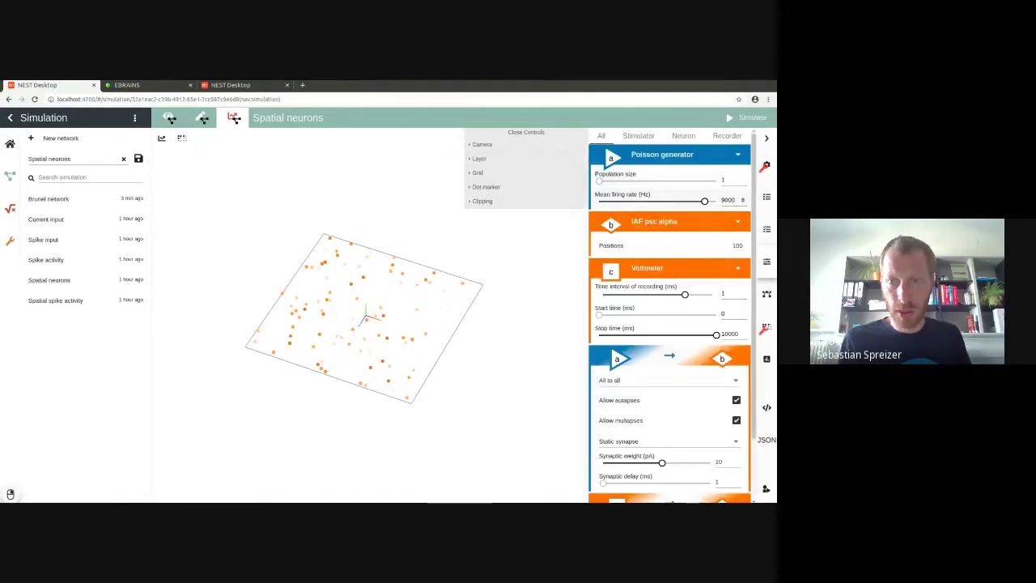
pyautogui.doubleClick(728, 200)
pyautogui.write('4000')
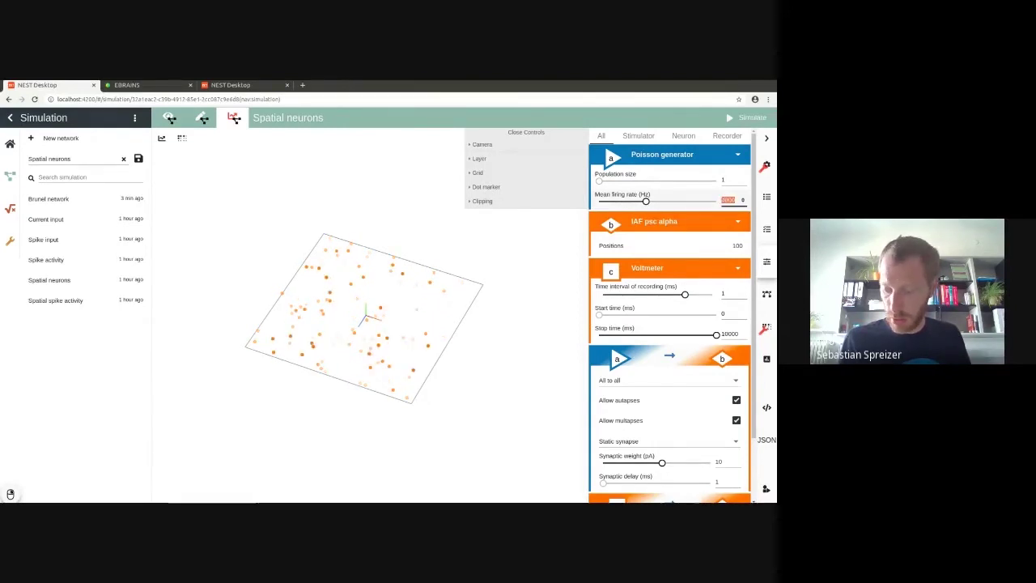
pyautogui.write('000')
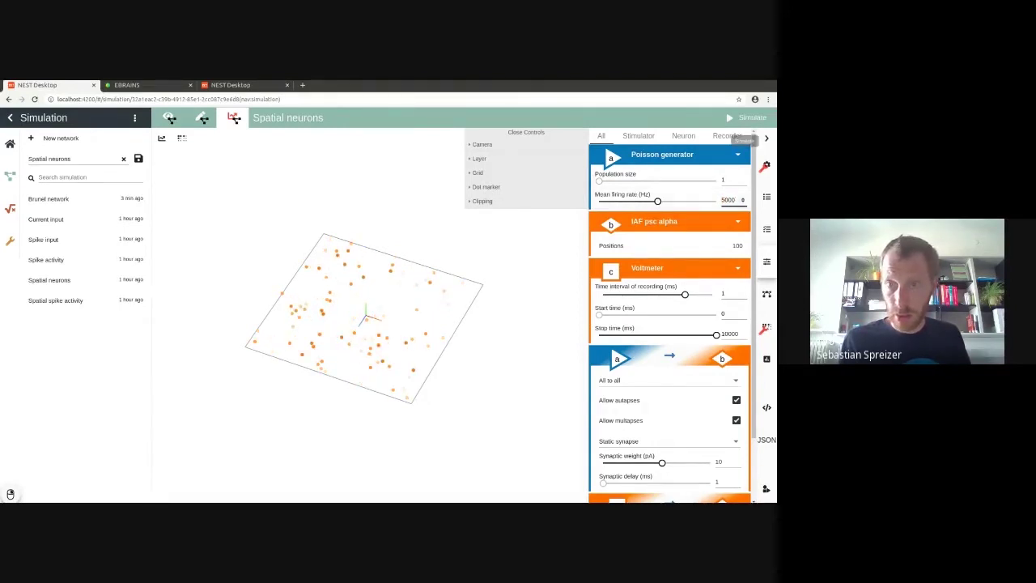
pyautogui.click(741, 118)
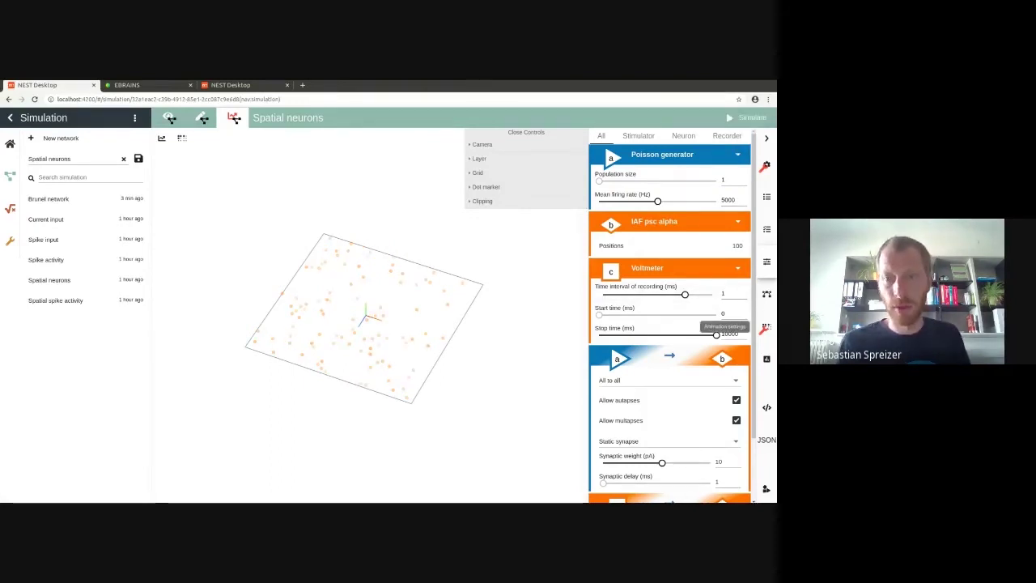
pyautogui.click(765, 327)
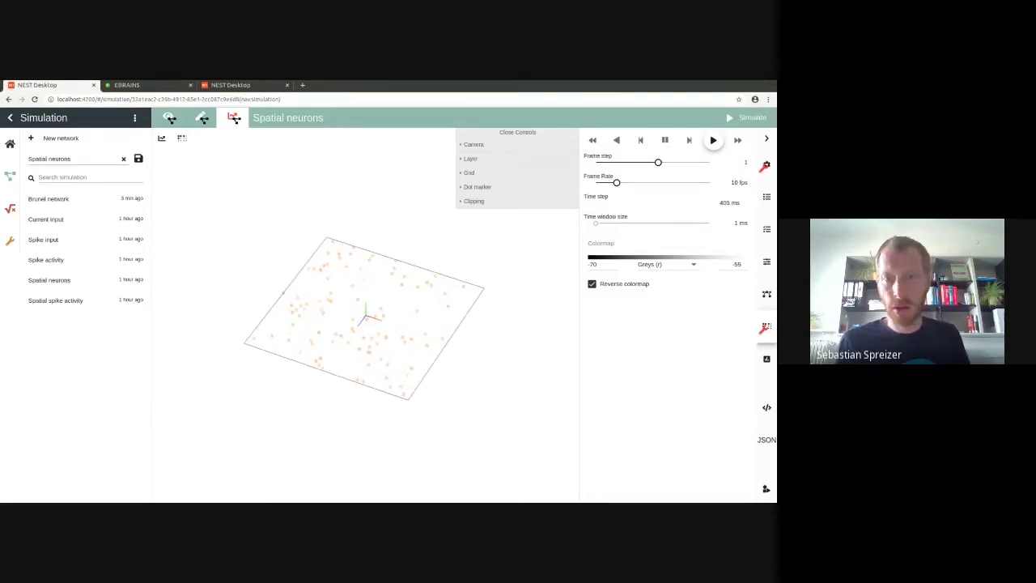
# Set population b's free positions to 3 dimensions and generate new positions
pyautogui.click(766, 262)
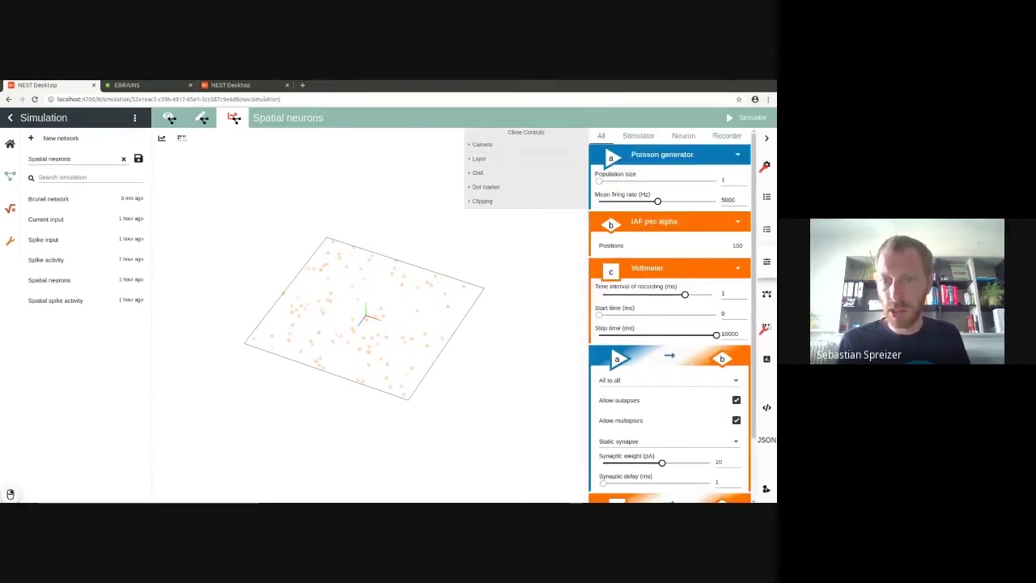
pyautogui.click(672, 246)
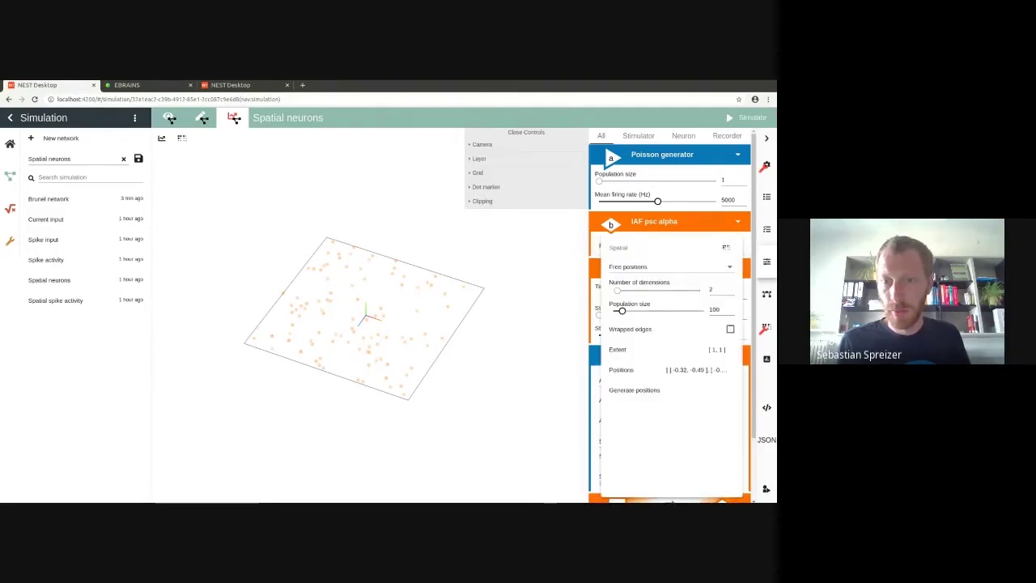
pyautogui.click(699, 290)
pyautogui.click(679, 390)
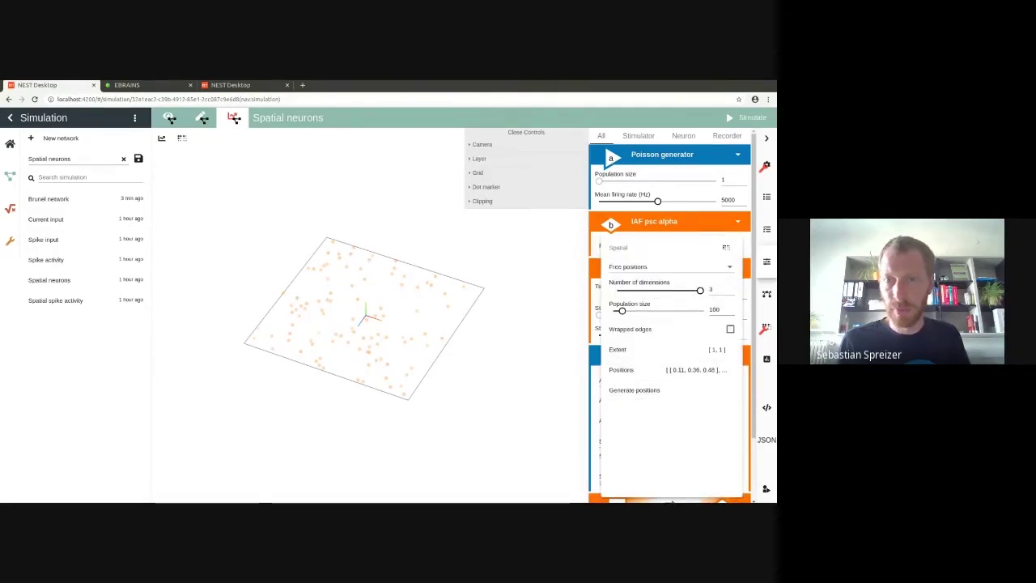
pyautogui.click(767, 139)
# Set the population size of b to 1000 and simulate the network
pyautogui.click(686, 245)
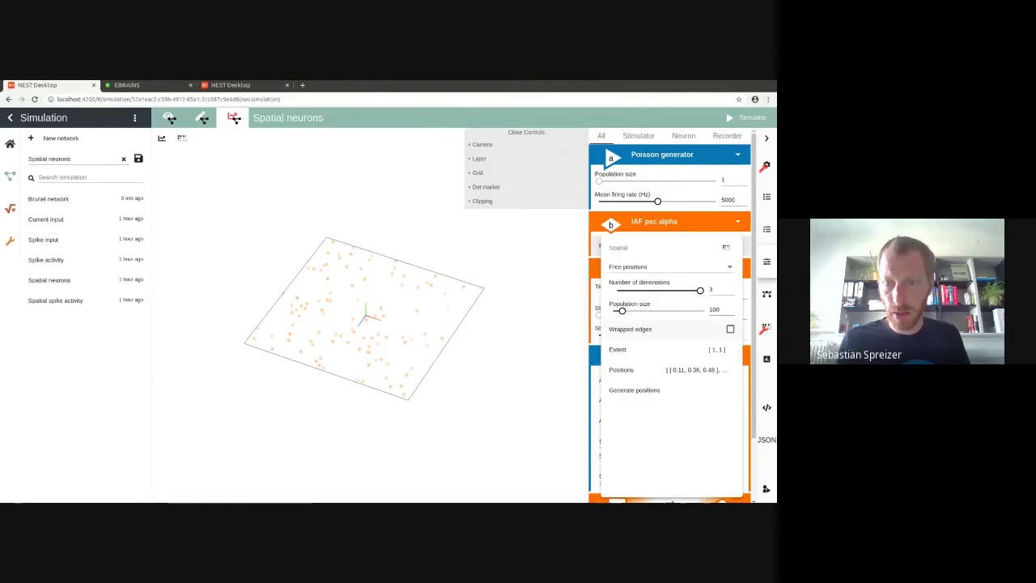
pyautogui.click(720, 310)
pyautogui.write('0')
pyautogui.click(686, 222)
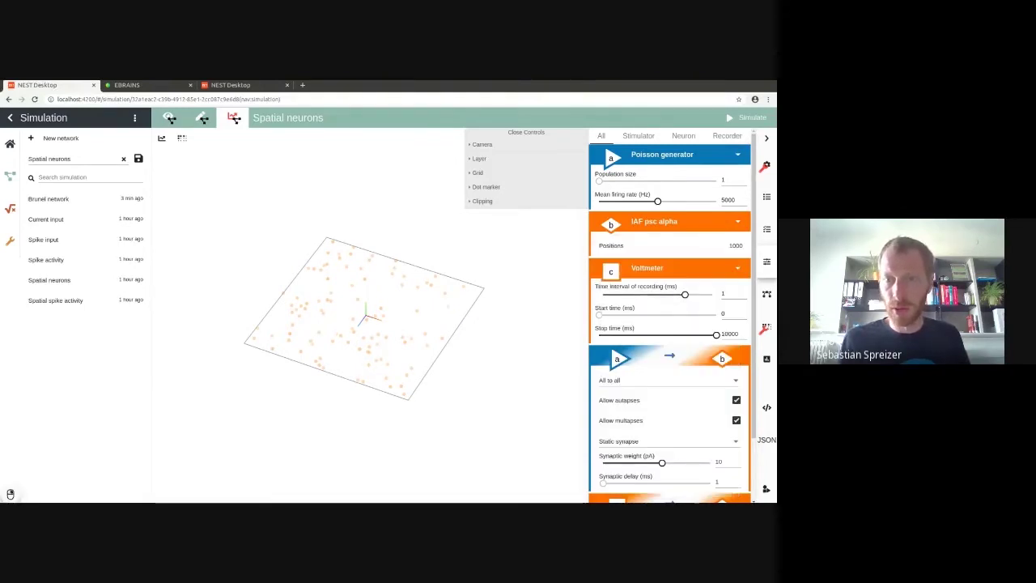
pyautogui.click(745, 118)
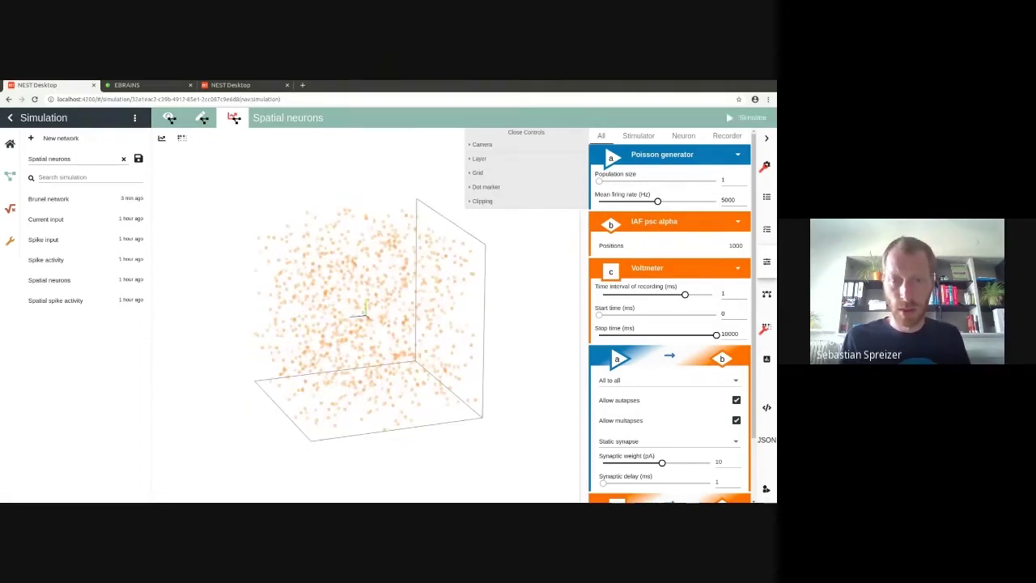
# Set the Poisson generator's mean firing rate to 6500 Hz and simulate the 3D spatial network
pyautogui.doubleClick(729, 199)
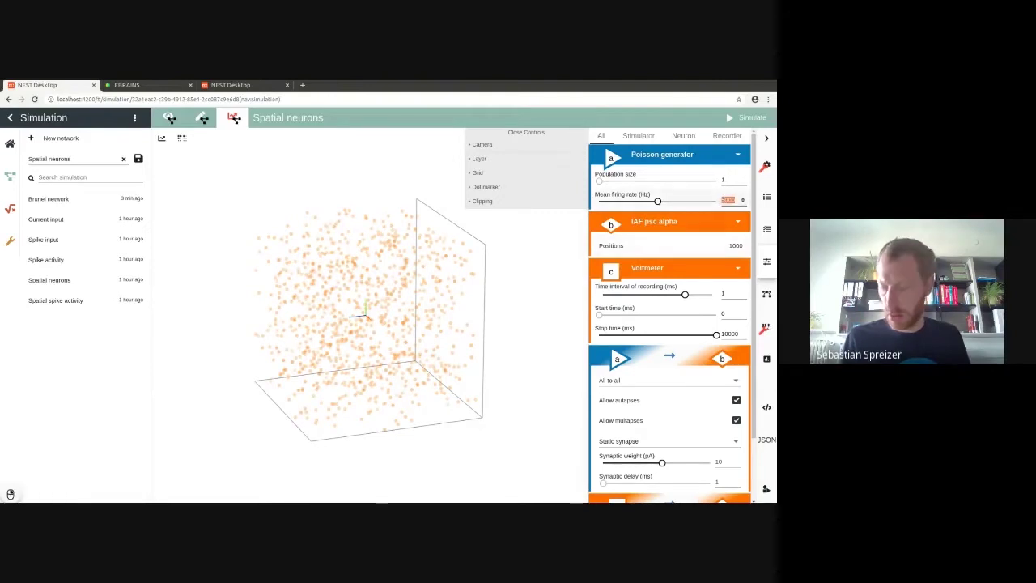
pyautogui.click(766, 165)
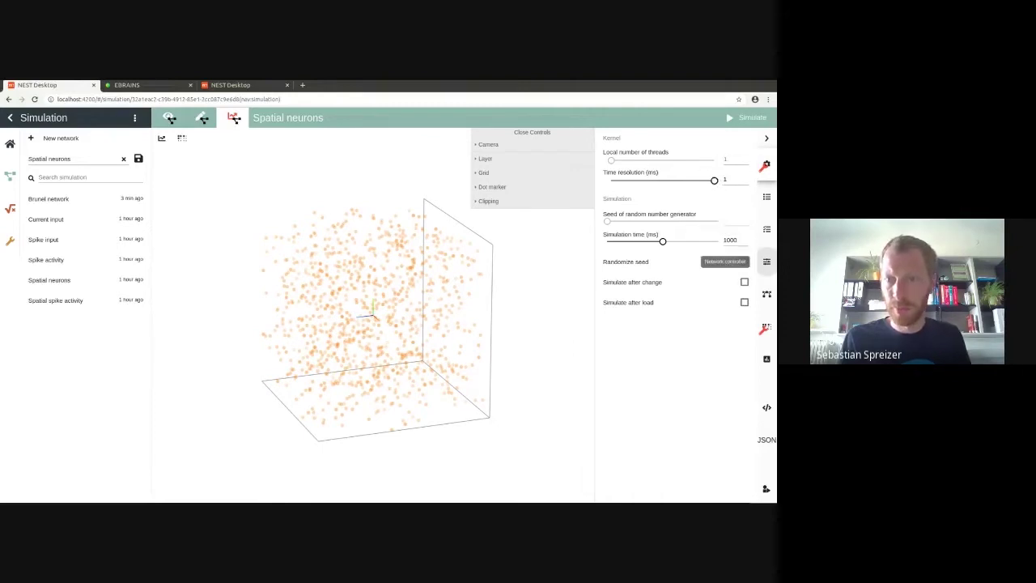
pyautogui.click(766, 262)
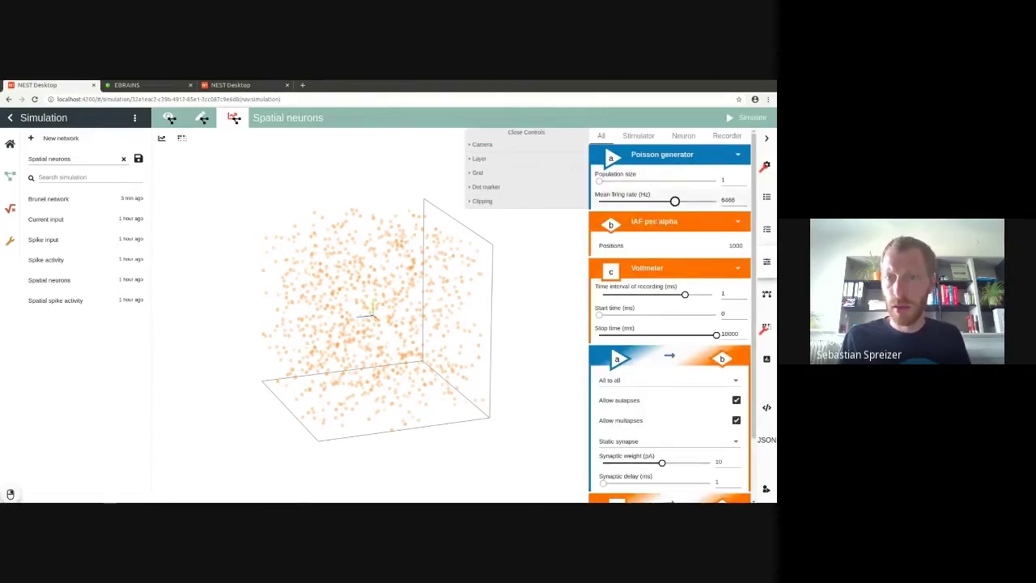
pyautogui.doubleClick(729, 200)
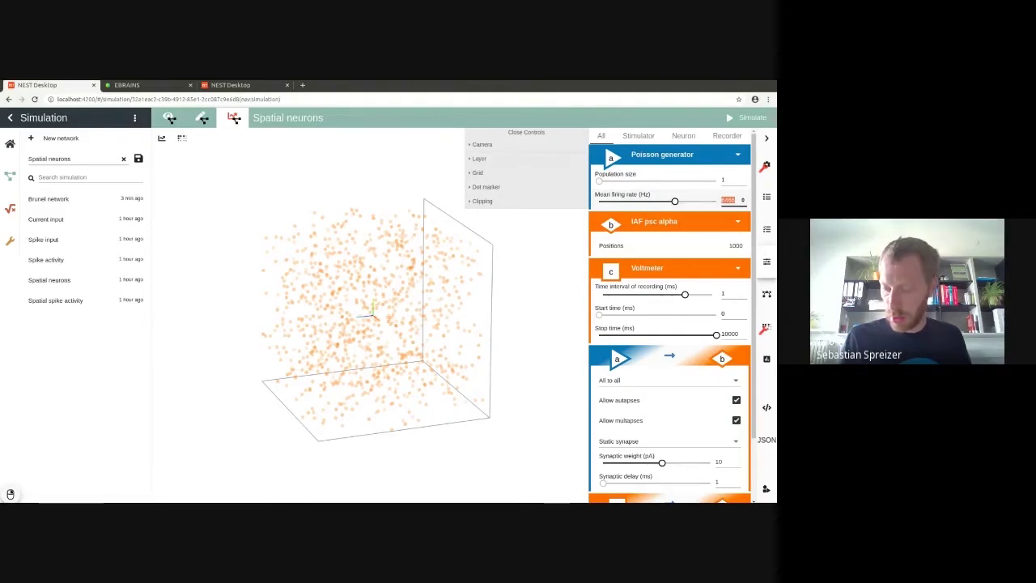
pyautogui.write('6500')
pyautogui.press('Return')
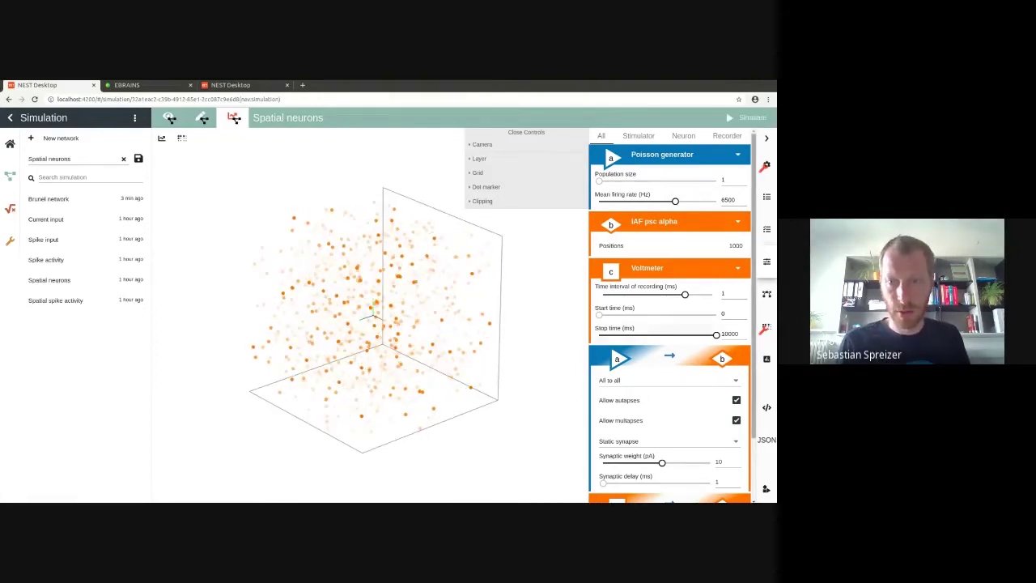
# Bring up the activity animation settings and enlarge the dot markers to size 12
pyautogui.click(766, 327)
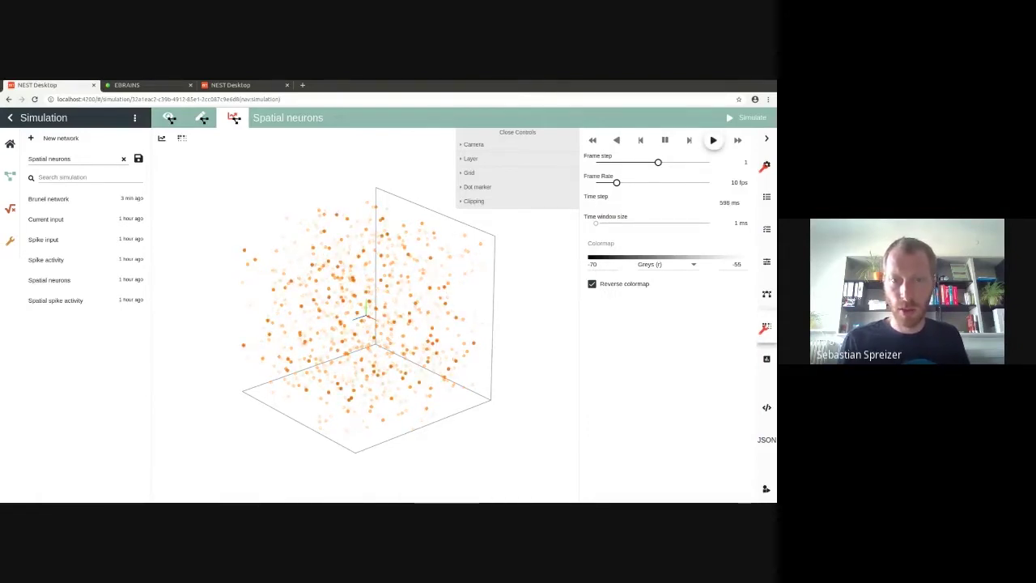
pyautogui.click(477, 187)
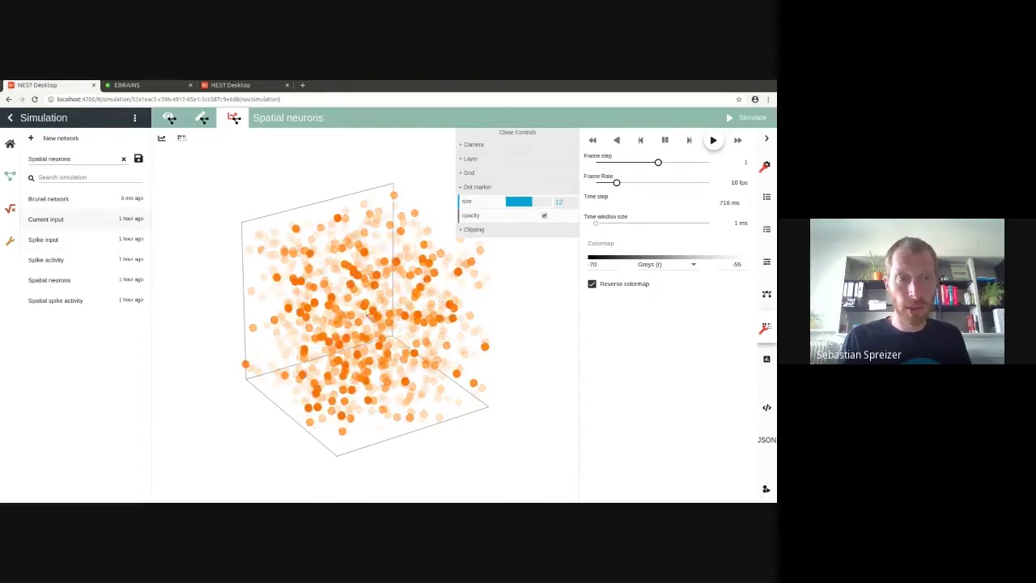
# Open the Current input simulation and simulate it
pyautogui.click(49, 218)
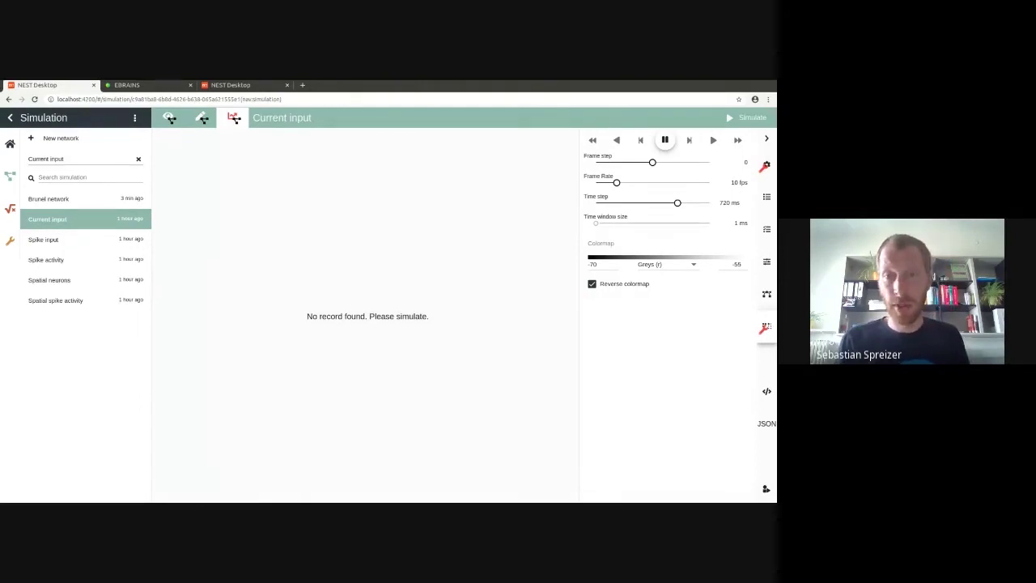
pyautogui.click(746, 118)
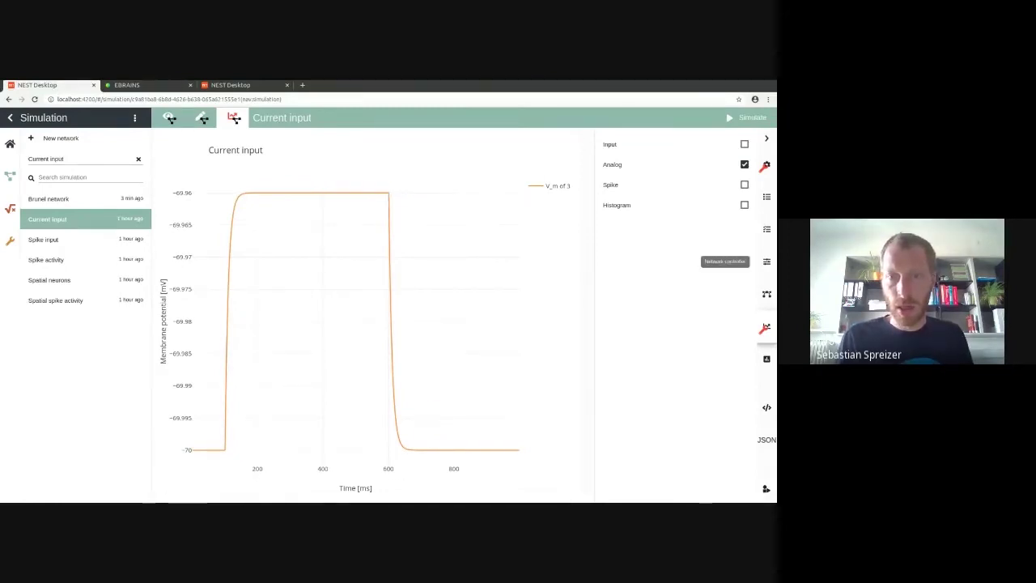
# Set the direct current generator's amplitude to about 306 pA in the network controller and simulate
pyautogui.click(766, 260)
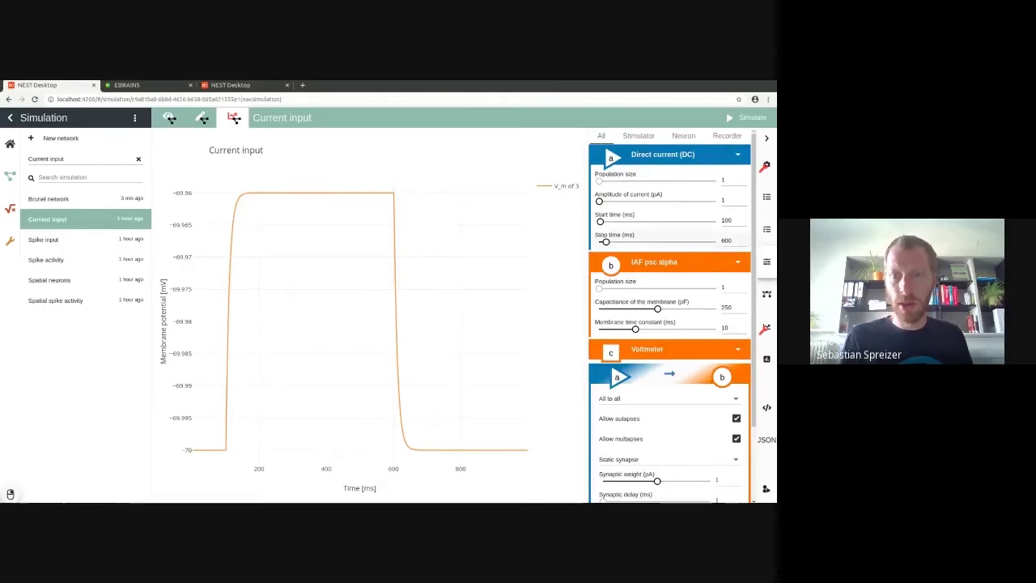
pyautogui.click(604, 200)
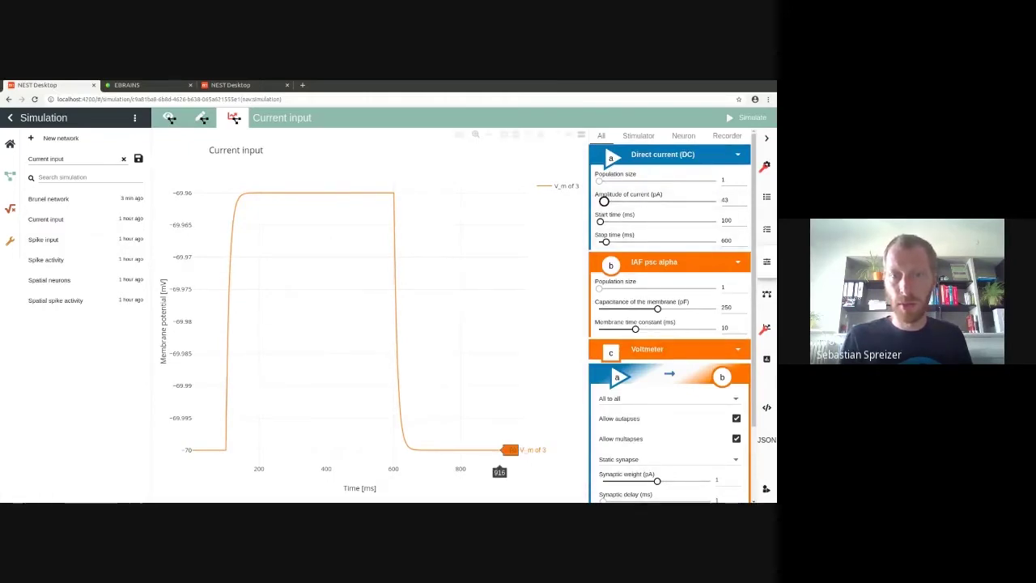
pyautogui.click(635, 201)
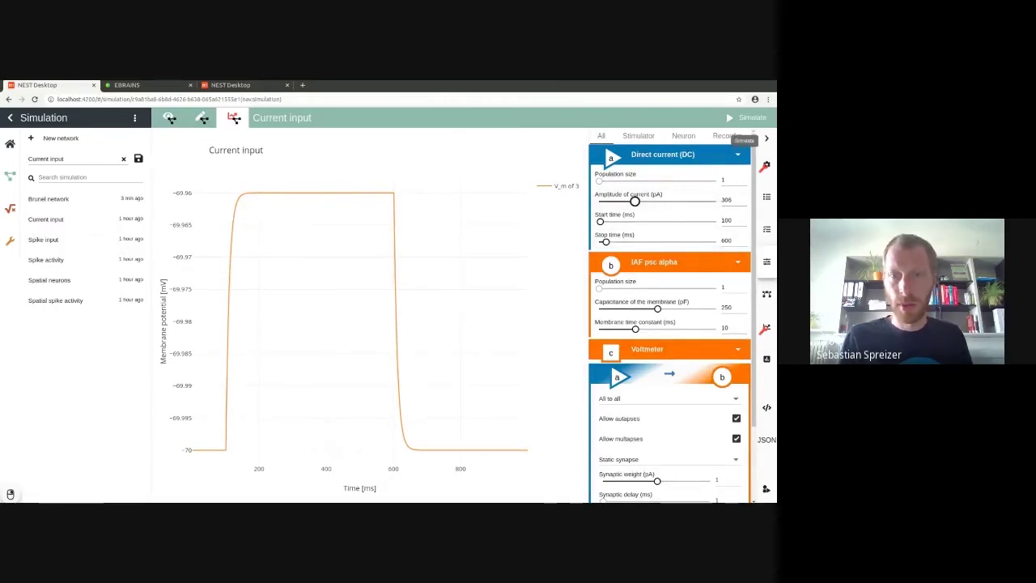
pyautogui.click(748, 117)
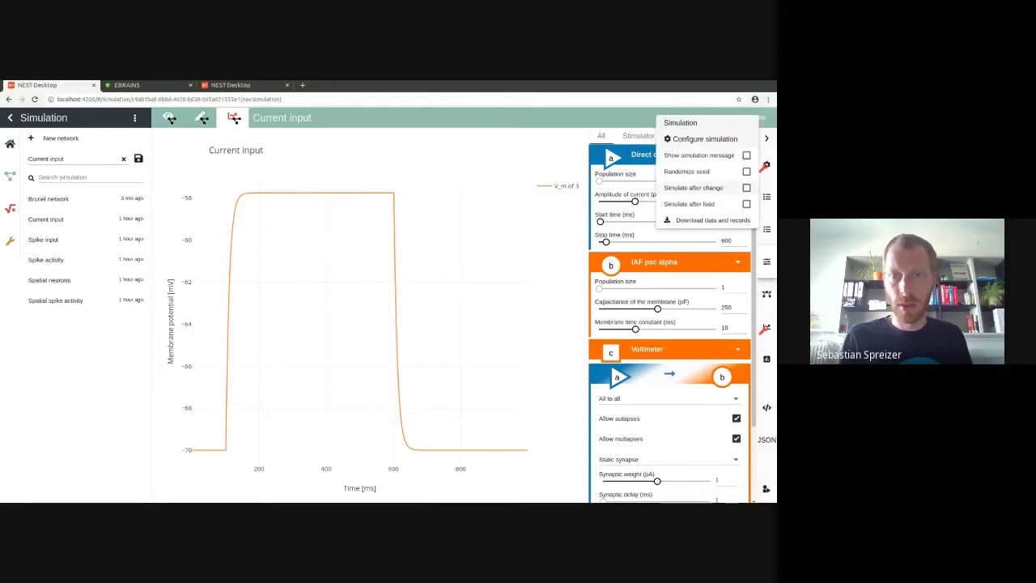
# Enable simulation after every change and raise the direct current amplitude to 384 pA
pyautogui.click(745, 187)
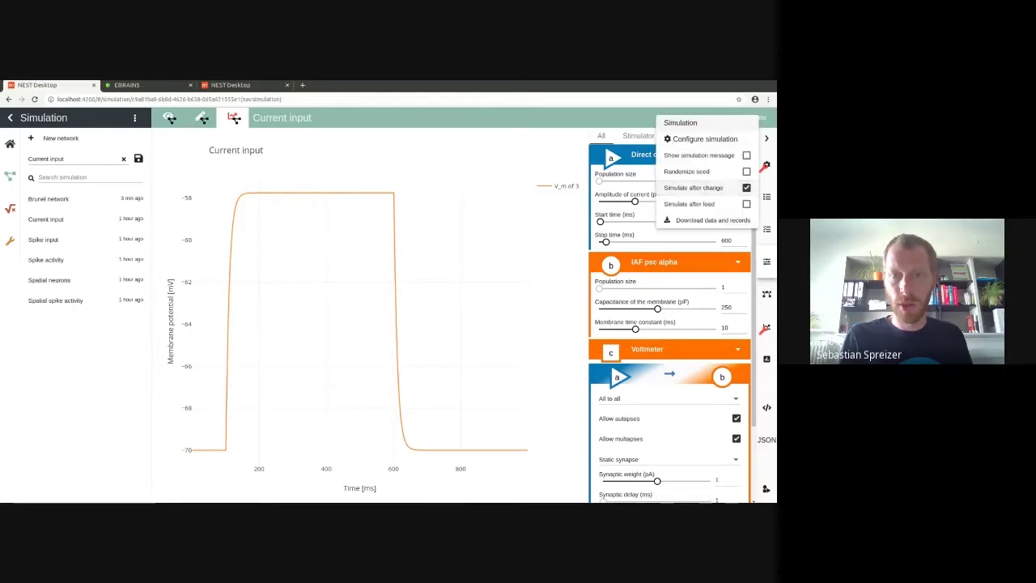
pyautogui.click(635, 201)
pyautogui.moveTo(634, 201); pyautogui.dragTo(643, 201)
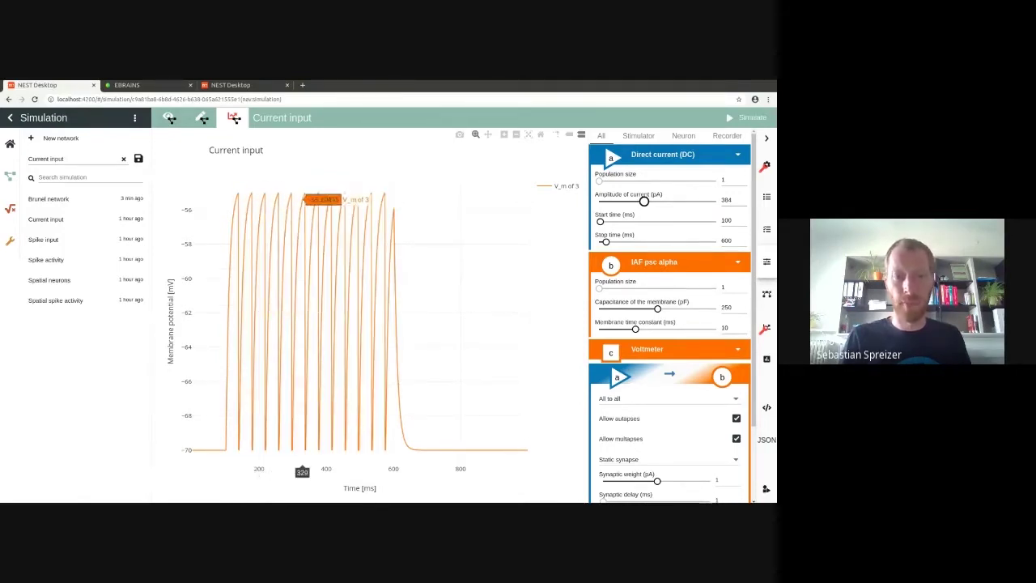
# Lower the direct current generator's amplitude in 1 pA steps to 376 pA
pyautogui.press('Down')
pyautogui.press('Down')
pyautogui.press('Down')
pyautogui.press('Down')
pyautogui.press('Down')
pyautogui.press('Down')
pyautogui.press('Down')
pyautogui.press('Down')
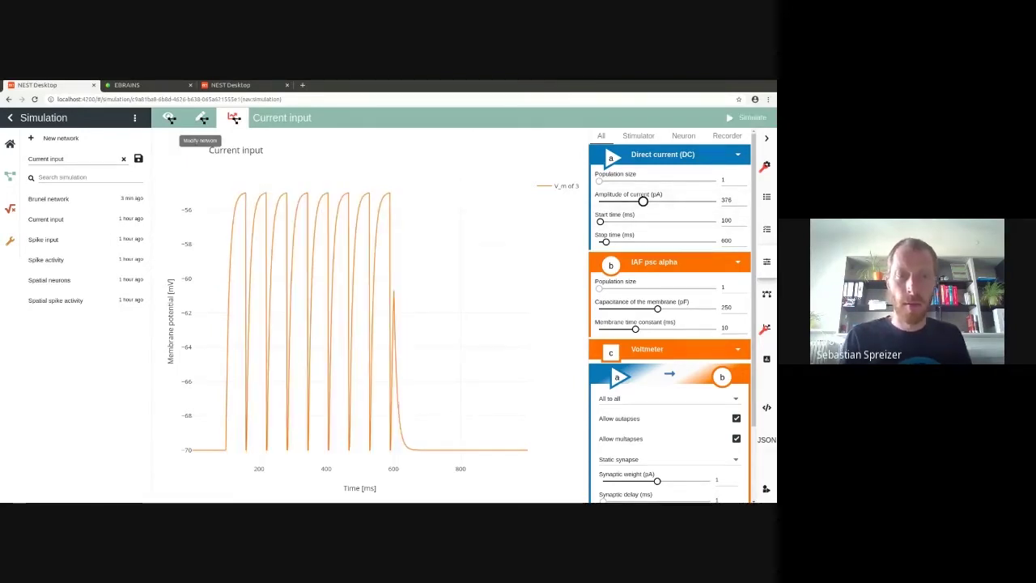
# Add a second neuron below b in the network editor and connect both generator a and voltmeter c to it
pyautogui.click(201, 117)
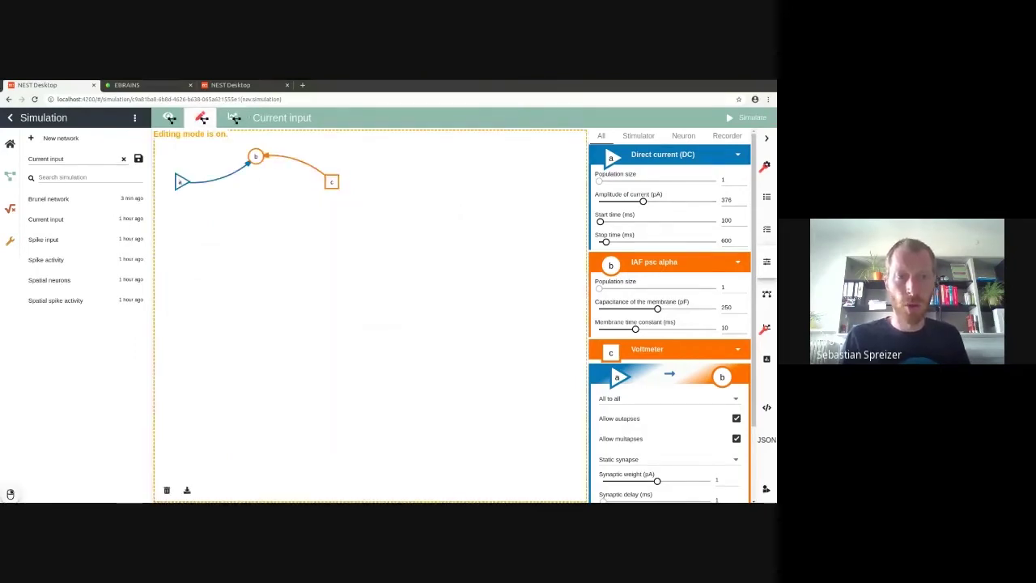
pyautogui.click(260, 207)
pyautogui.click(260, 221)
pyautogui.click(181, 182)
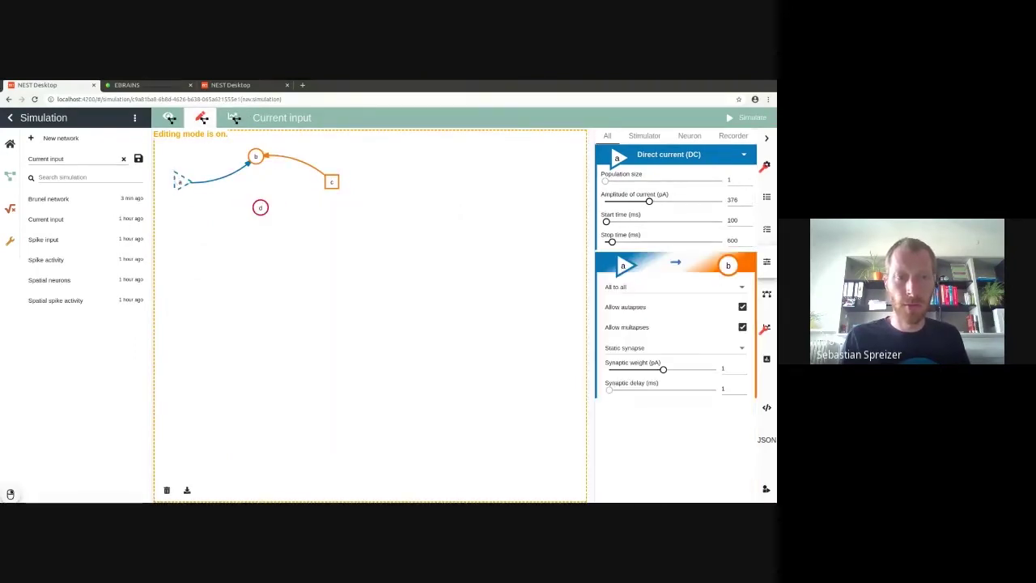
pyautogui.click(260, 208)
pyautogui.moveTo(331, 182); pyautogui.dragTo(260, 207)
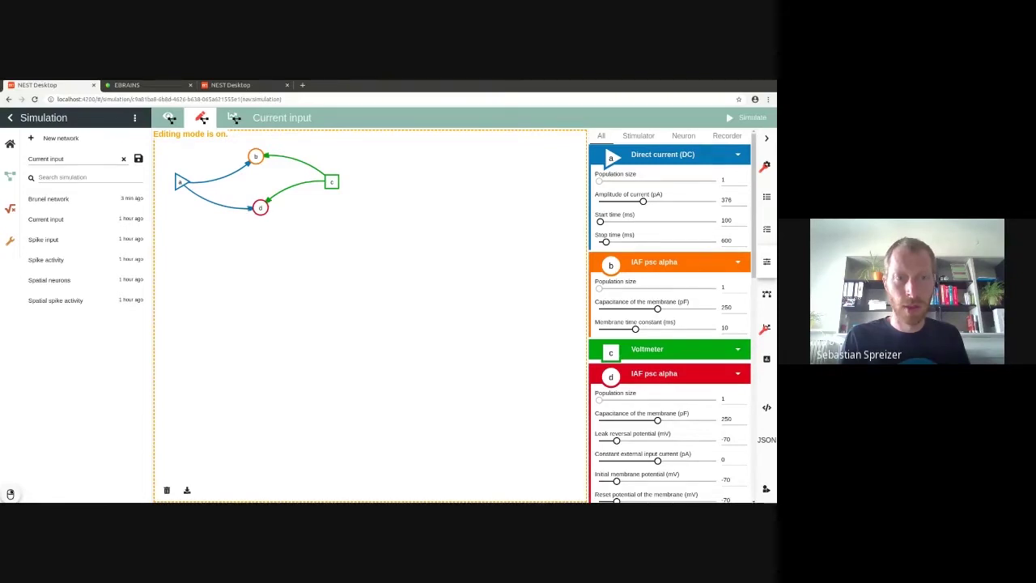
# Delete the connection from generator a to neuron d, and add a separate direct current generator connected to d instead
pyautogui.rightClick(202, 197)
pyautogui.click(254, 254)
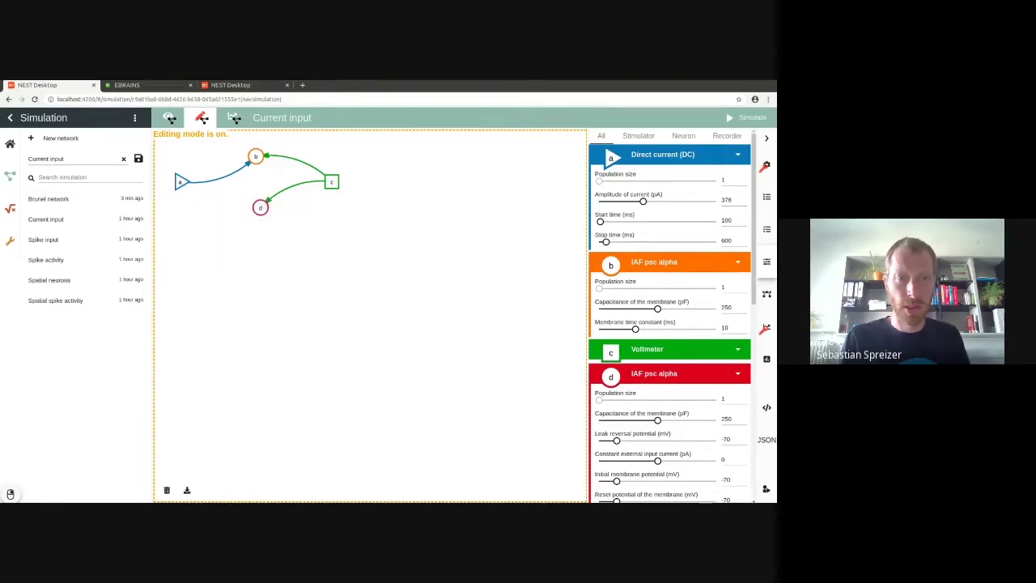
pyautogui.rightClick(192, 230)
pyautogui.click(181, 224)
pyautogui.click(192, 231)
pyautogui.moveTo(252, 212); pyautogui.dragTo(260, 208)
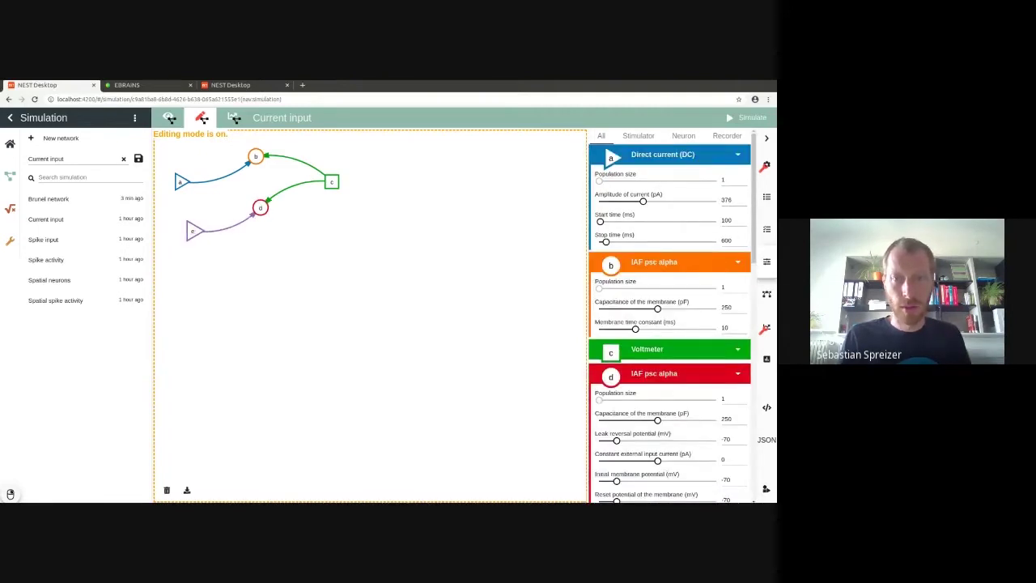
# Set generator e's current amplitude to 375 pA and simulate the network
pyautogui.click(192, 231)
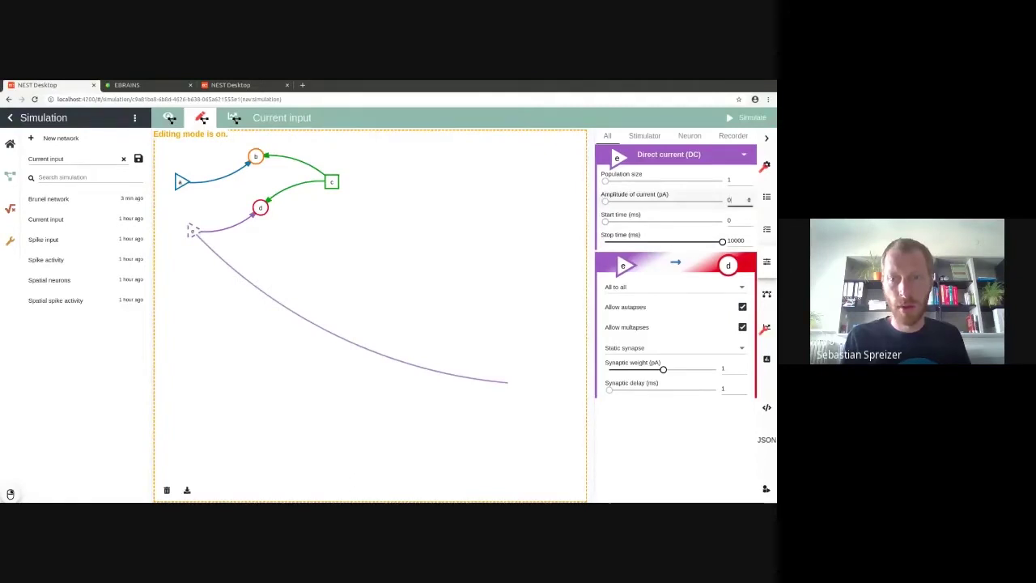
pyautogui.write('3')
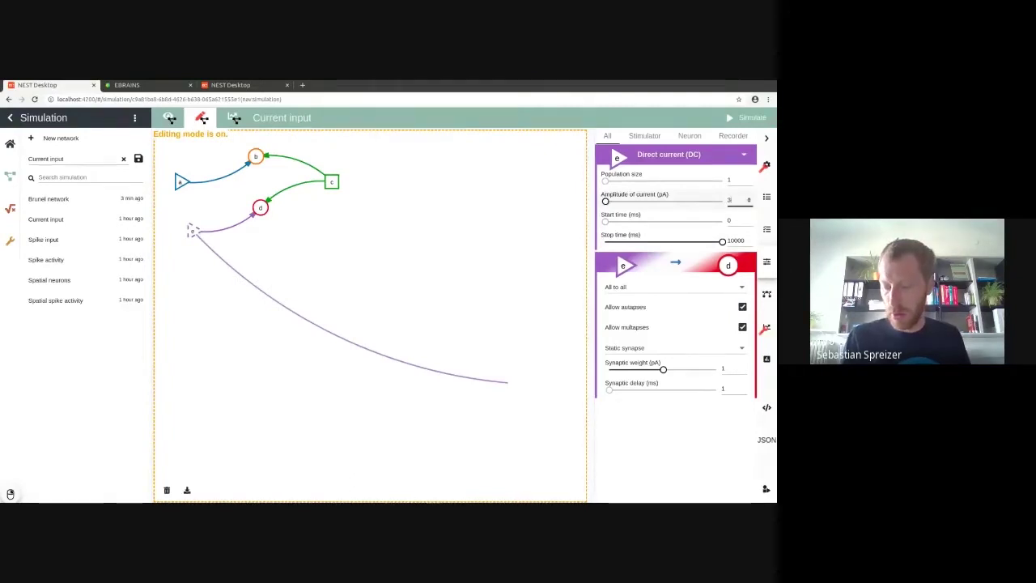
pyautogui.write('76')
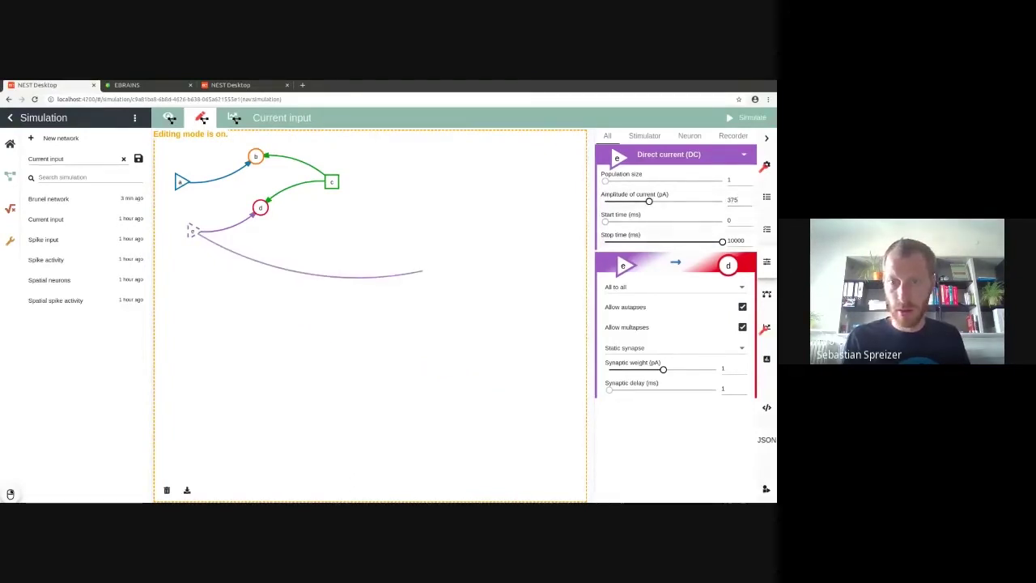
pyautogui.click(424, 276)
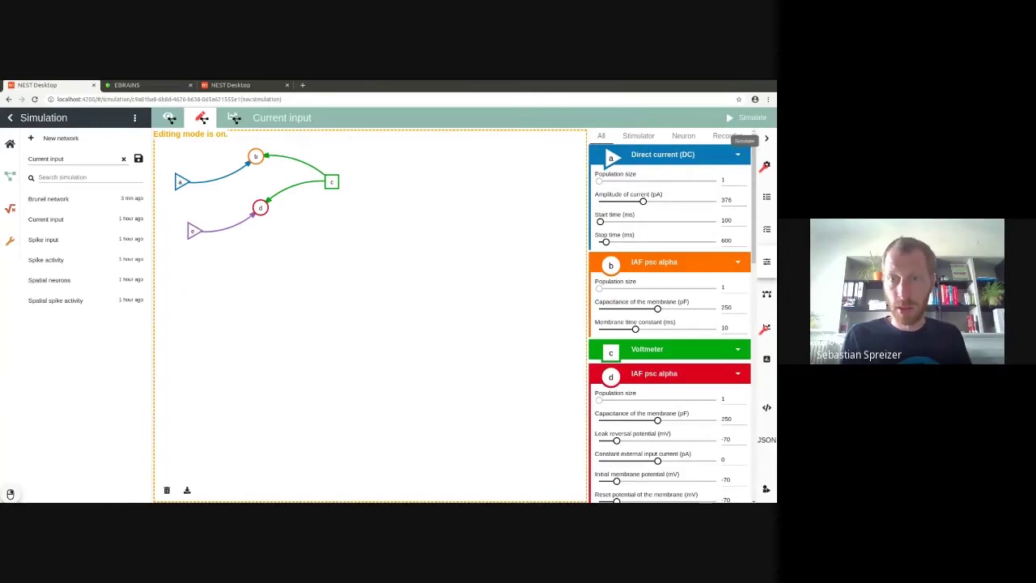
pyautogui.click(746, 118)
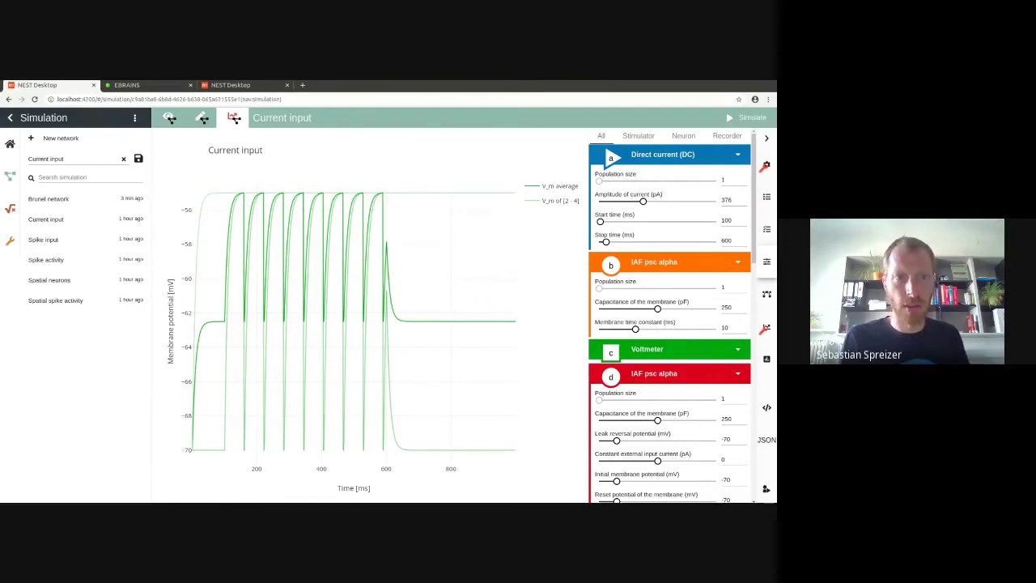
# Add a second voltmeter below c in the network editor and connect it to neuron d
pyautogui.click(201, 118)
pyautogui.rightClick(335, 229)
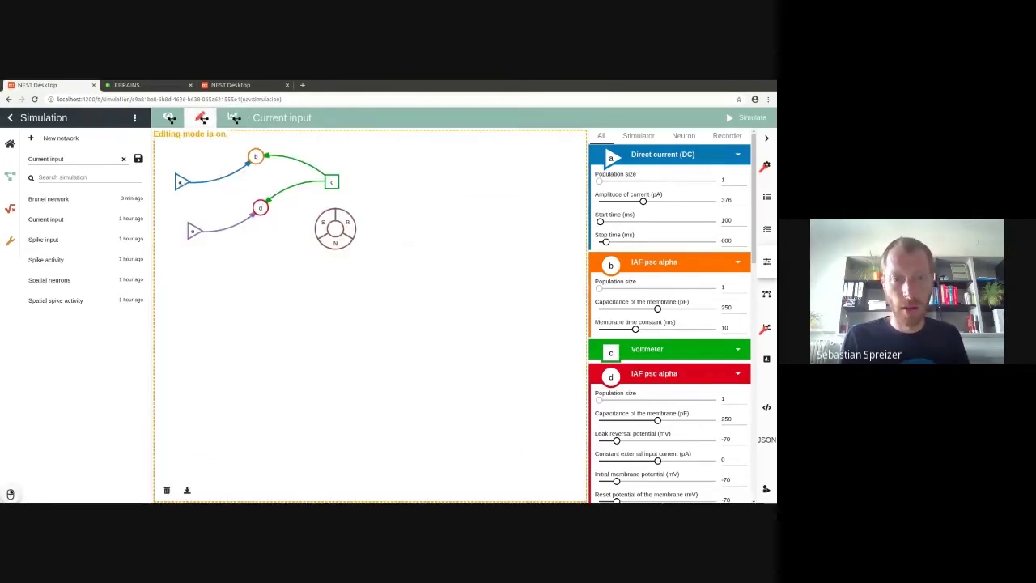
pyautogui.click(348, 222)
pyautogui.click(336, 229)
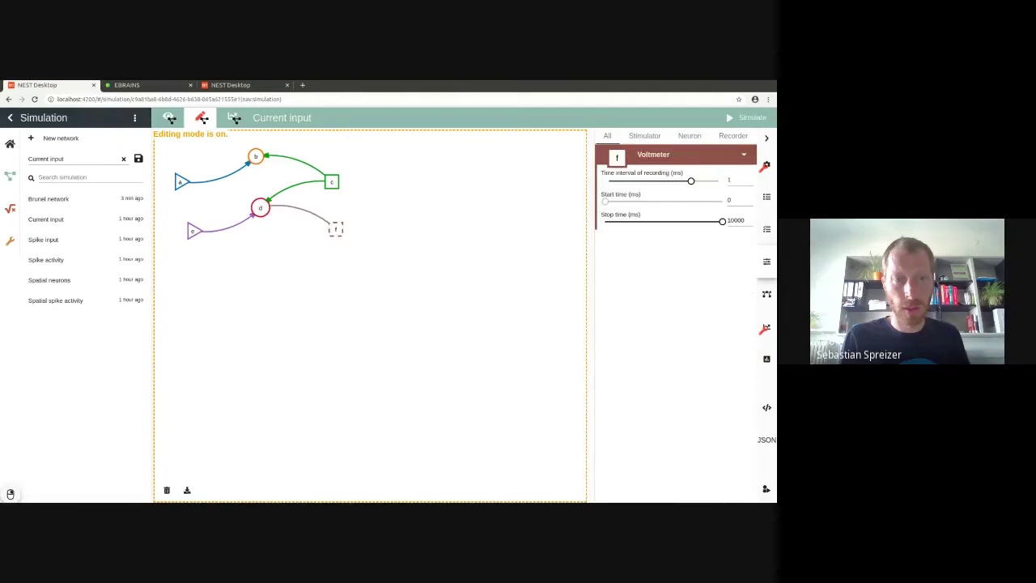
pyautogui.click(261, 208)
# Delete the connection from voltmeter c to neuron d and simulate the network
pyautogui.rightClick(293, 189)
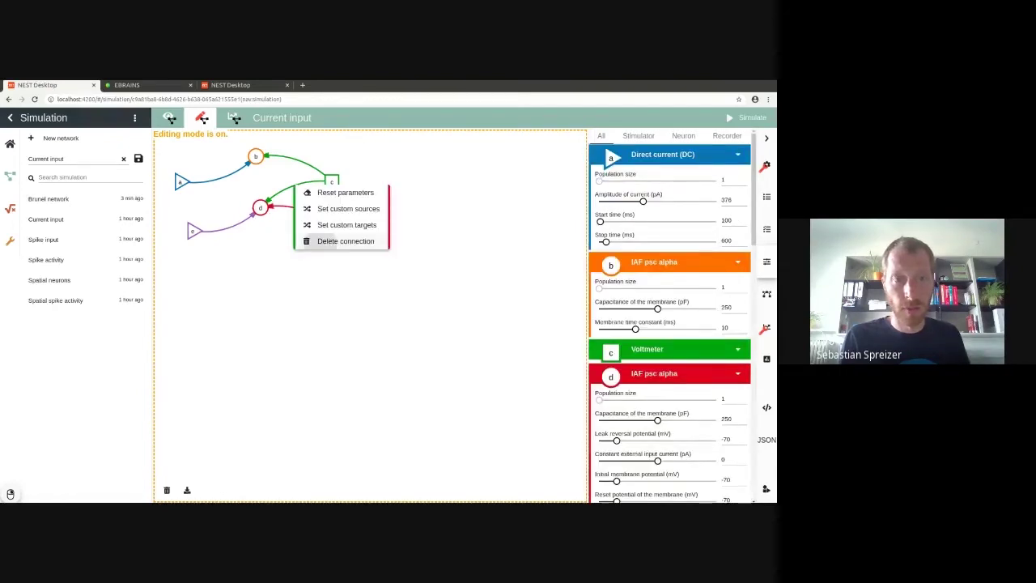
pyautogui.click(343, 240)
pyautogui.click(745, 118)
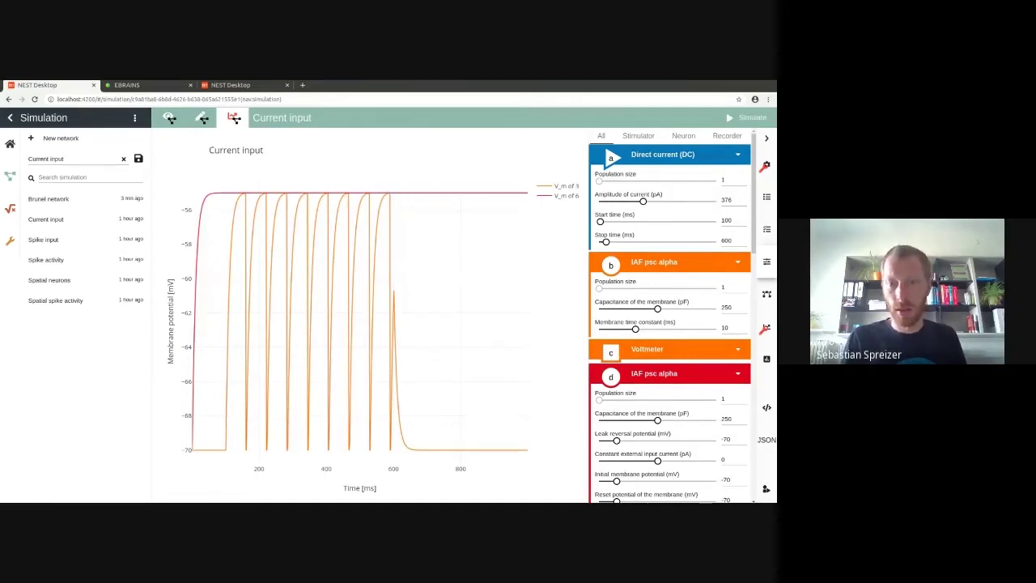
# Set generator e's start time to 100 ms and its stop time to 600 ms among the stimulator parameters
pyautogui.click(639, 136)
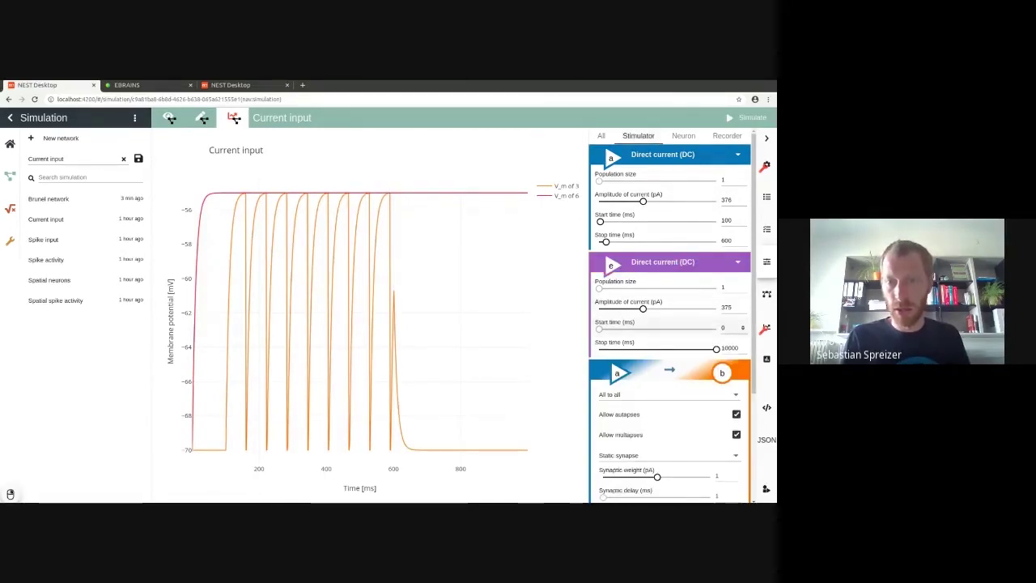
pyautogui.doubleClick(725, 328)
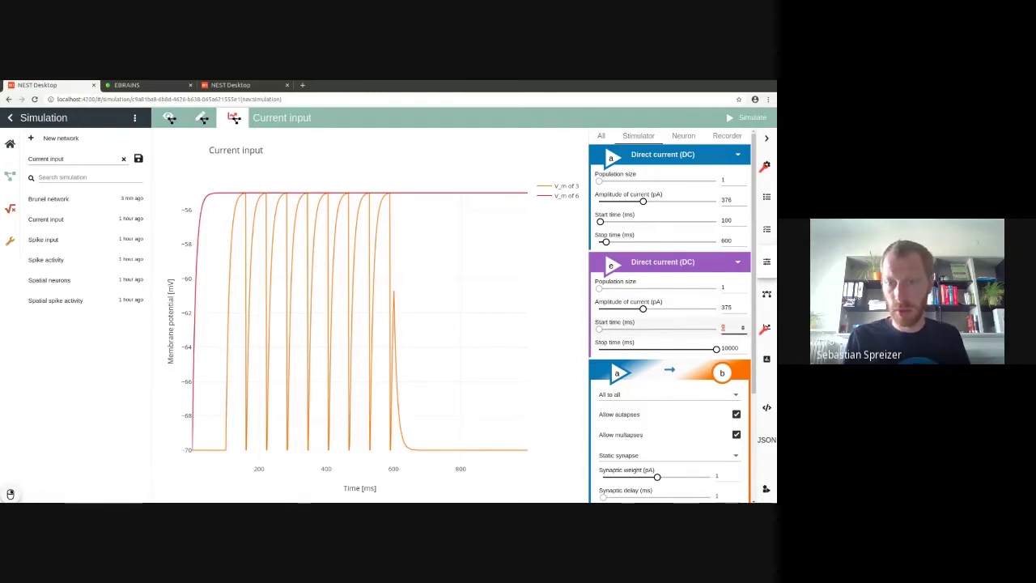
pyautogui.write('0')
pyautogui.press('Tab')
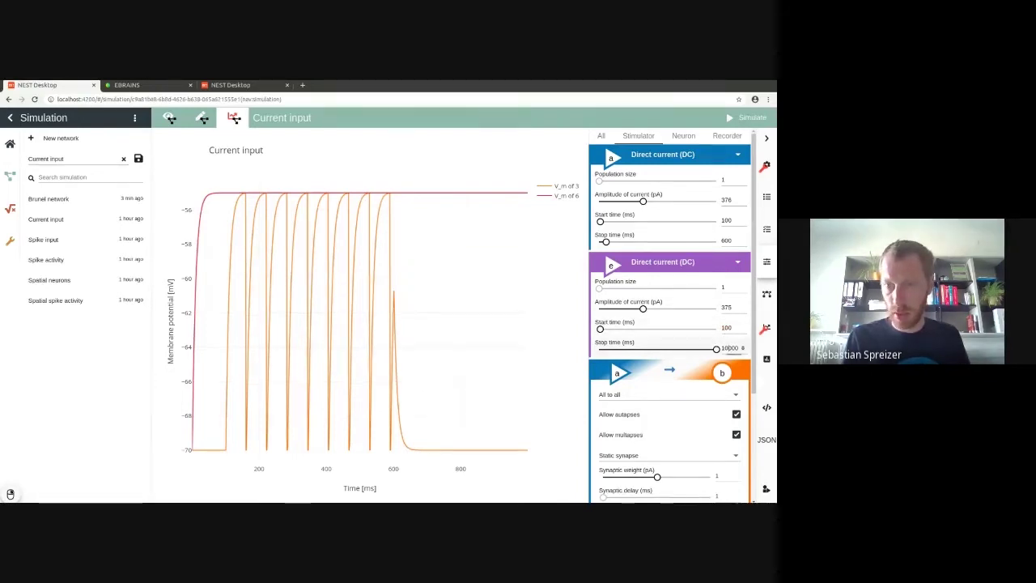
pyautogui.write('600')
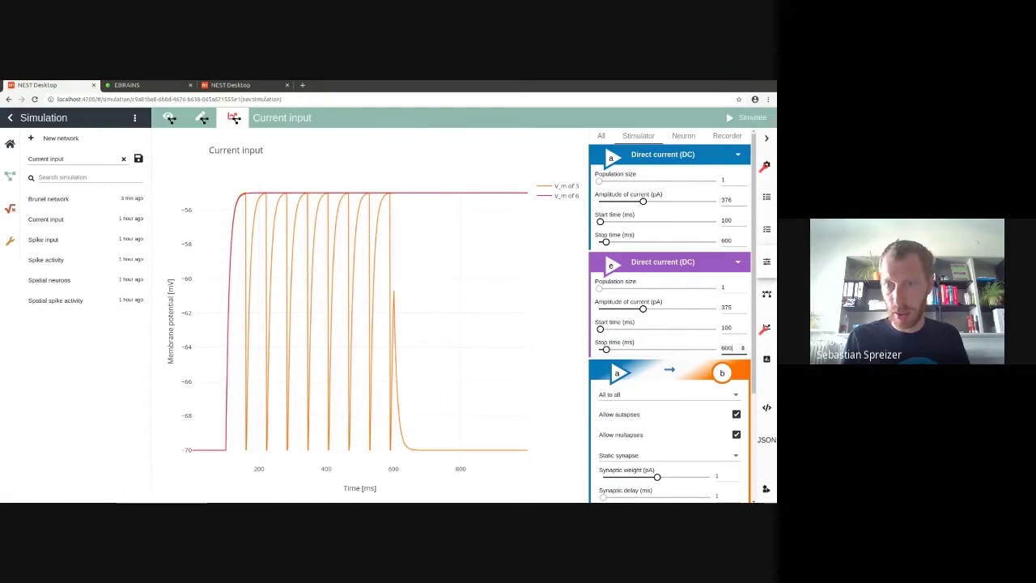
pyautogui.press('Tab')
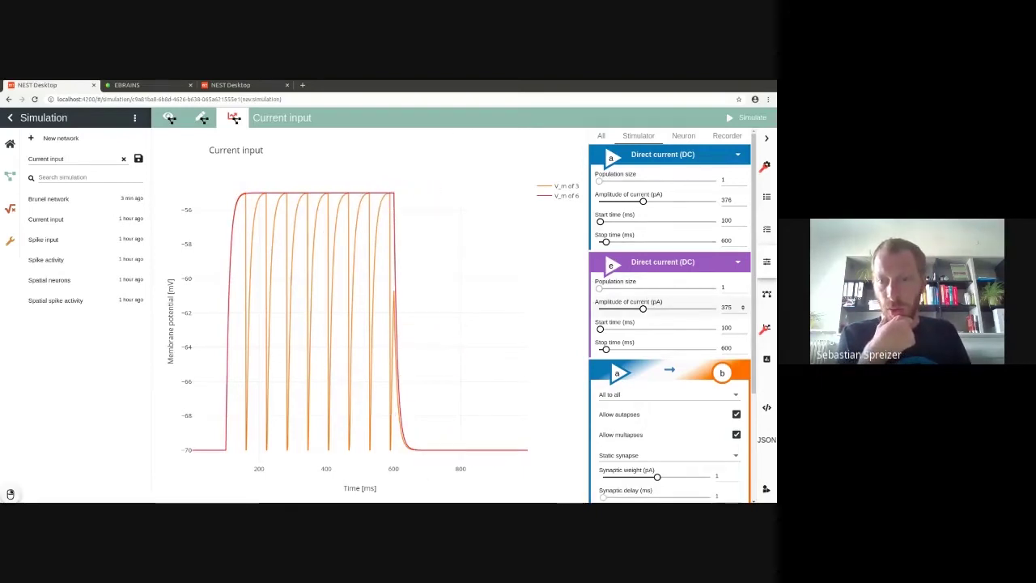
# Change generator e's model to Gaussian white noise with a mean noise current of 375 pA
pyautogui.click(742, 310)
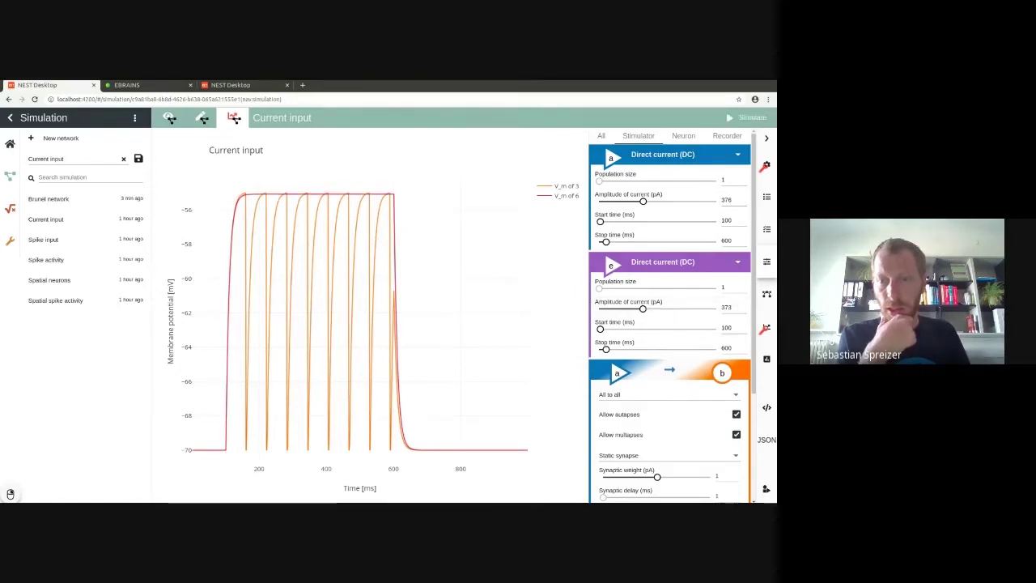
pyautogui.click(663, 261)
pyautogui.click(664, 282)
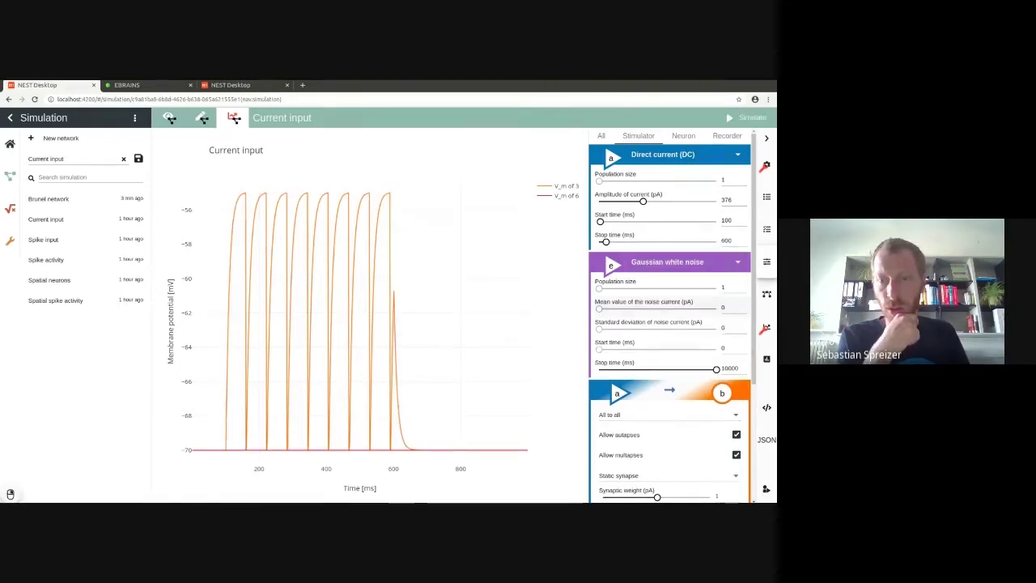
pyautogui.doubleClick(724, 307)
pyautogui.write('3')
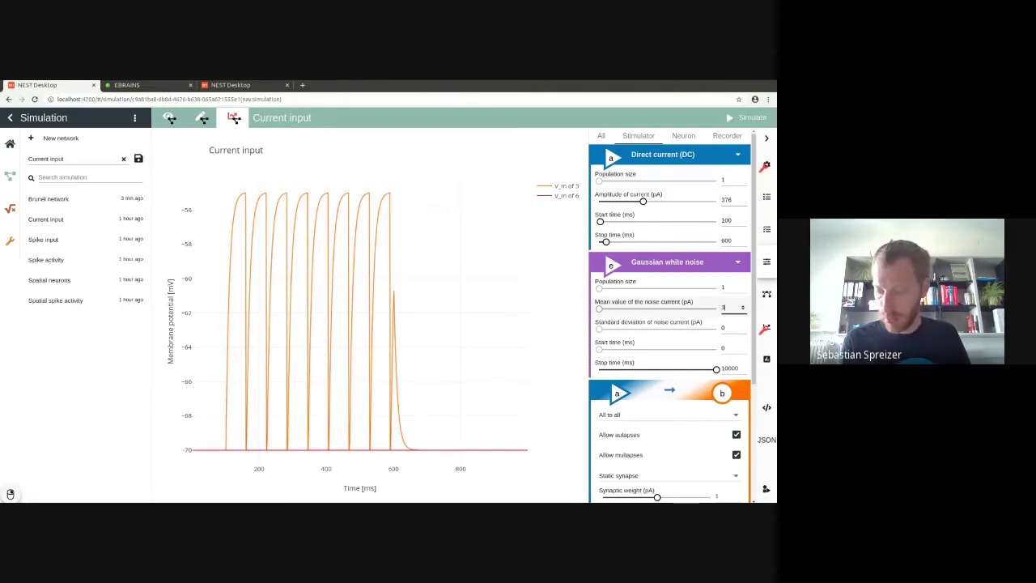
pyautogui.write('75')
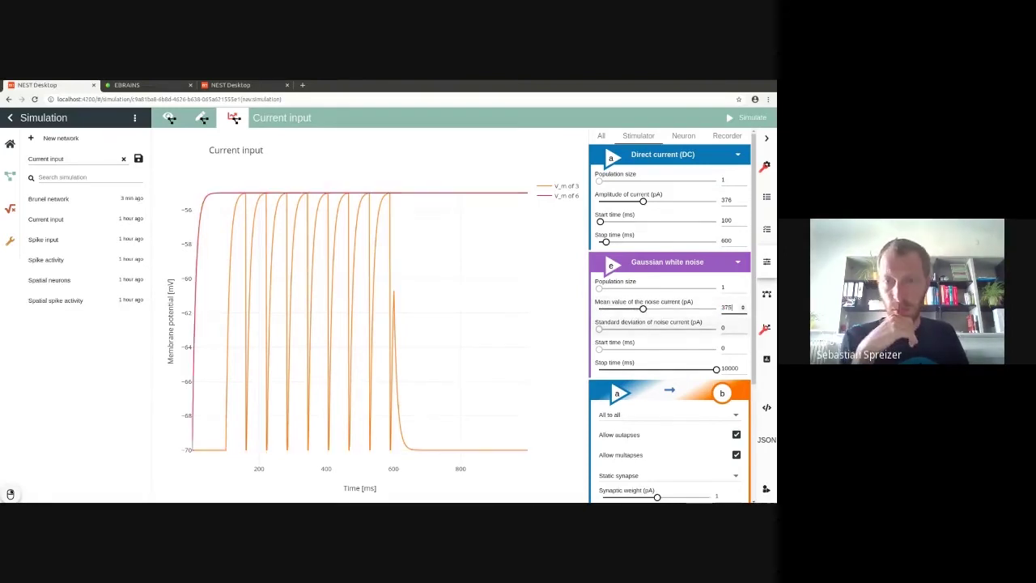
# Try a noise current standard deviation of 1 pA for generator e and return it to 0
pyautogui.click(727, 328)
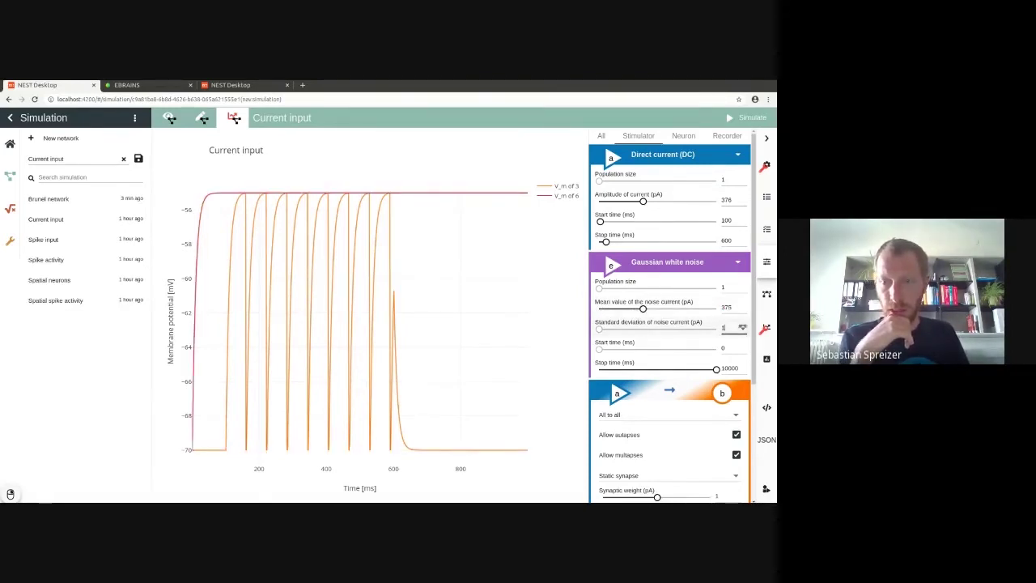
pyautogui.write('1')
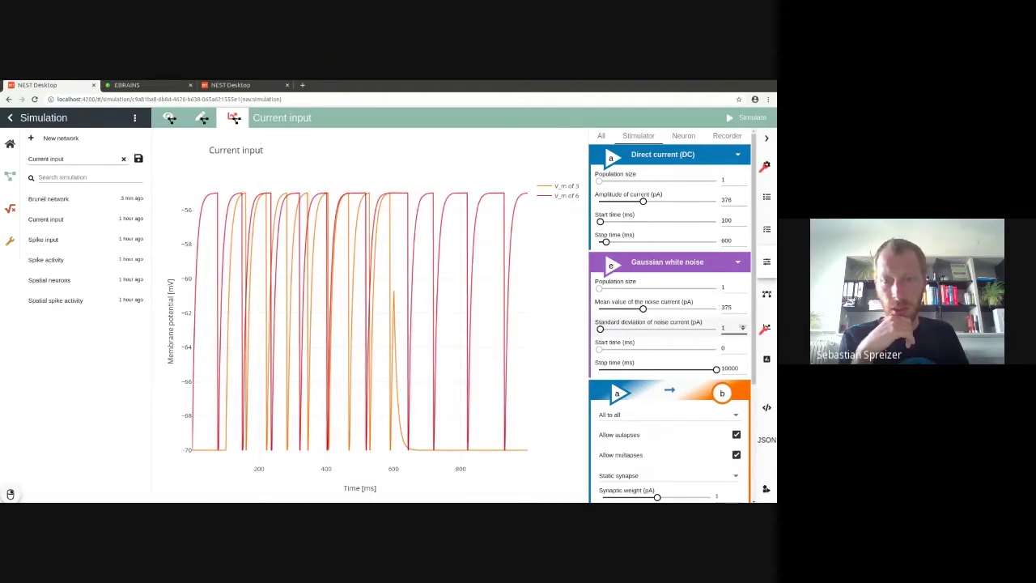
pyautogui.click(743, 330)
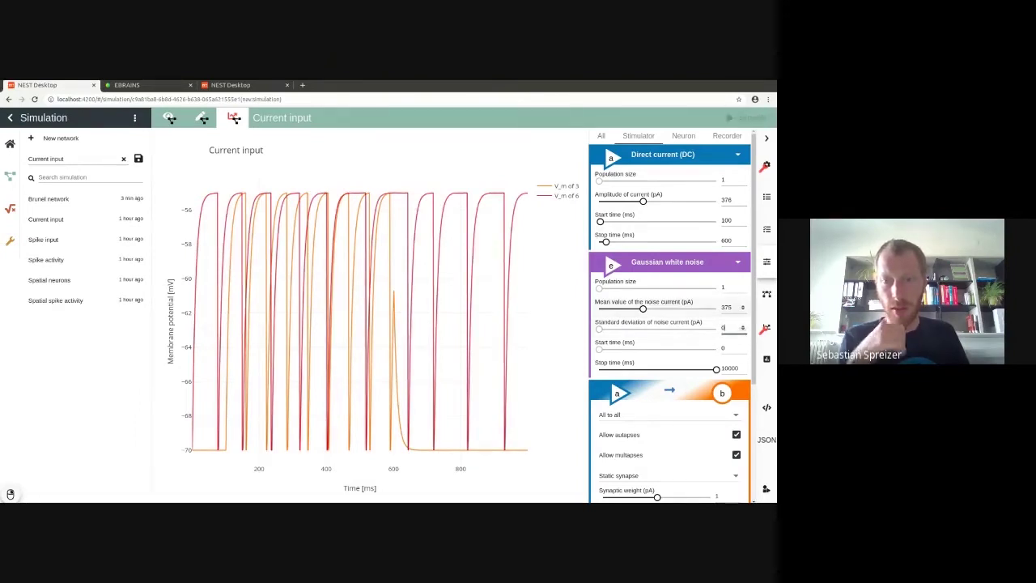
# Set generator e's mean noise current to 370 pA and its standard deviation to 6 pA
pyautogui.click(731, 308)
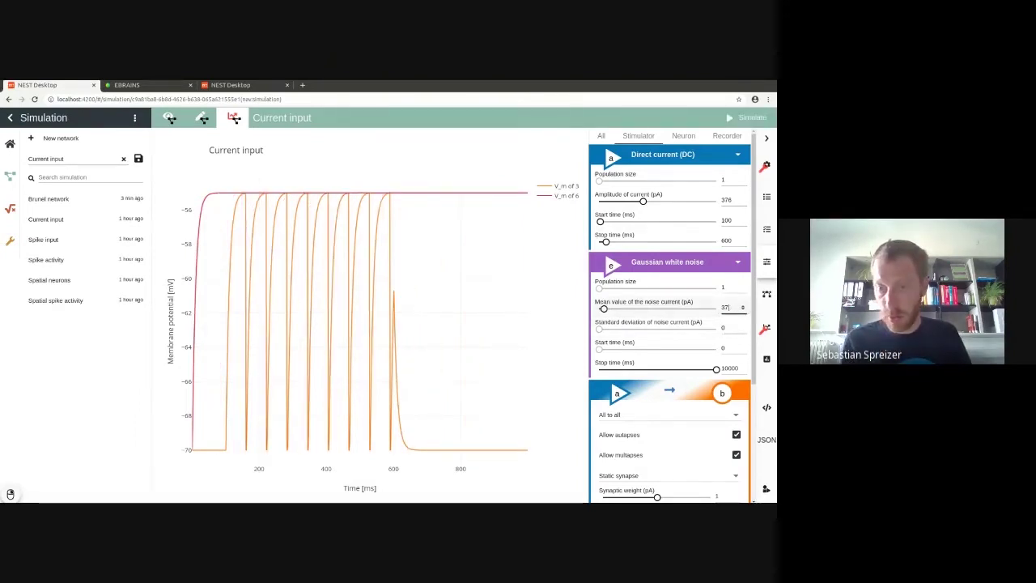
pyautogui.write('0')
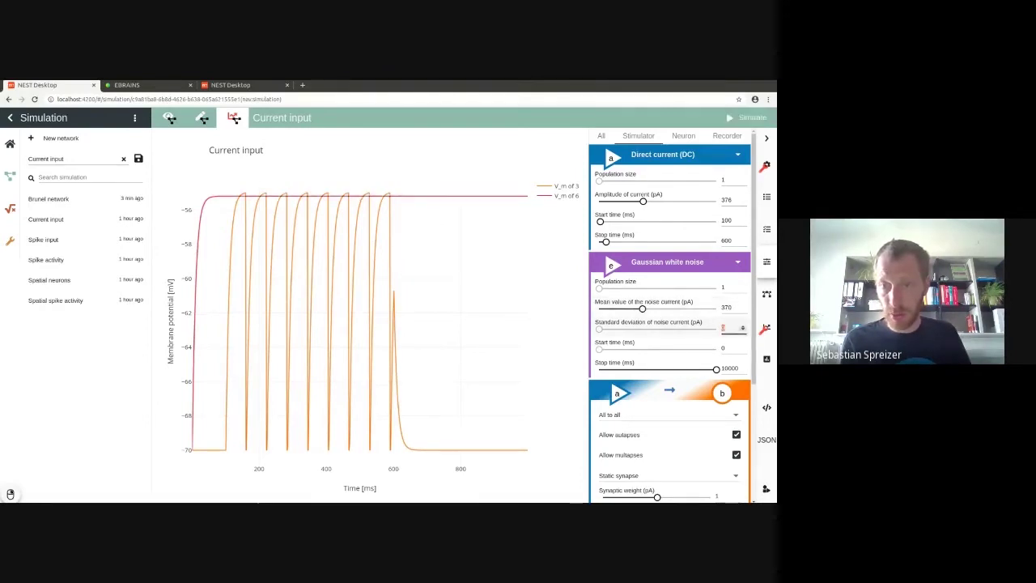
pyautogui.click(743, 326)
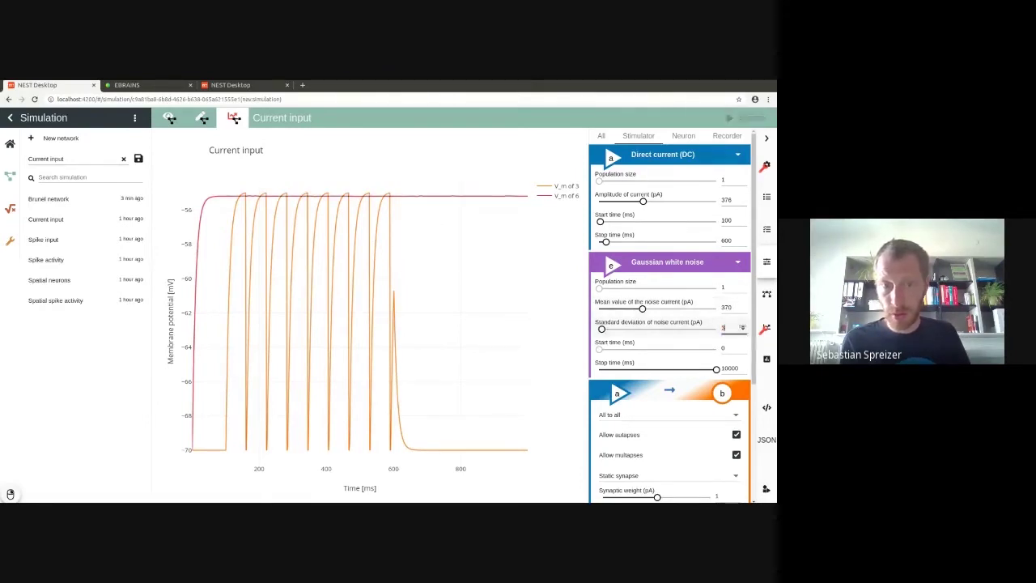
pyautogui.click(743, 326)
pyautogui.click(743, 326)
pyautogui.click(743, 326)
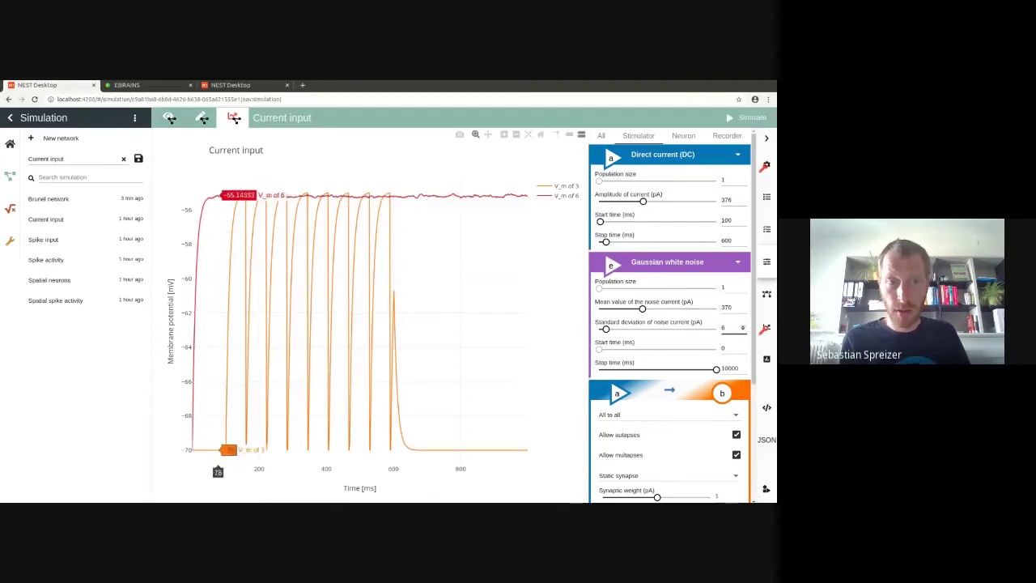
# Raise the standard deviation of generator e's noise current stepwise to 14 pA
pyautogui.moveTo(217, 181); pyautogui.dragTo(421, 220)
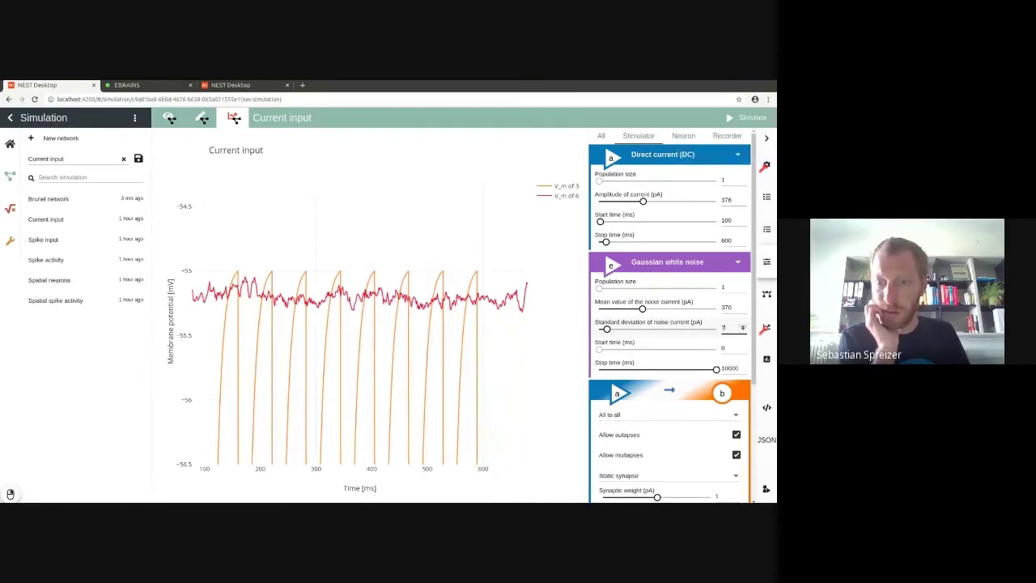
pyautogui.click(743, 326)
pyautogui.click(743, 326)
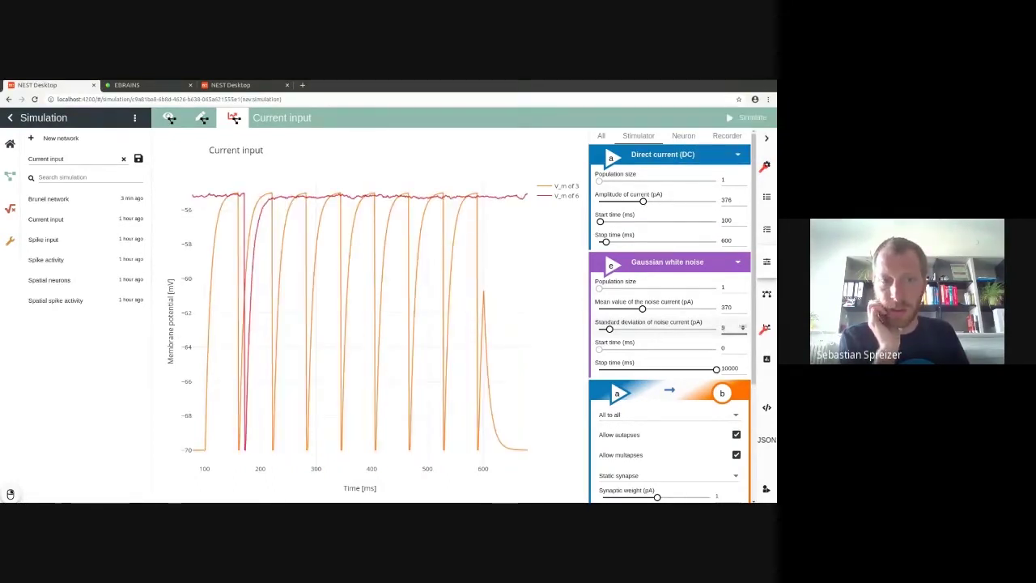
pyautogui.click(743, 325)
pyautogui.click(743, 325)
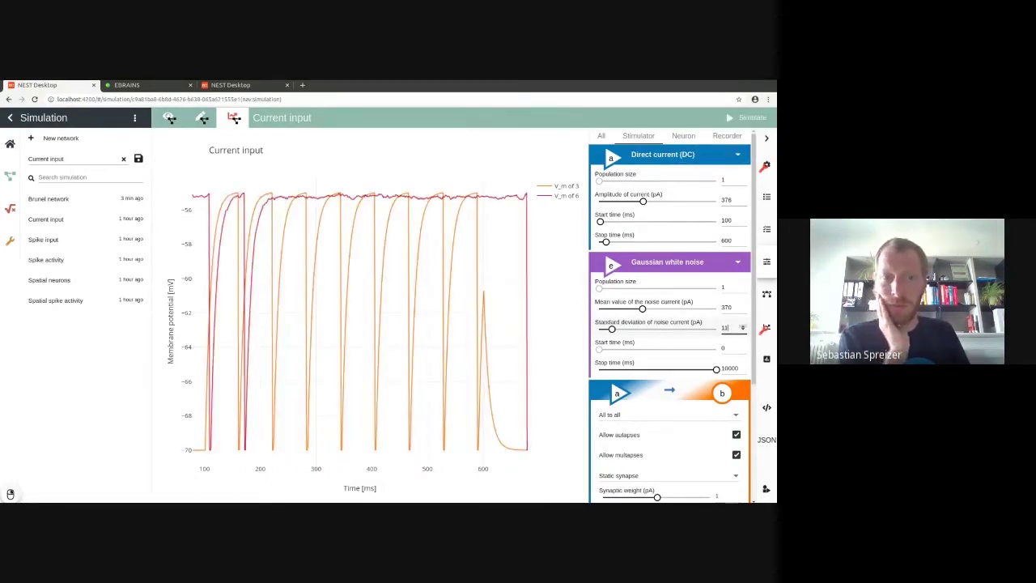
pyautogui.click(742, 326)
pyautogui.click(743, 326)
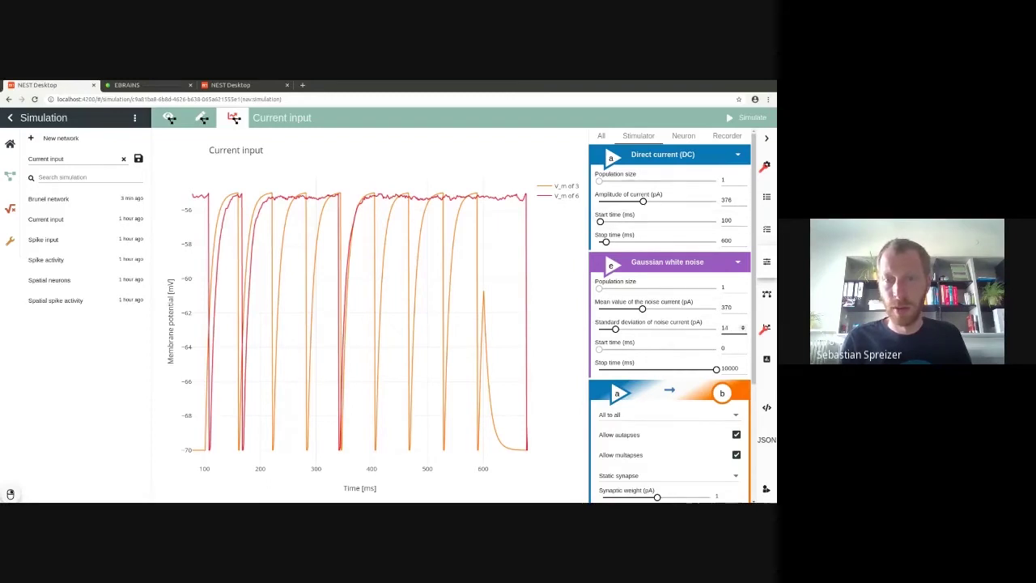
# Change generator a to Gaussian white noise with a mean of 376 pA and a standard deviation of 5 pA
pyautogui.click(688, 154)
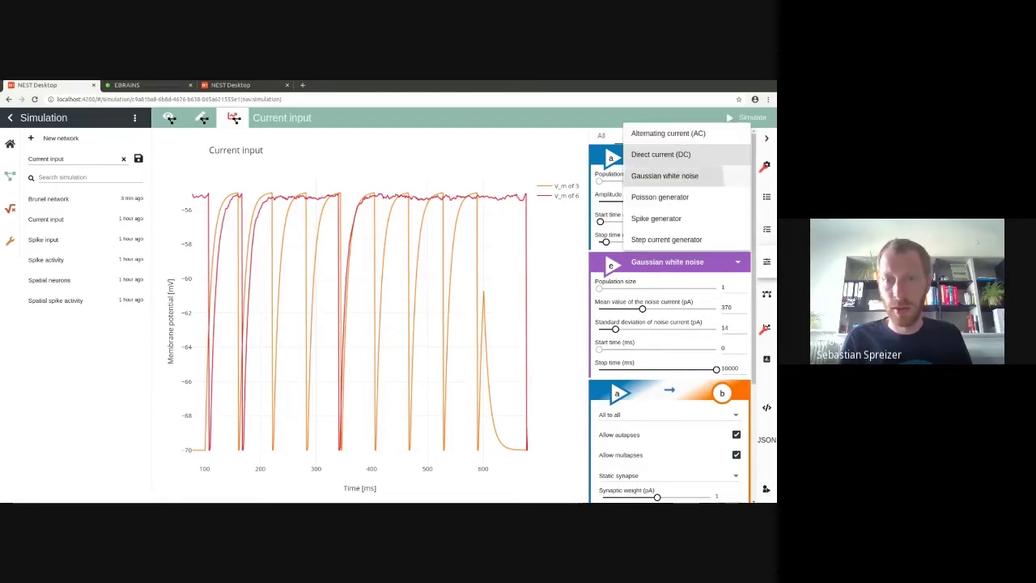
pyautogui.click(664, 176)
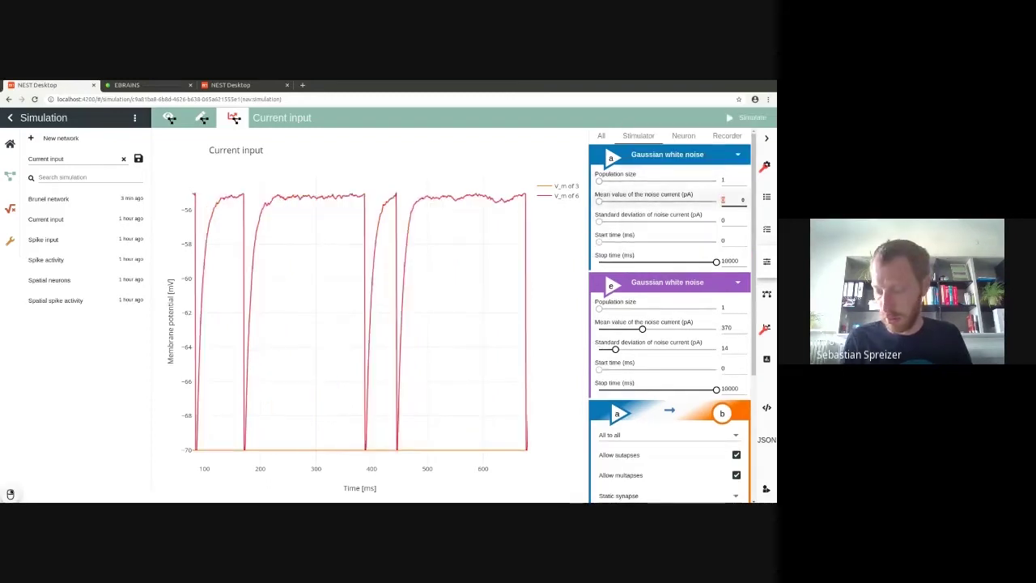
pyautogui.write('7')
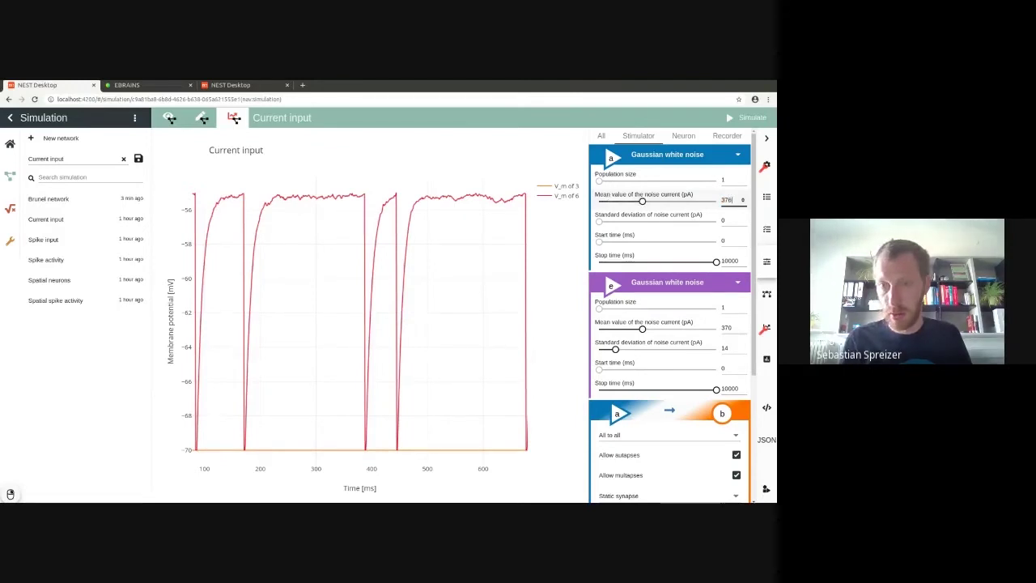
pyautogui.press('Tab')
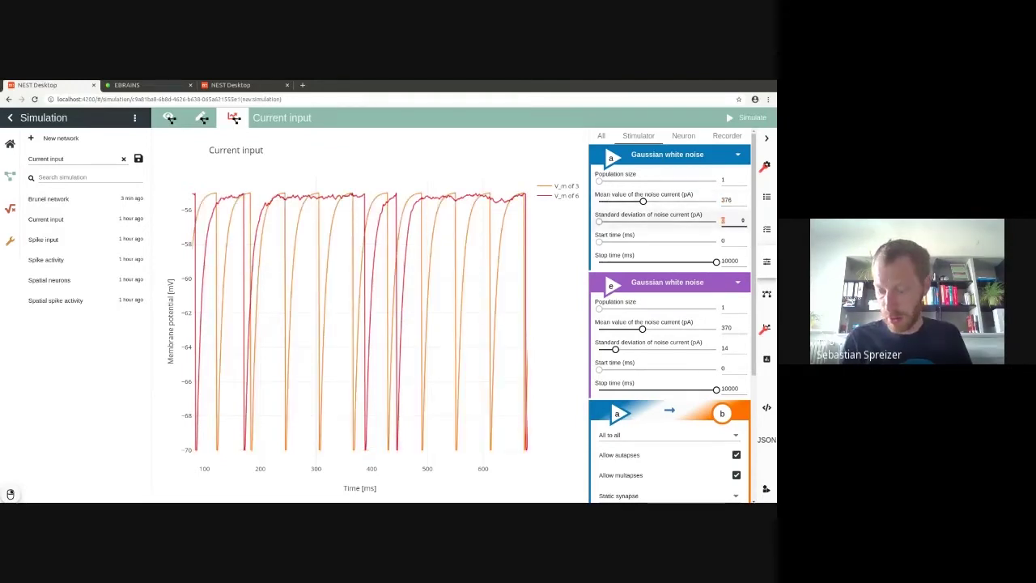
pyautogui.write('5')
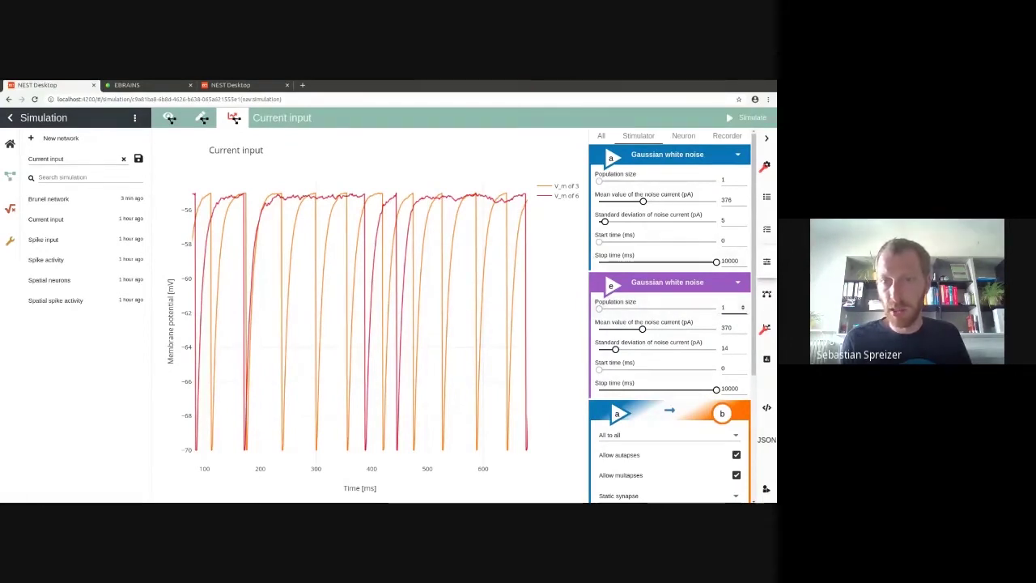
# Set the population size of neurons b and d to 10 each and simulate the network
pyautogui.click(683, 136)
pyautogui.click(733, 179)
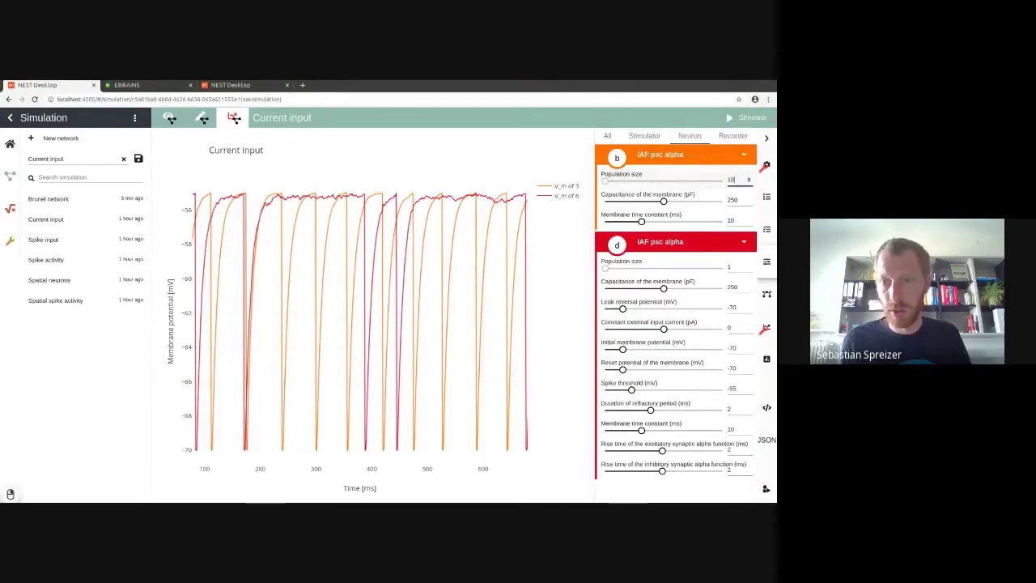
pyautogui.click(733, 267)
pyautogui.write('0')
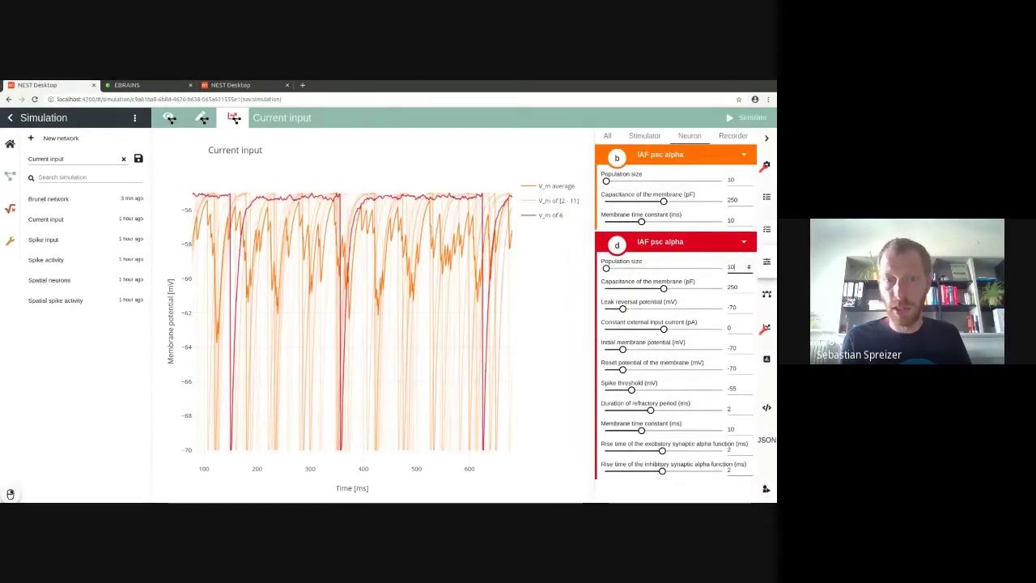
pyautogui.click(752, 117)
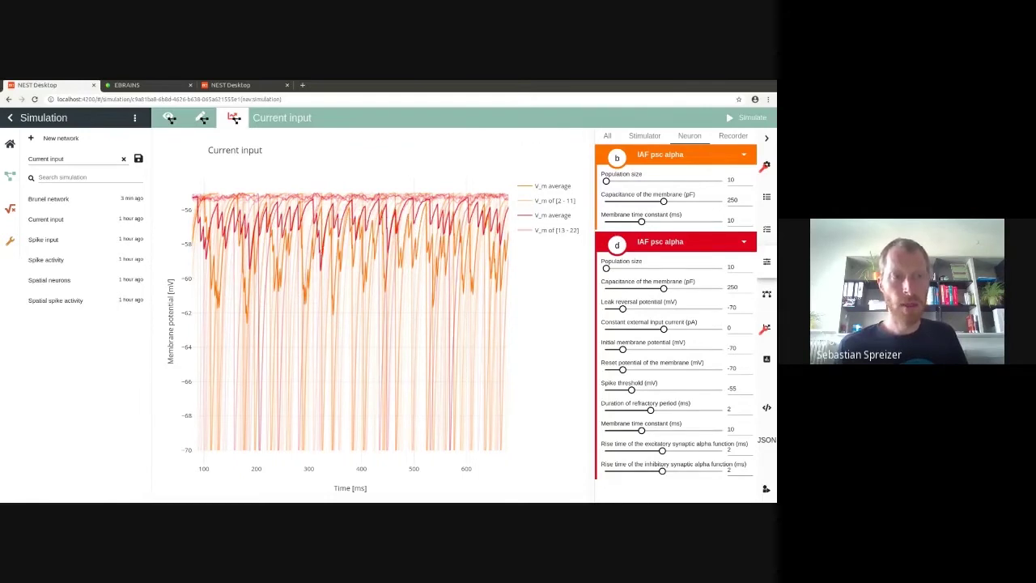
# Rename the simulation "My simulation" and save it to the simulation list
pyautogui.click(68, 159)
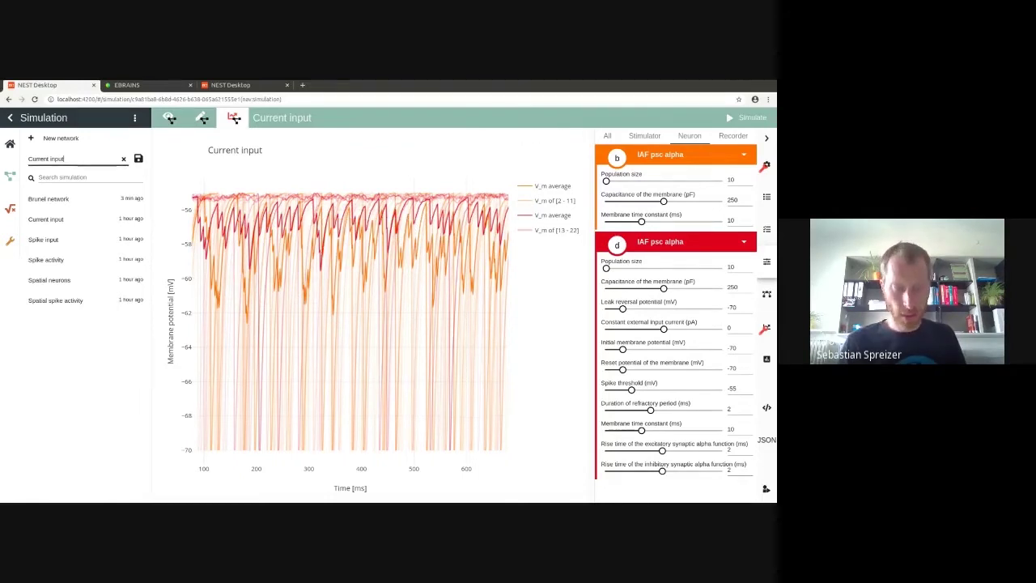
pyautogui.press('BackSpace')
pyautogui.press('BackSpace')
pyautogui.press('BackSpace')
pyautogui.press('BackSpace')
pyautogui.press('BackSpace')
pyautogui.press('BackSpace')
pyautogui.press('BackSpace')
pyautogui.press('BackSpace')
pyautogui.press('BackSpace')
pyautogui.press('BackSpace')
pyautogui.press('BackSpace')
pyautogui.press('BackSpace')
pyautogui.press('BackSpace')
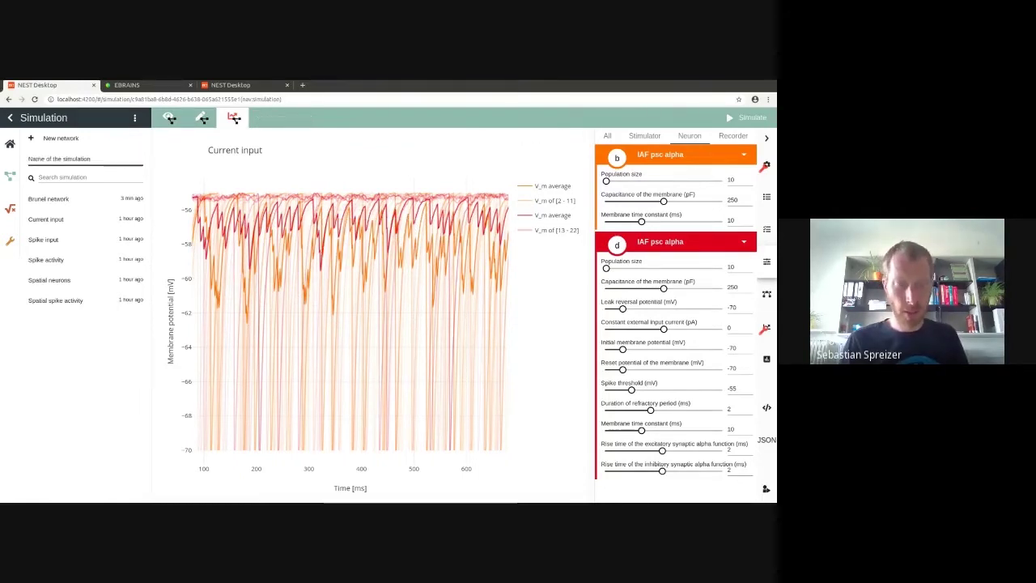
pyautogui.write('My simulation')
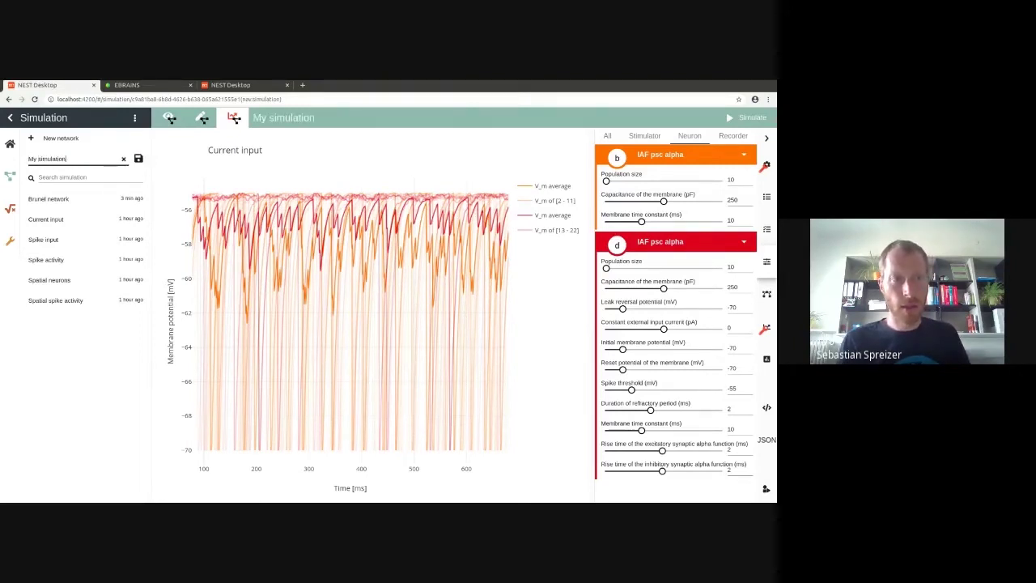
pyautogui.click(139, 159)
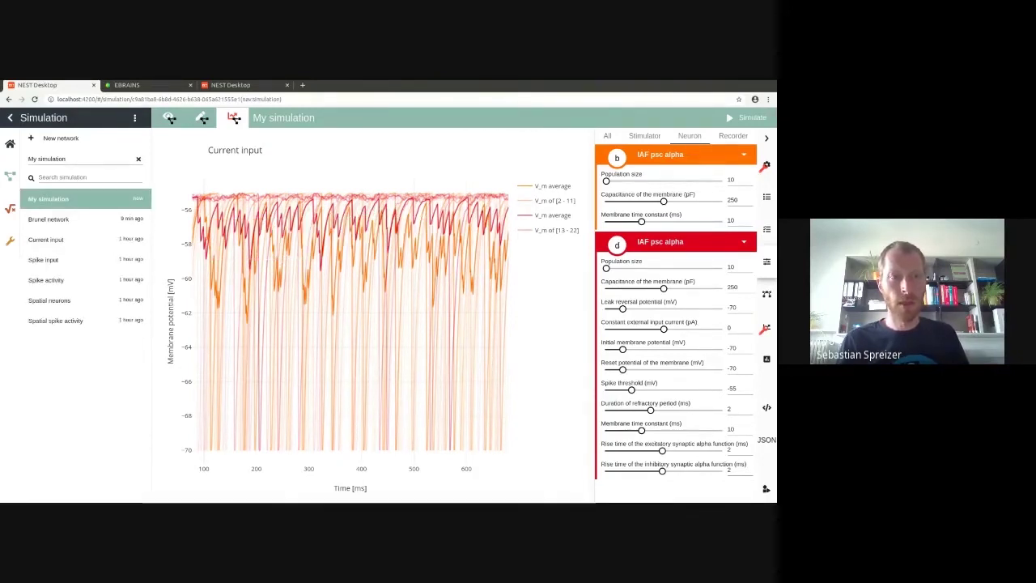
# Download all saved simulation protocols as a JSON file
pyautogui.click(134, 117)
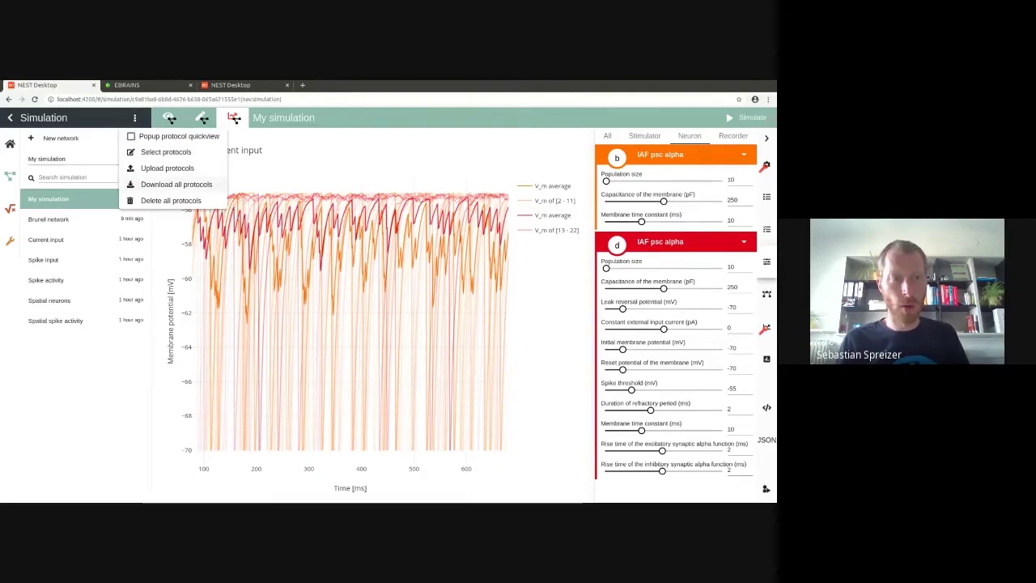
pyautogui.click(174, 185)
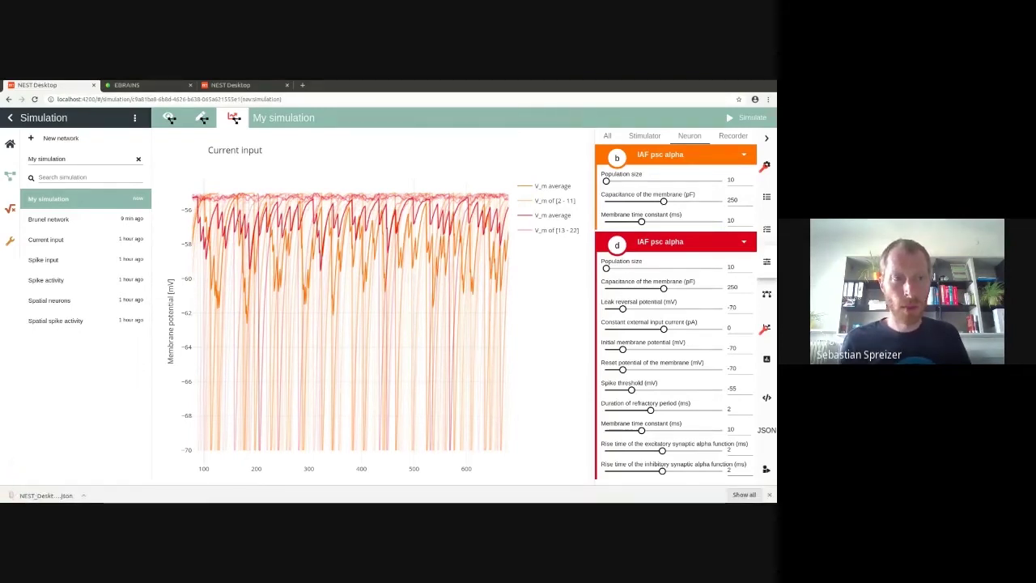
# Delete all saved protocols and restore them by uploading the downloaded protocol file
pyautogui.click(135, 117)
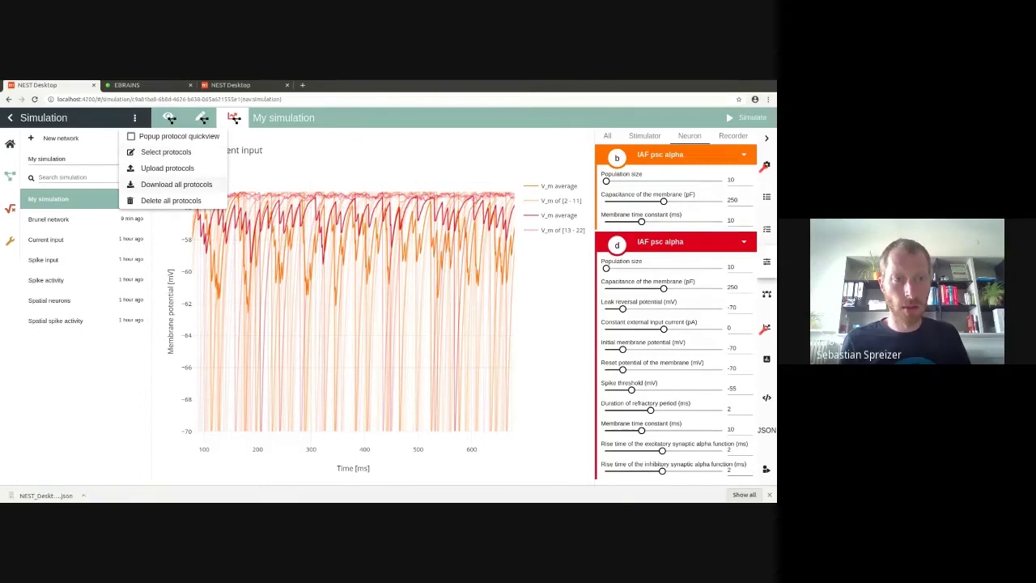
pyautogui.click(194, 226)
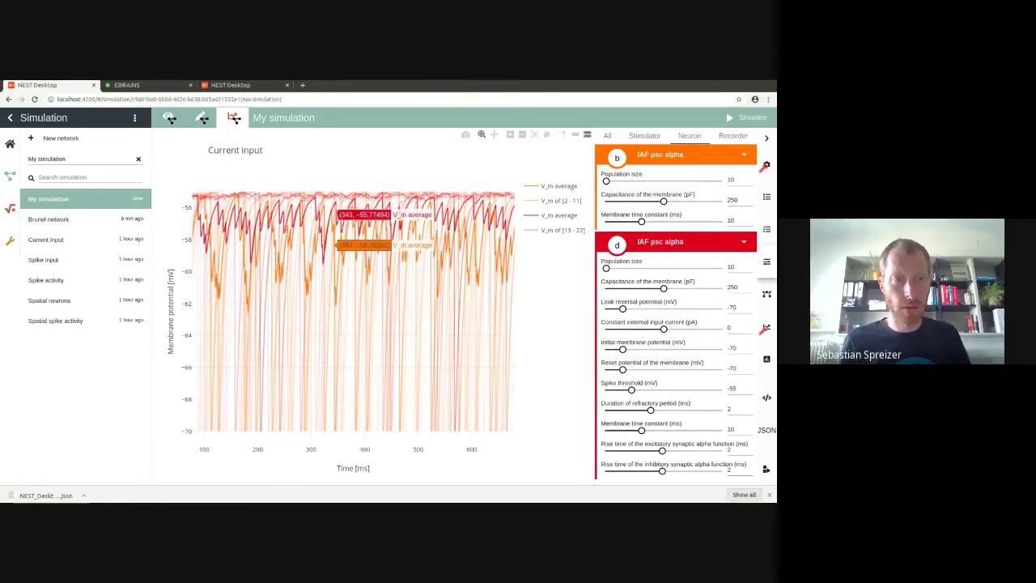
pyautogui.scroll(-2, 86, 240)
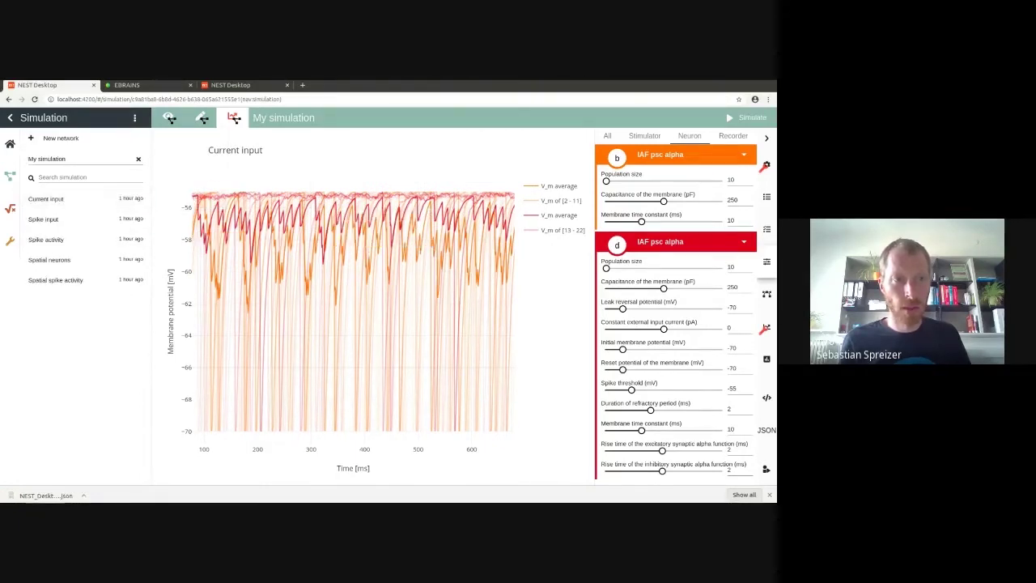
pyautogui.click(135, 119)
pyautogui.click(174, 167)
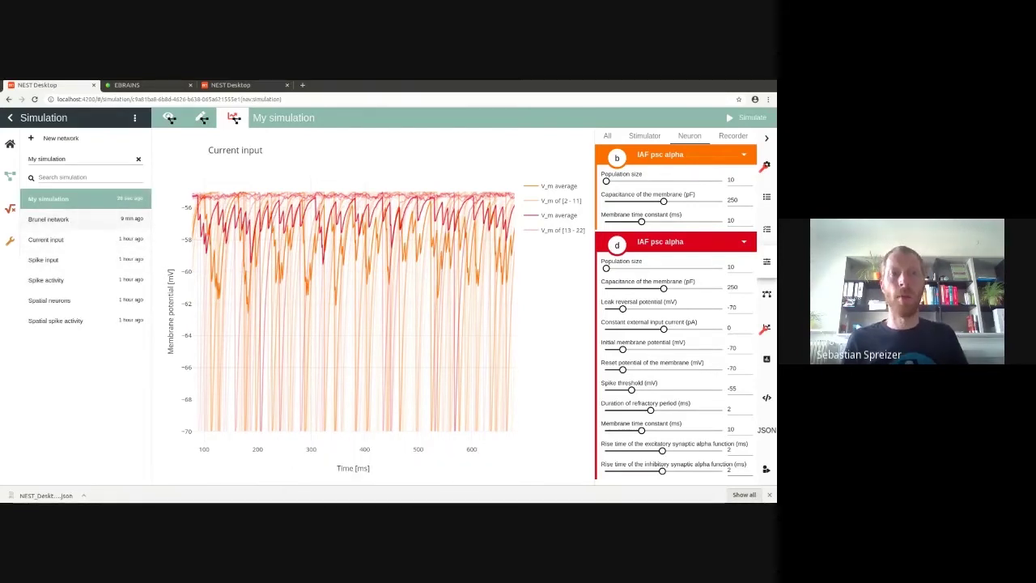
# Load the saved Brunel network and simulate it
pyautogui.click(68, 220)
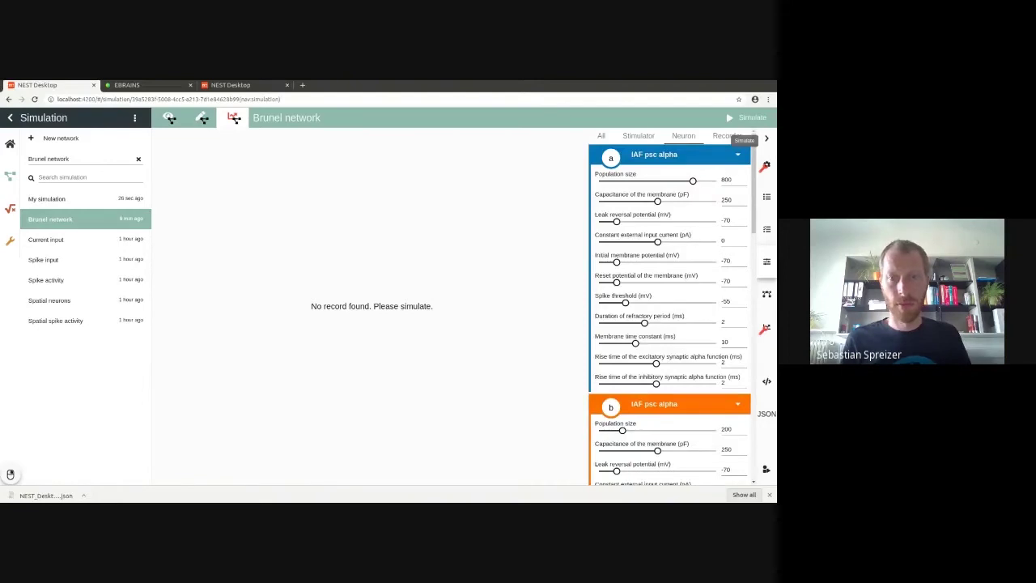
pyautogui.click(745, 118)
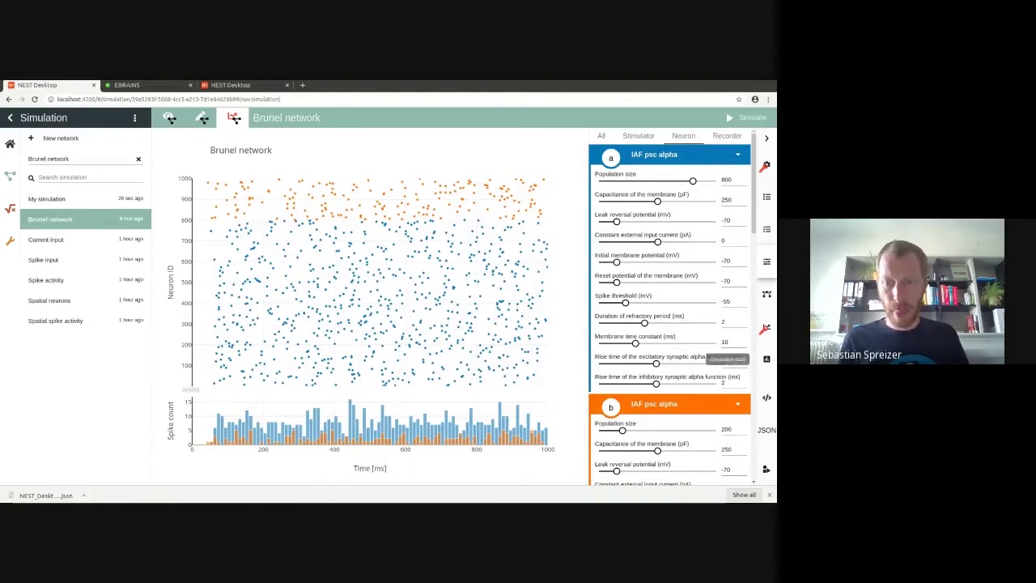
# Show the script code beside the network editor and start a new empty network
pyautogui.click(767, 398)
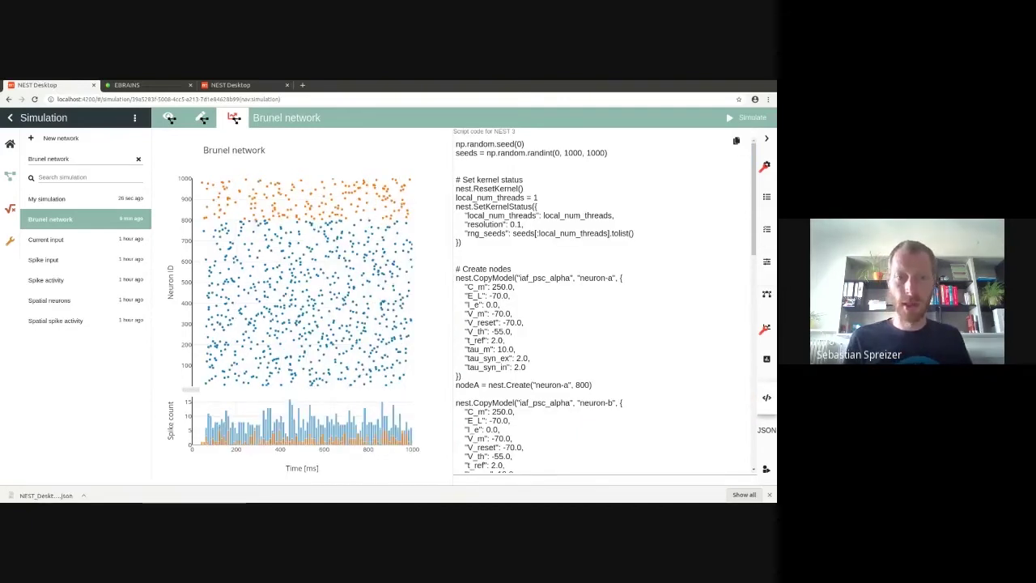
pyautogui.click(201, 117)
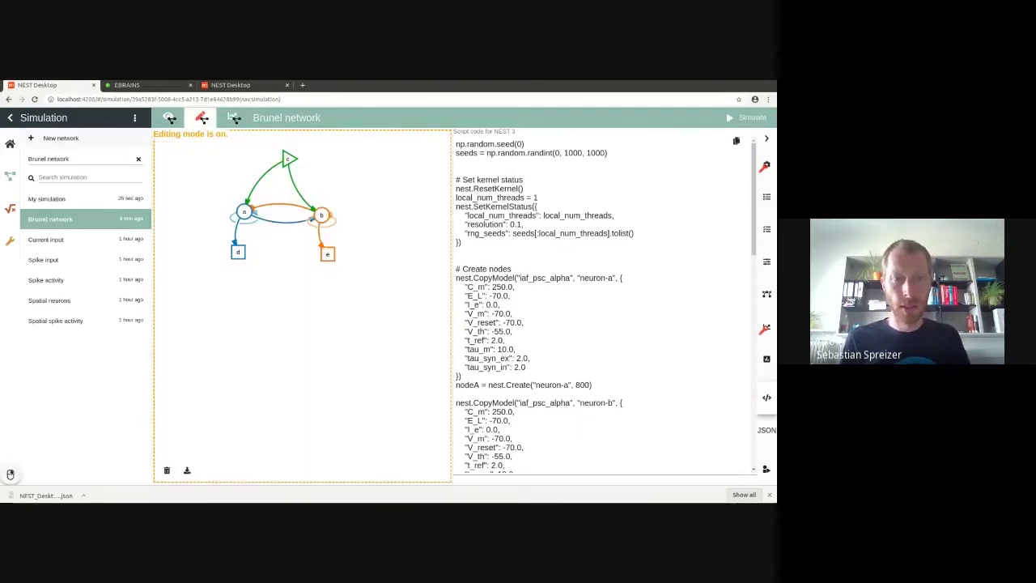
pyautogui.click(60, 138)
pyautogui.moveTo(478, 153); pyautogui.dragTo(526, 304)
pyautogui.click(527, 304)
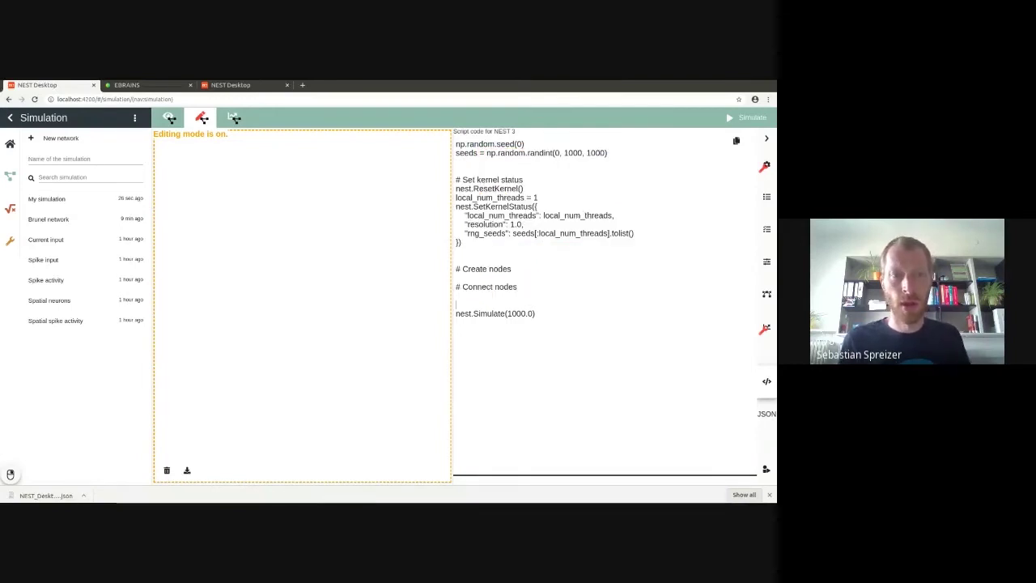
# Add a neuron to the empty network and highlight its node creation code in the script
pyautogui.click(219, 178)
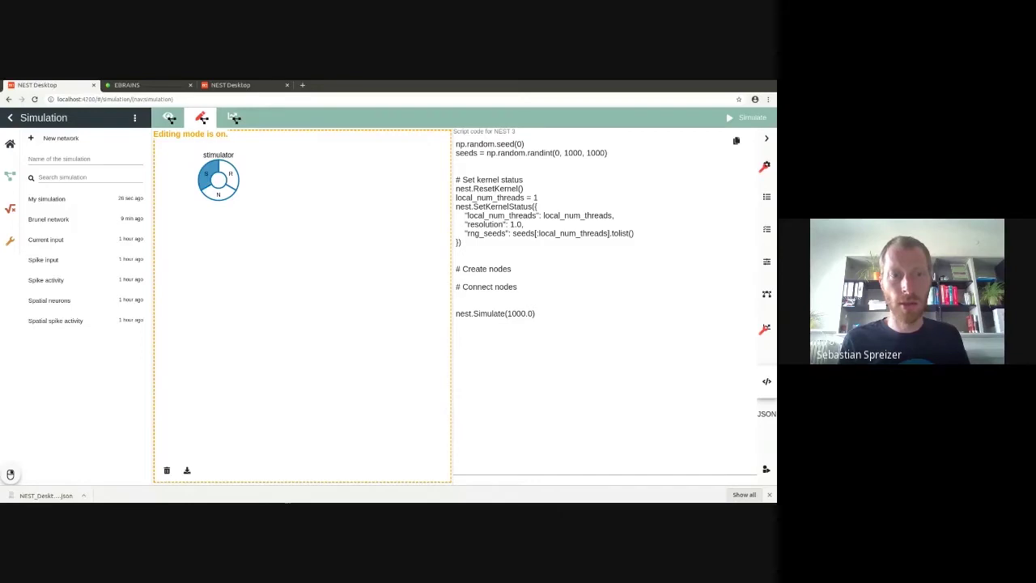
pyautogui.click(218, 192)
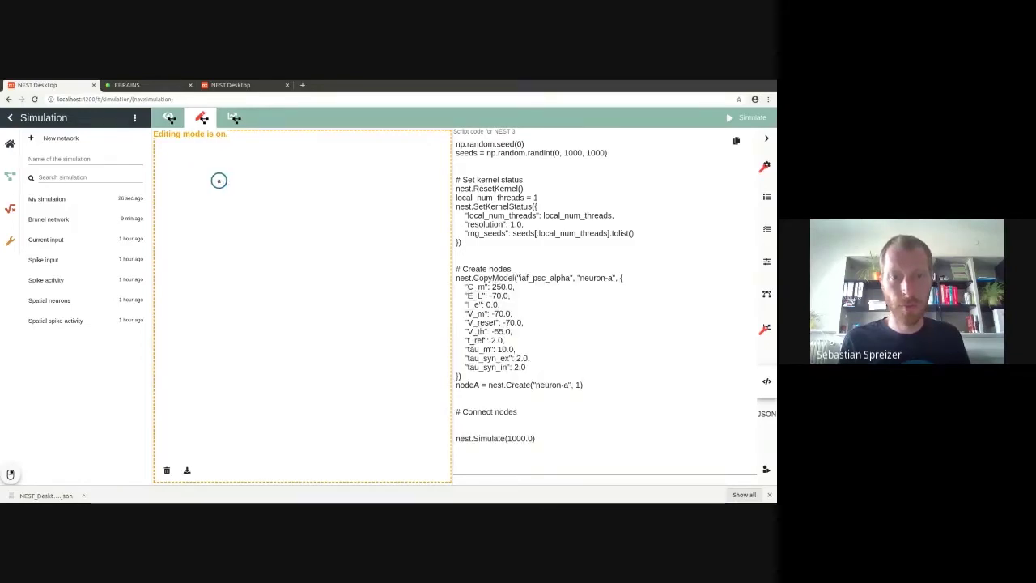
pyautogui.moveTo(473, 278); pyautogui.dragTo(513, 384)
pyautogui.moveTo(583, 385); pyautogui.dragTo(455, 278)
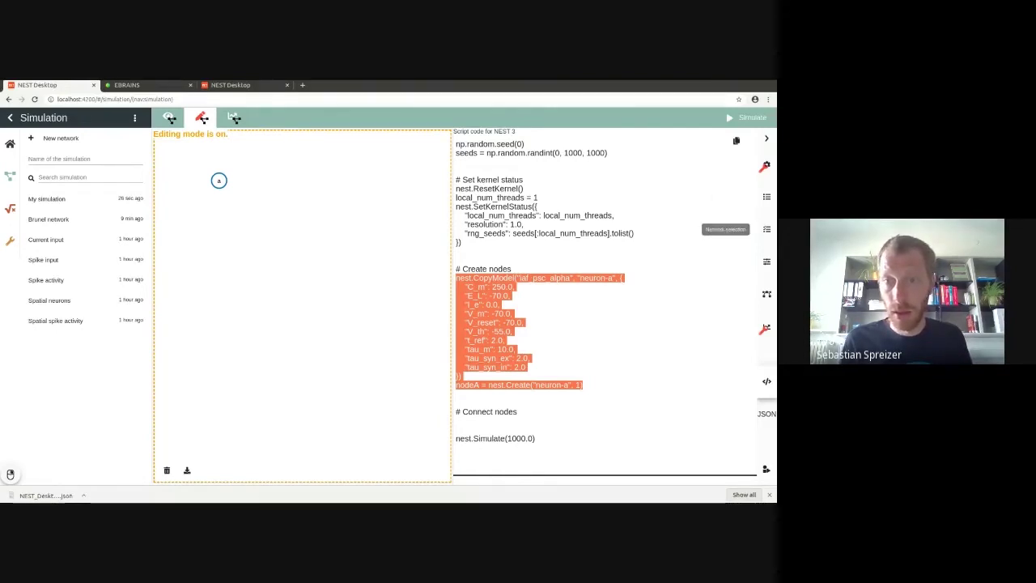
# Deselect all parameters of neuron a except Spike threshold and check the resulting node definition in the script code
pyautogui.click(767, 230)
pyautogui.click(609, 175)
pyautogui.click(610, 187)
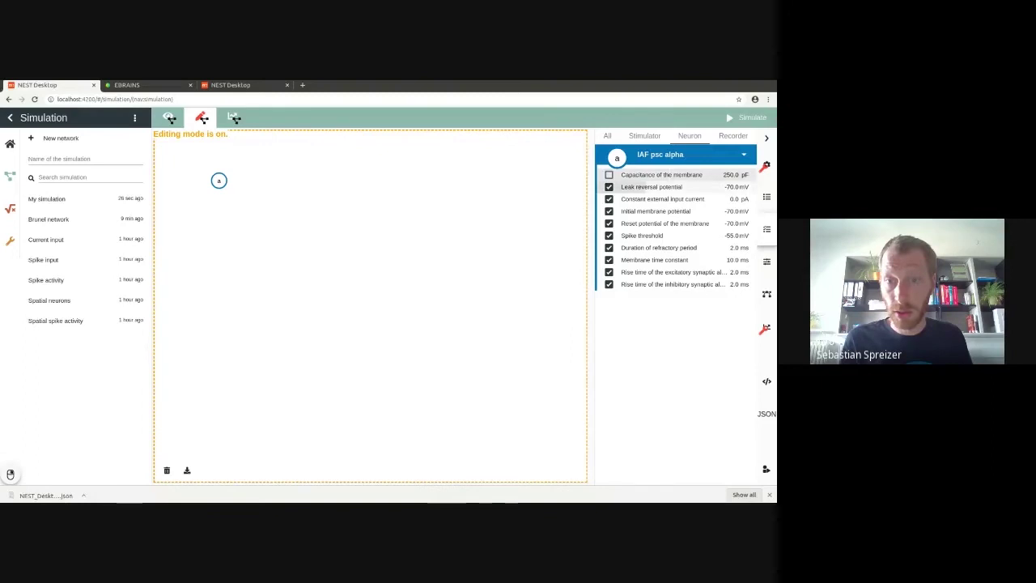
pyautogui.click(609, 186)
pyautogui.click(609, 198)
pyautogui.click(608, 210)
pyautogui.click(609, 223)
pyautogui.click(608, 247)
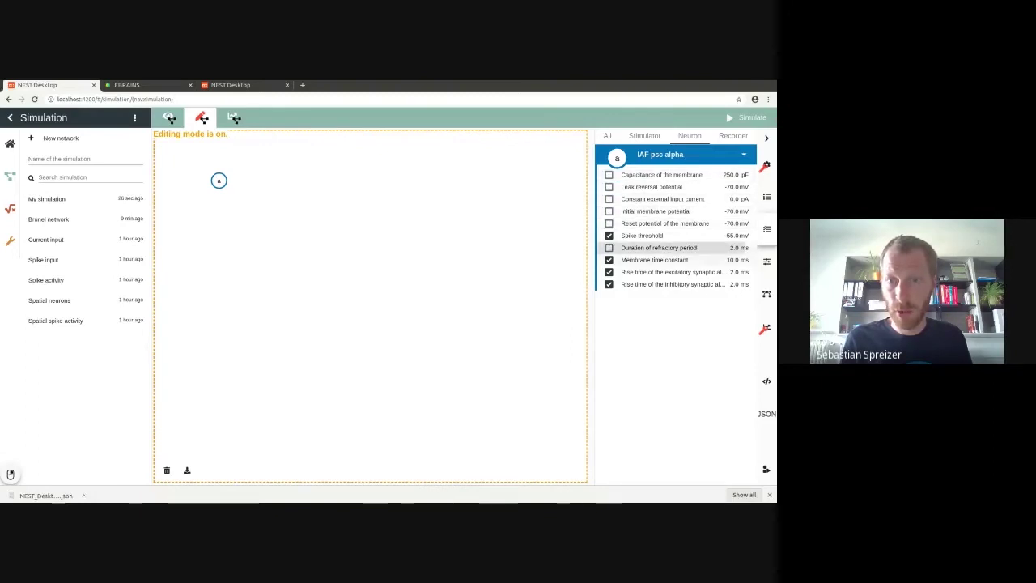
pyautogui.click(609, 271)
pyautogui.click(609, 283)
pyautogui.click(609, 259)
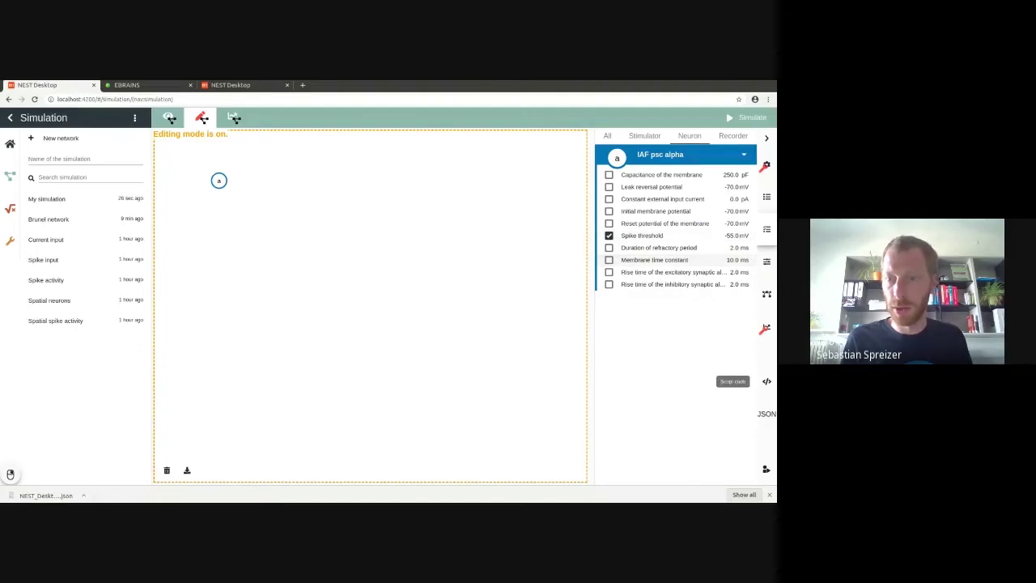
pyautogui.click(766, 381)
pyautogui.moveTo(465, 288); pyautogui.dragTo(510, 287)
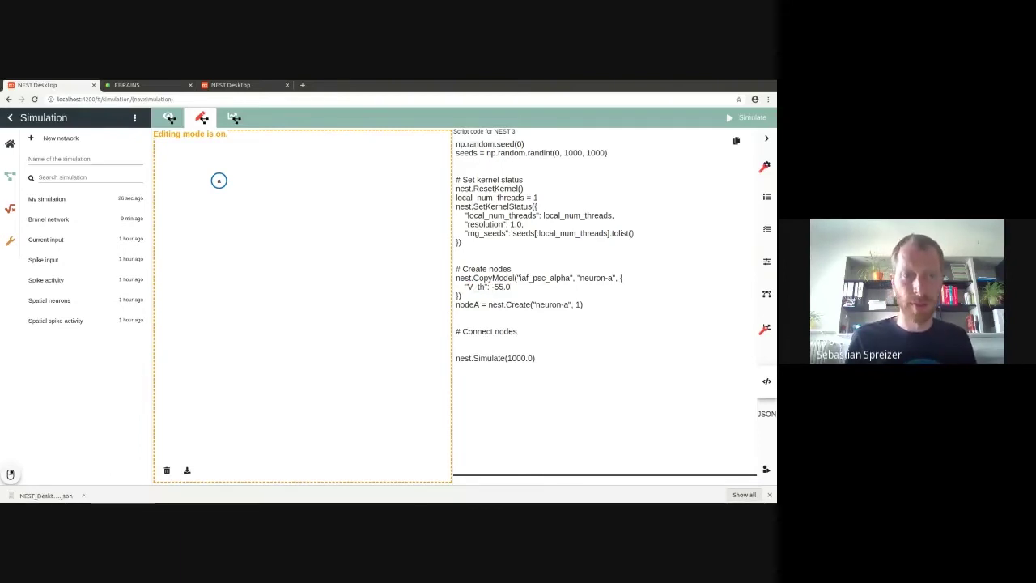
# Add a second neuron and change its level so that its script code lists no parameters
pyautogui.click(270, 180)
pyautogui.click(269, 193)
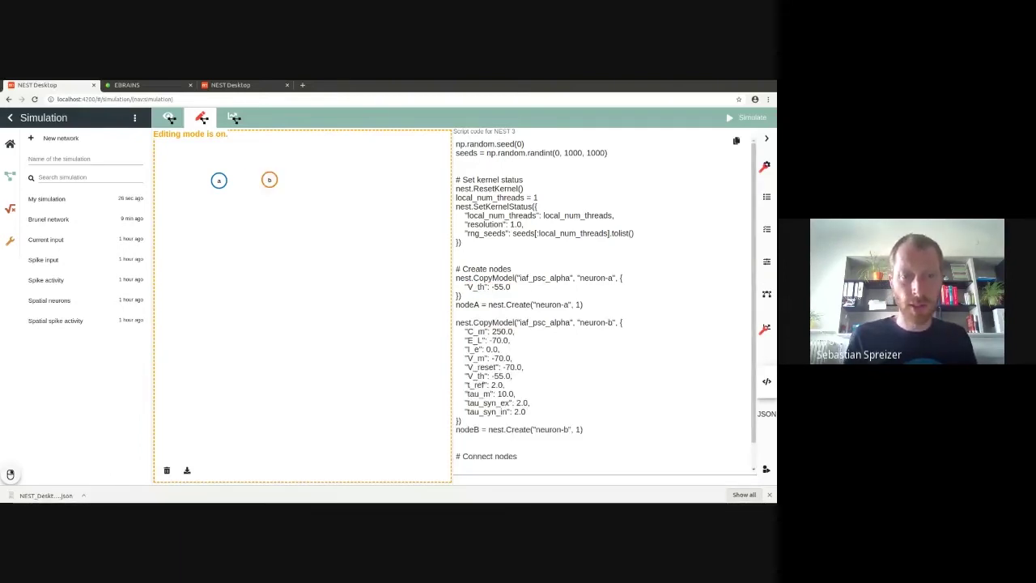
pyautogui.rightClick(269, 179)
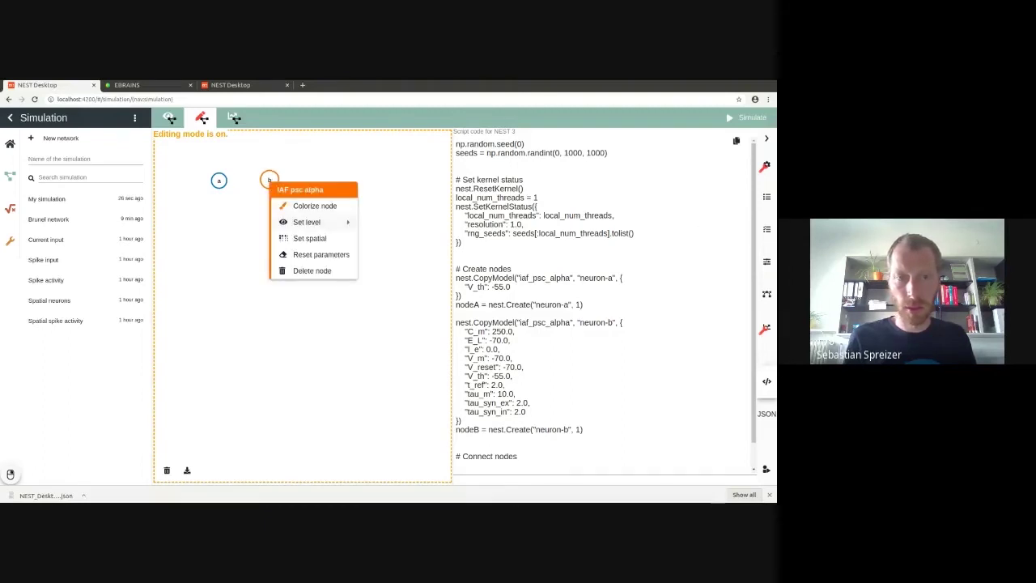
pyautogui.moveTo(308, 222)
pyautogui.click(378, 218)
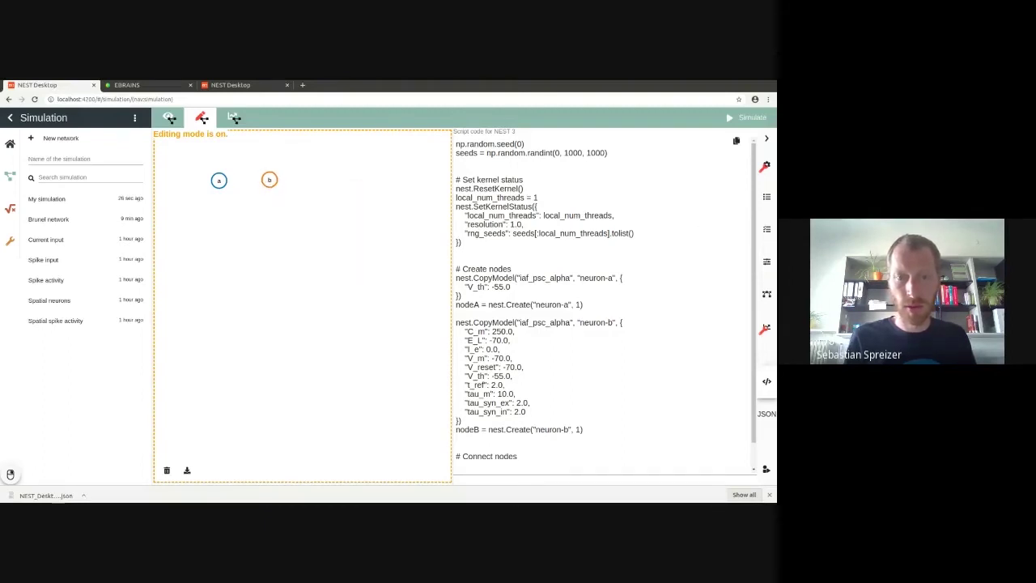
# Connect neuron a to neuron b, then add a voltmeter connected to b and a DC generator connected to a
pyautogui.click(270, 179)
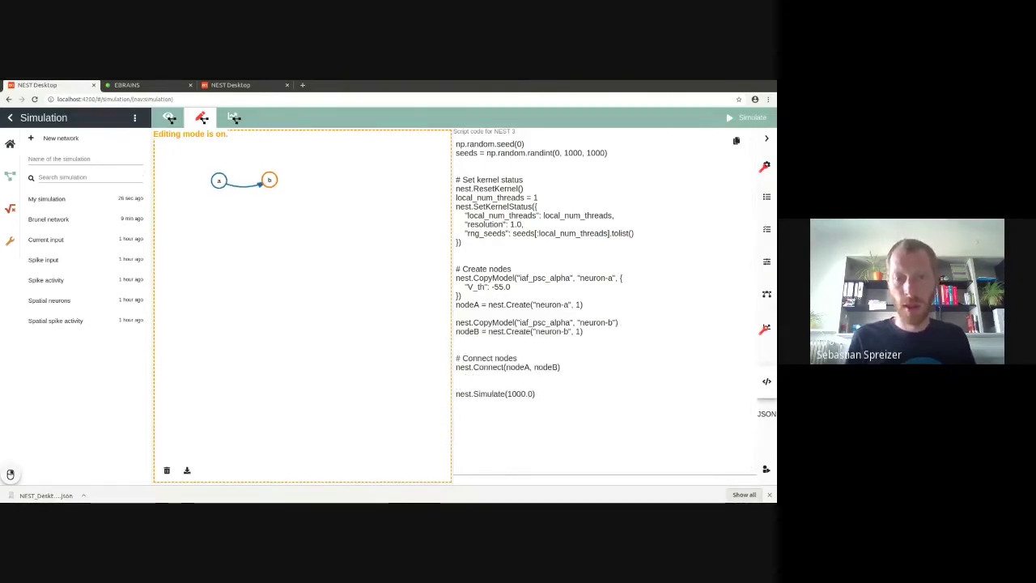
pyautogui.moveTo(469, 367); pyautogui.dragTo(560, 368)
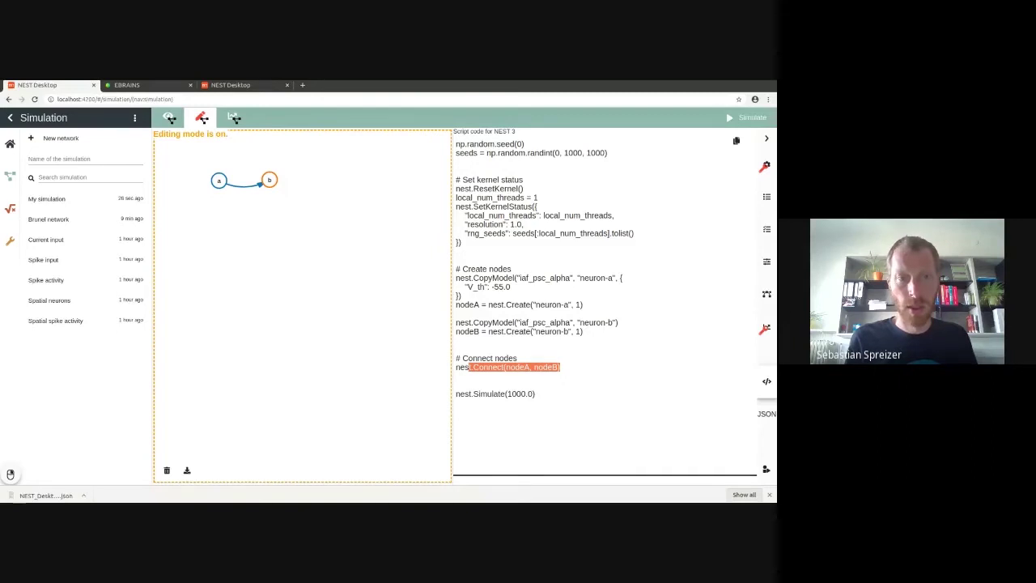
pyautogui.rightClick(307, 203)
pyautogui.click(319, 197)
pyautogui.rightClick(184, 208)
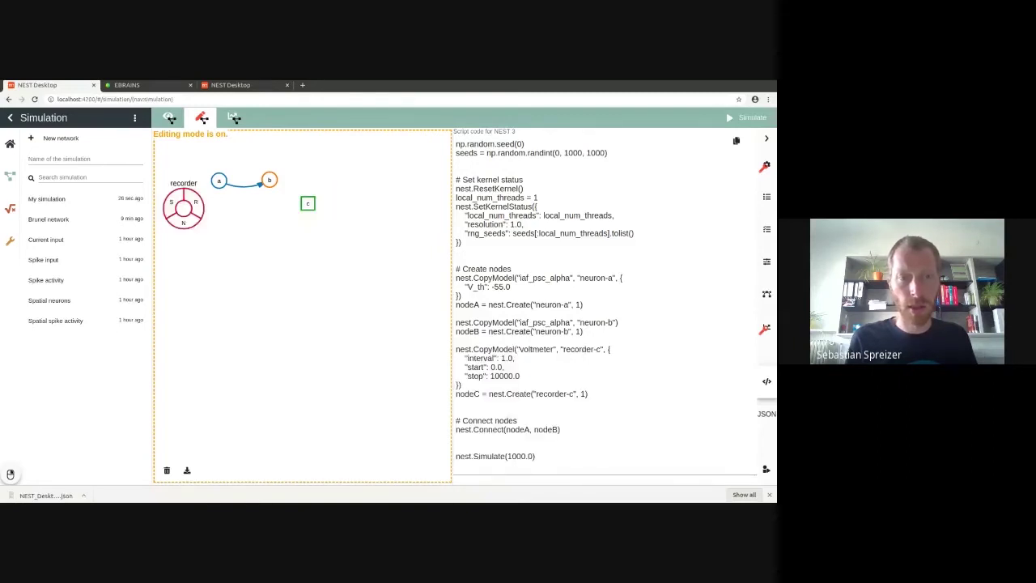
pyautogui.click(172, 202)
pyautogui.moveTo(186, 209)
pyautogui.mouseDown()
pyautogui.moveTo(218, 181)
pyautogui.moveTo(307, 203)
pyautogui.mouseUp()
pyautogui.moveTo(483, 187); pyautogui.dragTo(550, 421)
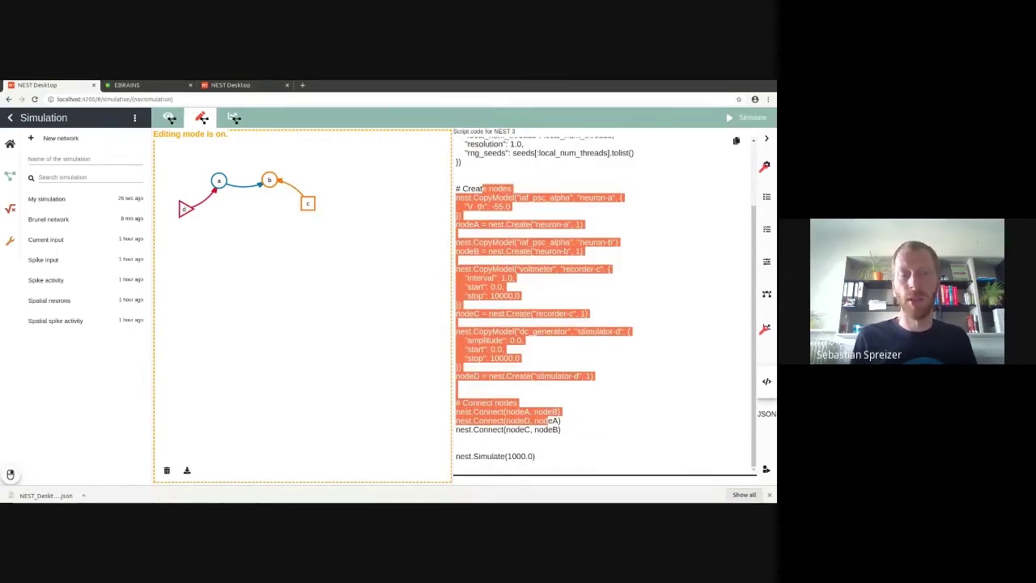
pyautogui.click(456, 233)
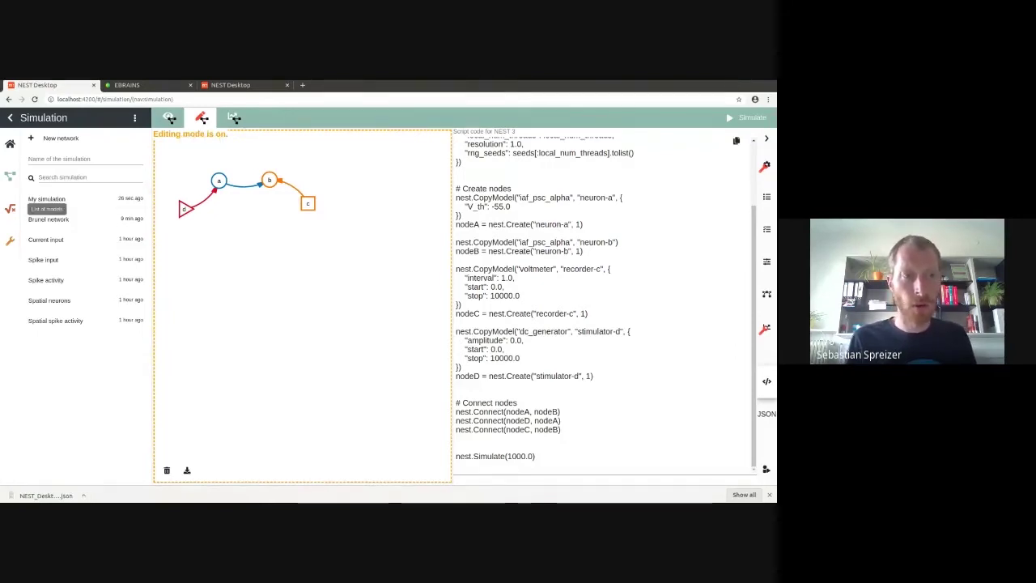
# Examine the documentation of the iaf_psc_alpha model, including parameters, remarks and references, and the description of iaf_cond_alpha
pyautogui.click(10, 208)
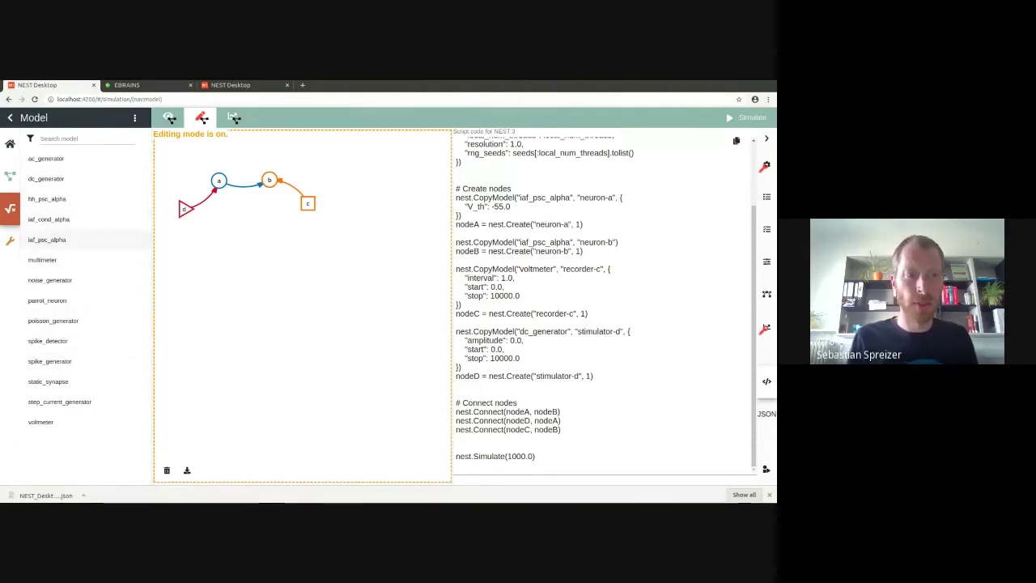
pyautogui.click(49, 239)
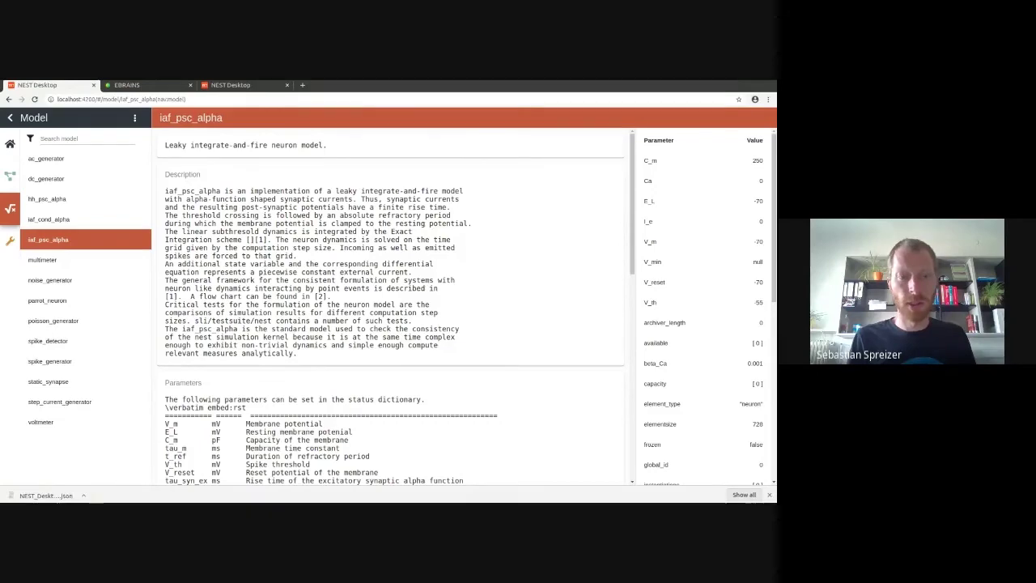
pyautogui.scroll(-4, 389, 324)
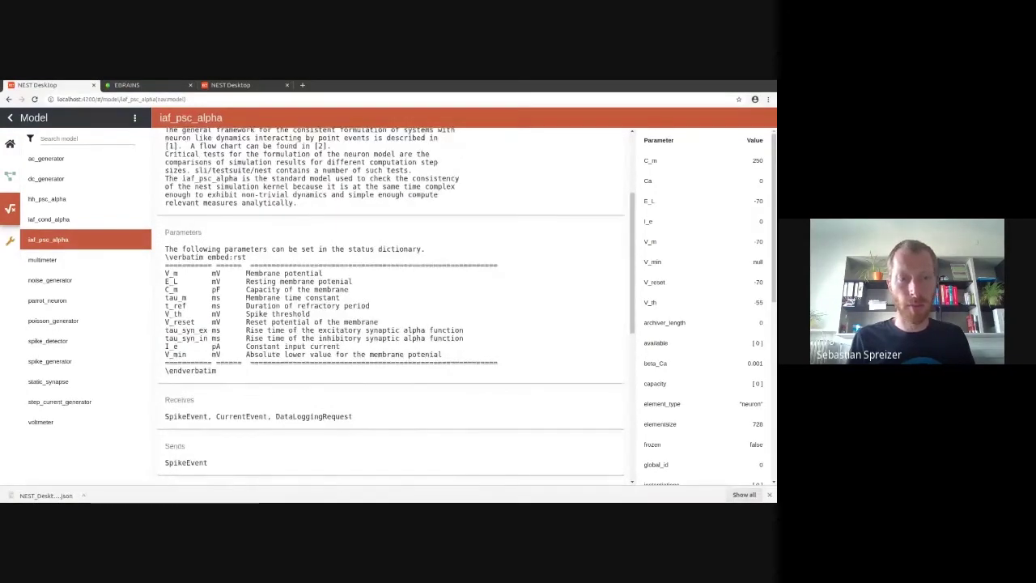
pyautogui.moveTo(166, 262); pyautogui.dragTo(198, 331)
pyautogui.scroll(-4, 388, 323)
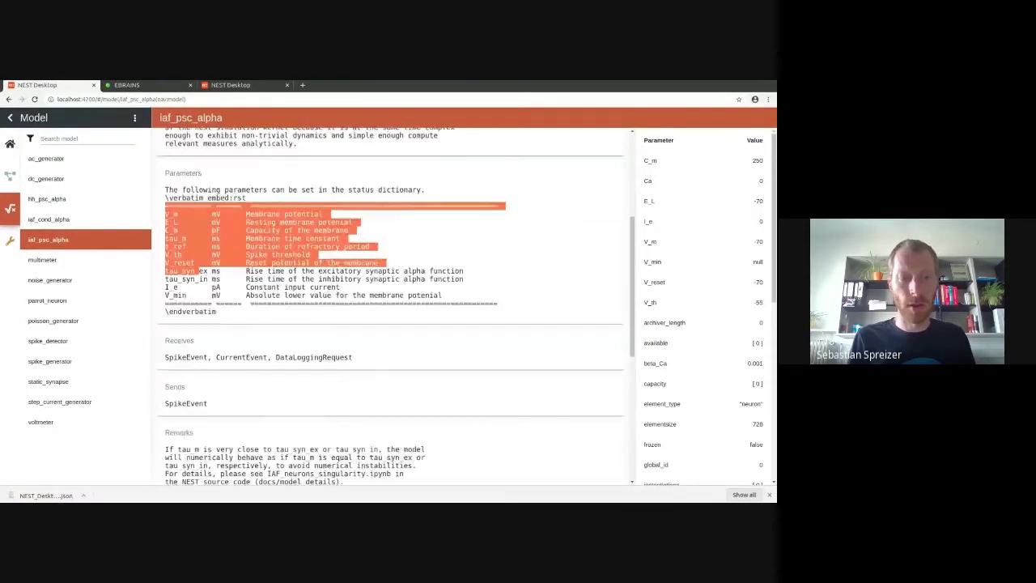
pyautogui.scroll(-3, 389, 324)
pyautogui.moveTo(191, 337); pyautogui.dragTo(263, 427)
pyautogui.scroll(2, 389, 324)
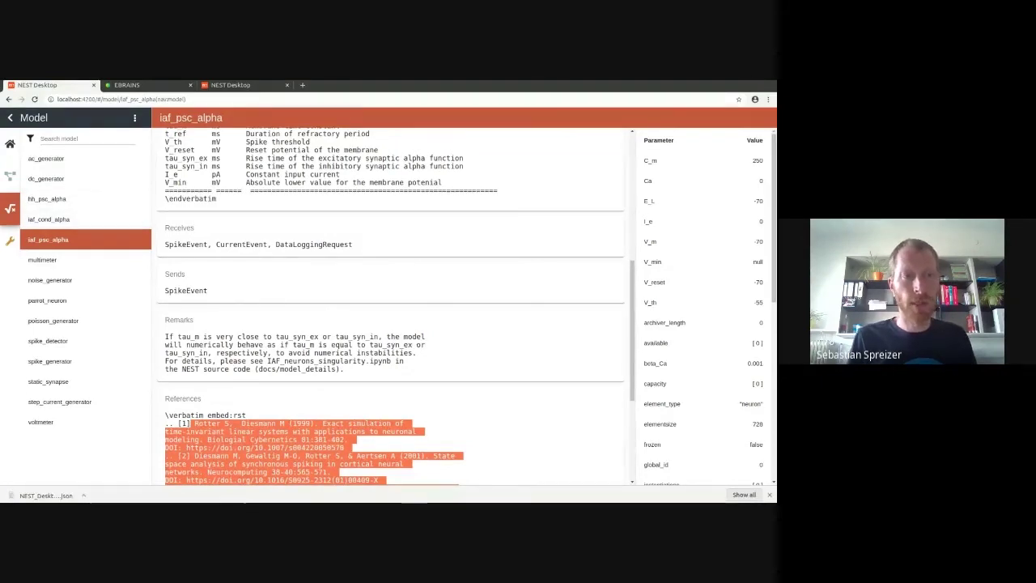
pyautogui.click(51, 219)
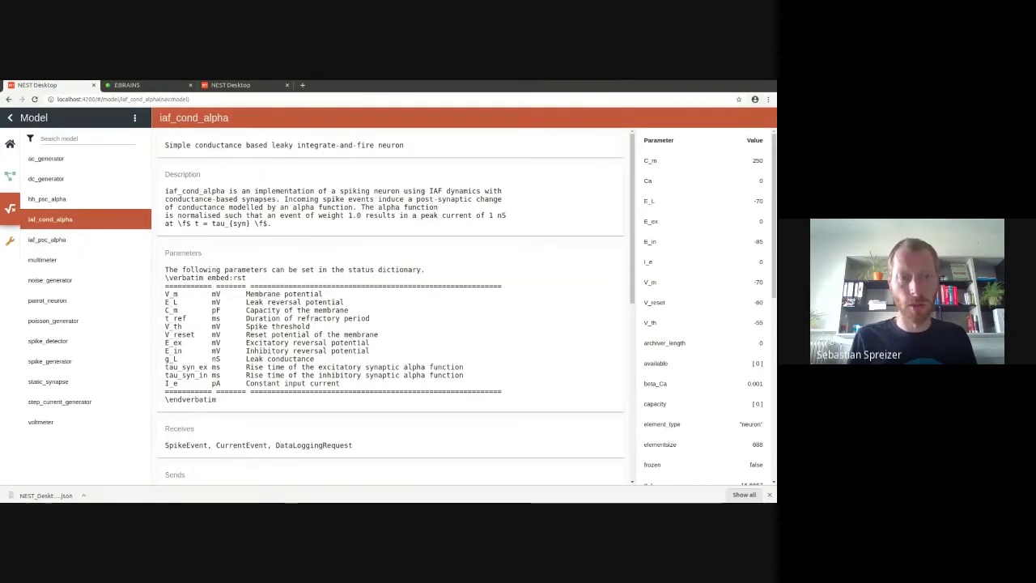
pyautogui.moveTo(179, 222); pyautogui.dragTo(272, 223)
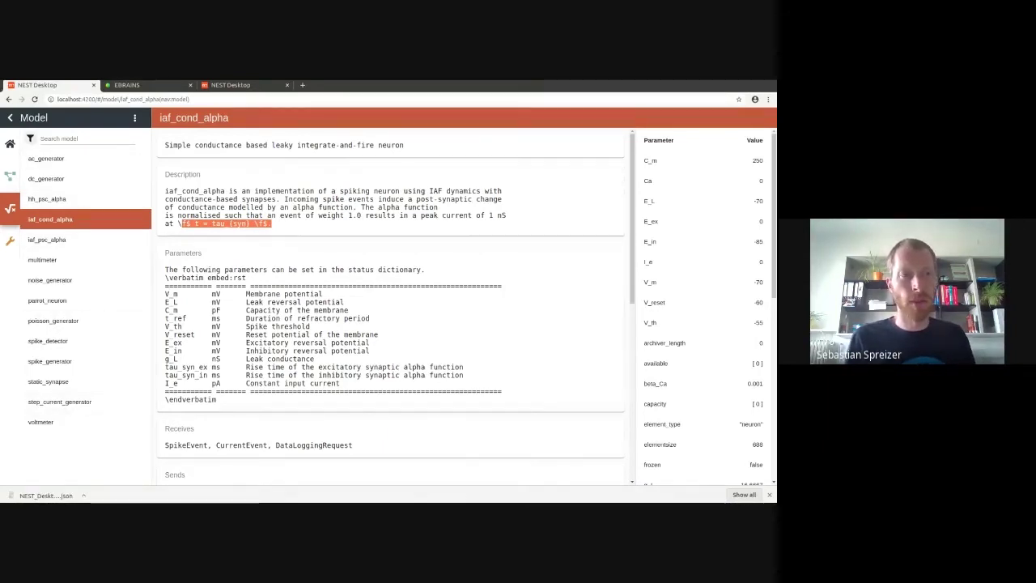
# Remove the filter from the model list and open the documentation of the tsodyks2_synapse model
pyautogui.click(31, 138)
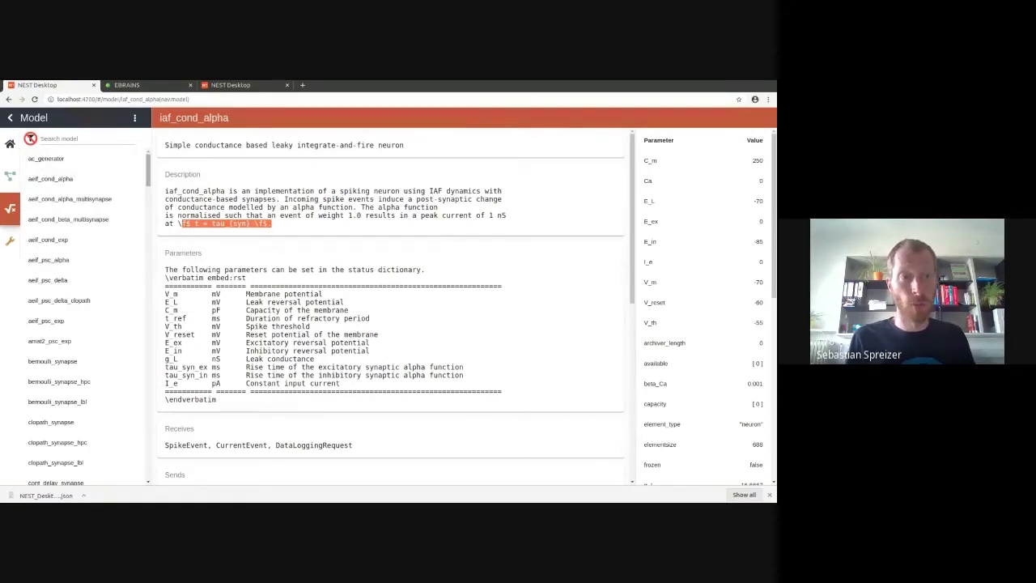
pyautogui.scroll(-10, 77, 308)
pyautogui.scroll(-15, 77, 307)
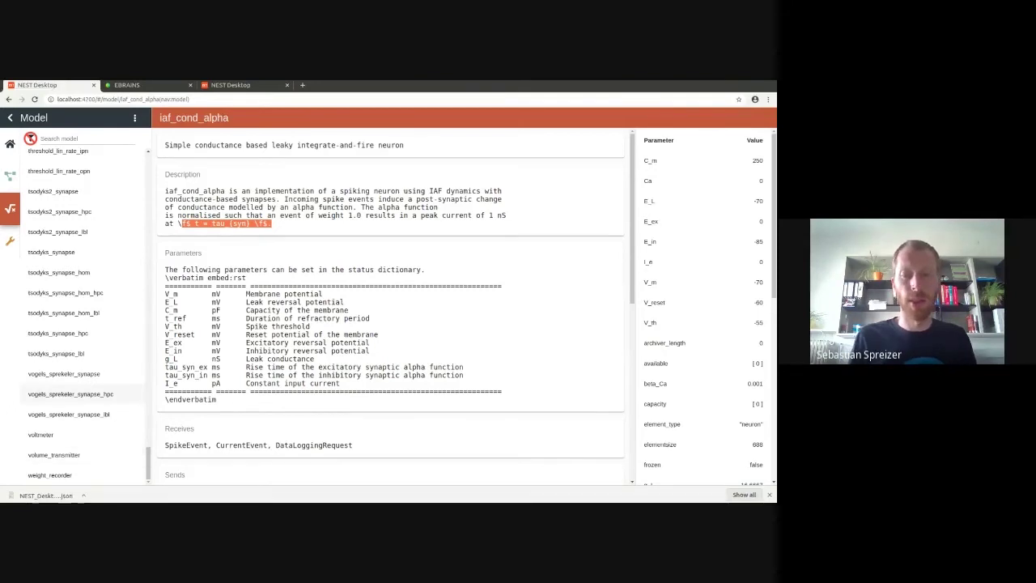
pyautogui.scroll(5, 76, 353)
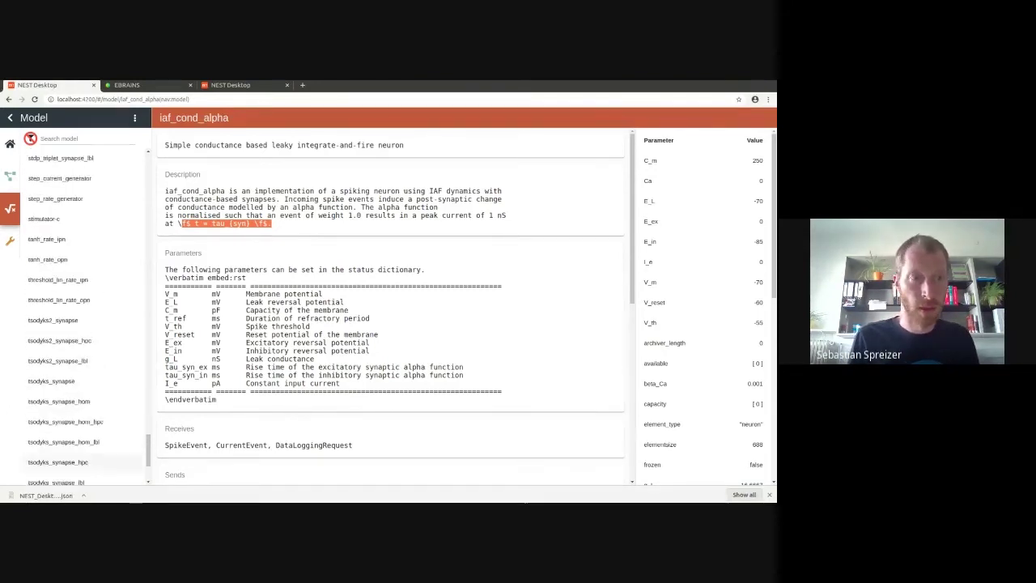
pyautogui.scroll(-1, 81, 381)
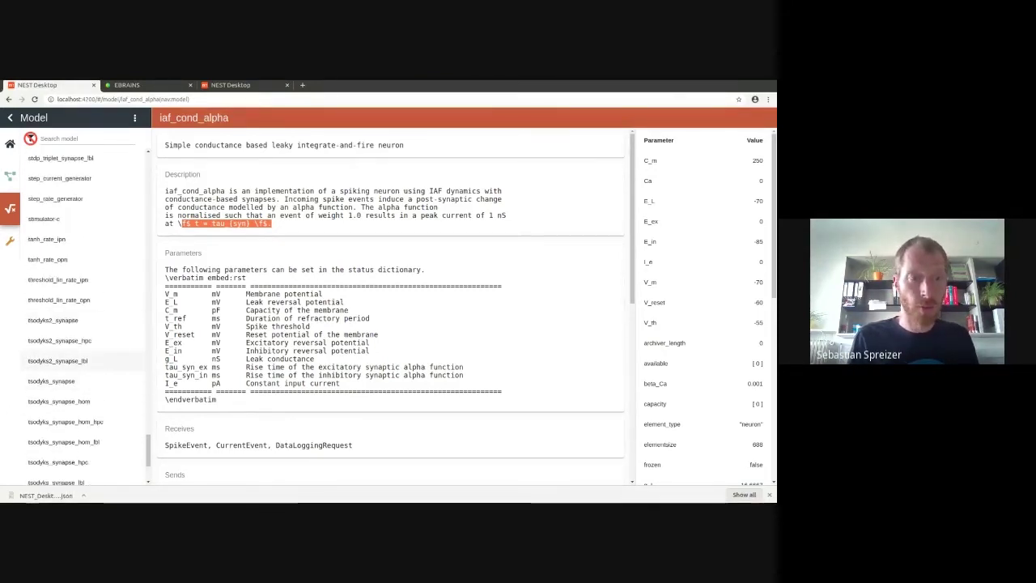
pyautogui.click(81, 320)
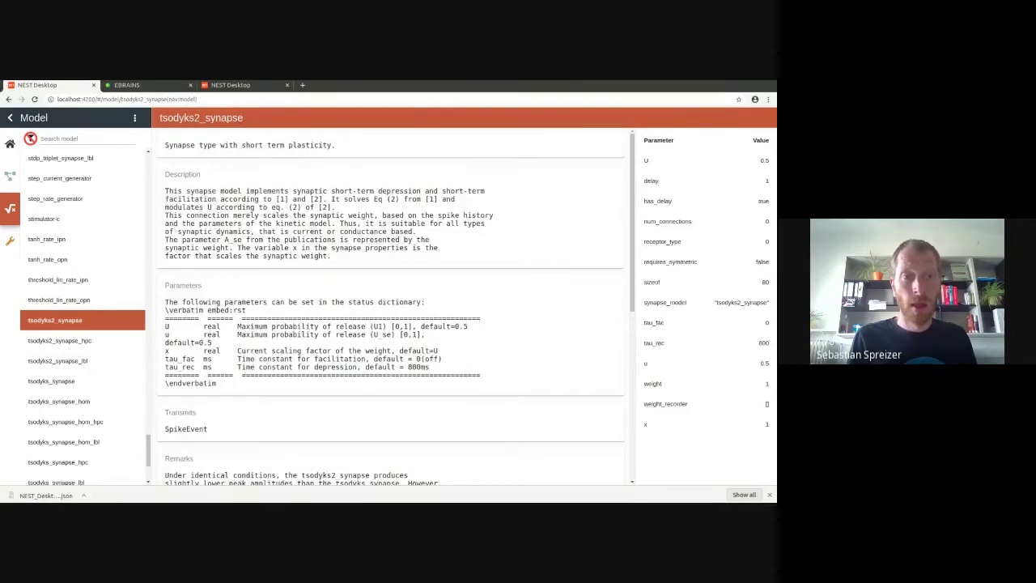